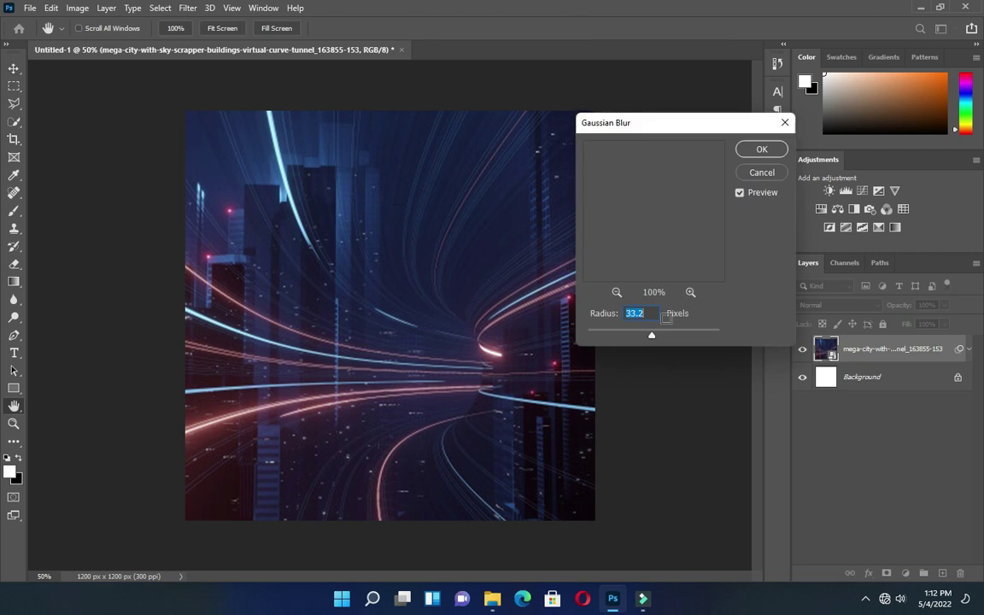
# Step: Apply a Gaussian Blur with a radius of 27.7 pixels to the mega-city layer
pyautogui.moveTo(652, 333); pyautogui.dragTo(649, 339)
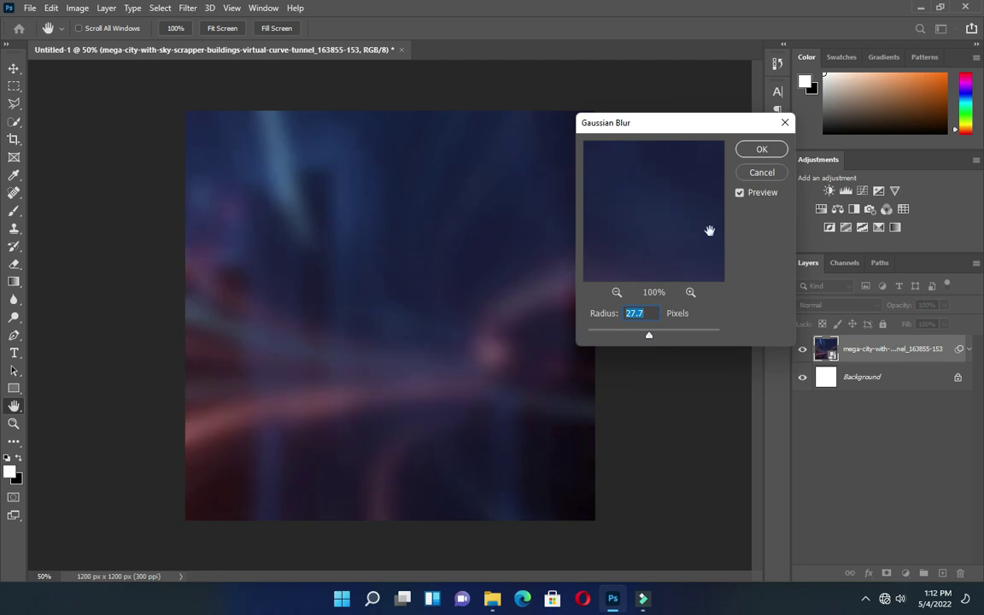
pyautogui.click(760, 149)
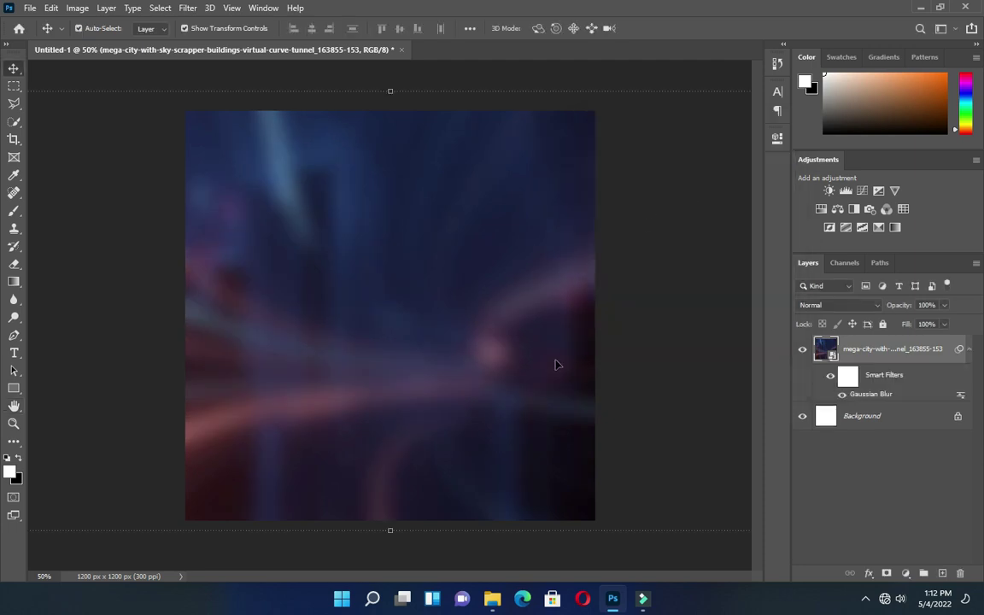
# Step: Place the pink dreamy light-effect background image in the document and scale it to 49.09% so it covers the canvas
pyautogui.click(492, 597)
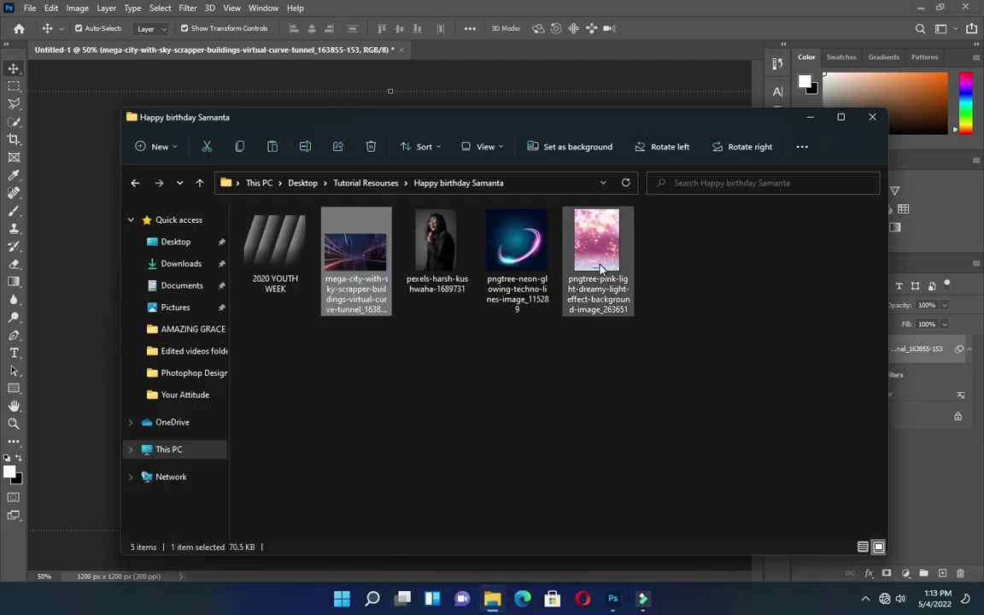
pyautogui.moveTo(601, 256); pyautogui.dragTo(166, 355)
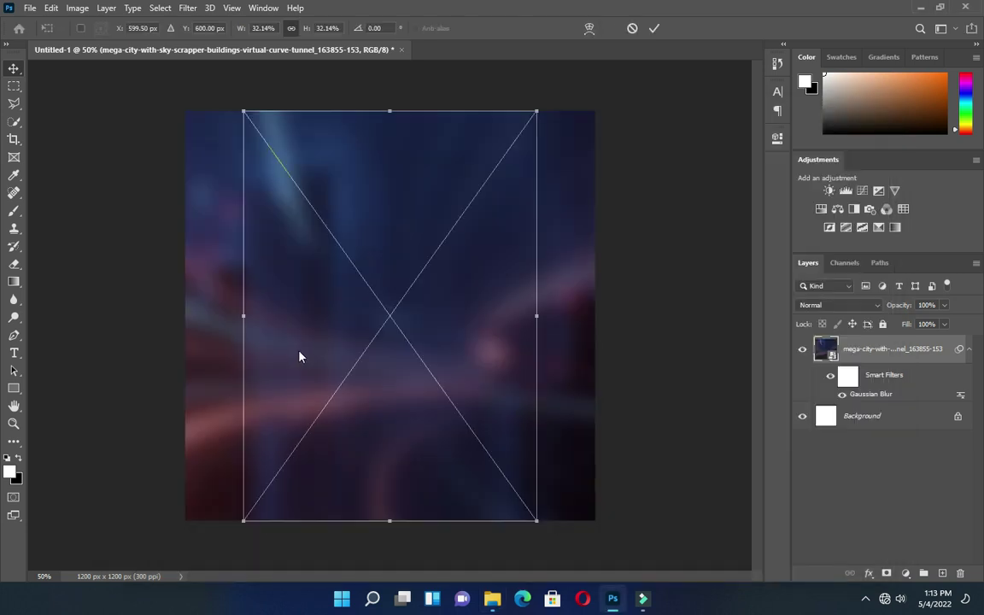
pyautogui.moveTo(538, 315); pyautogui.dragTo(615, 315)
pyautogui.moveTo(242, 319); pyautogui.dragTo(167, 316)
pyautogui.click(654, 28)
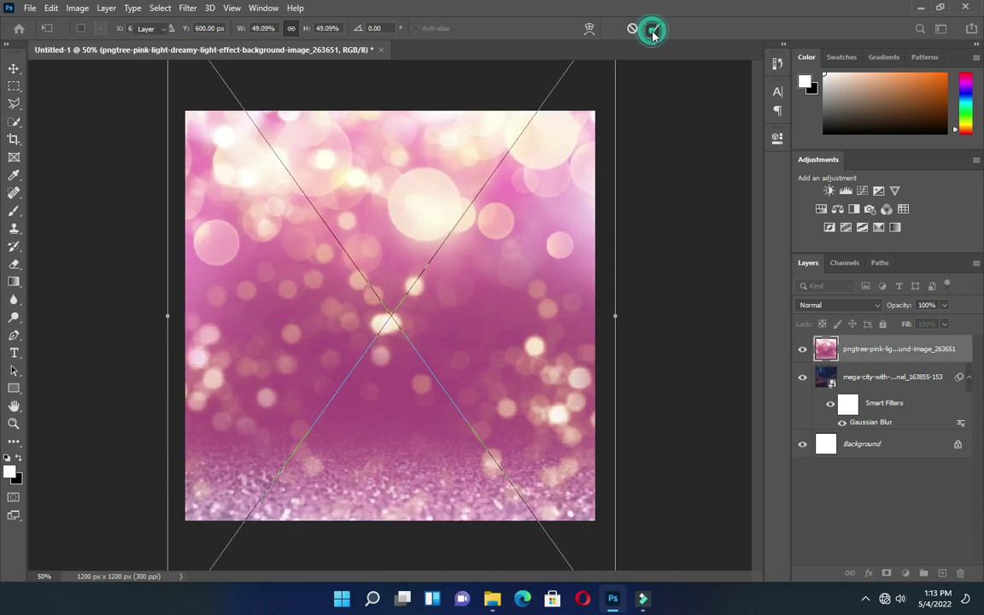
# Step: Apply a Gaussian Blur with a radius of 27.7 pixels to the pink light-effect layer
pyautogui.click(187, 8)
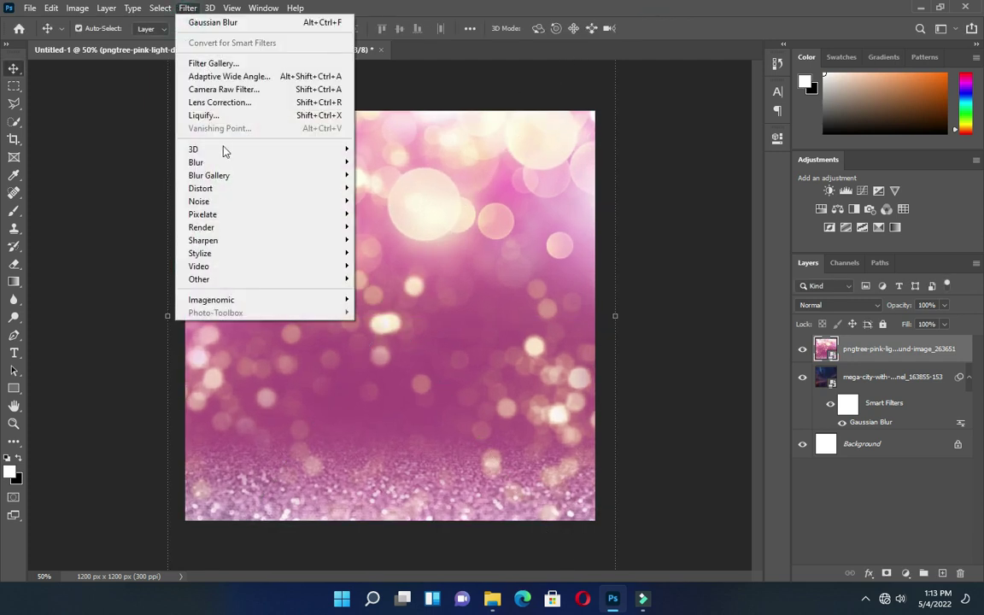
pyautogui.moveTo(253, 162)
pyautogui.click(367, 215)
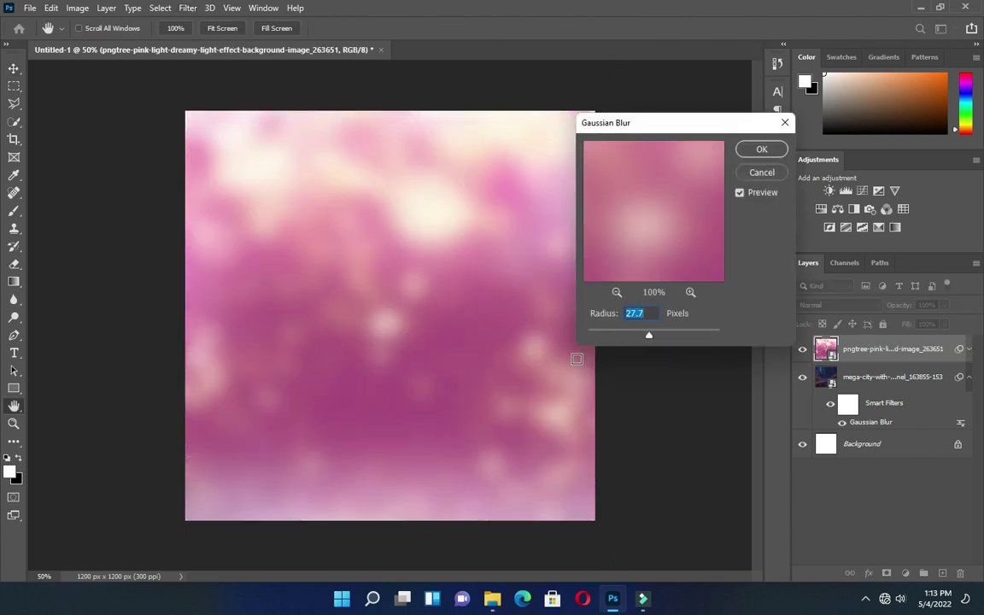
pyautogui.click(761, 149)
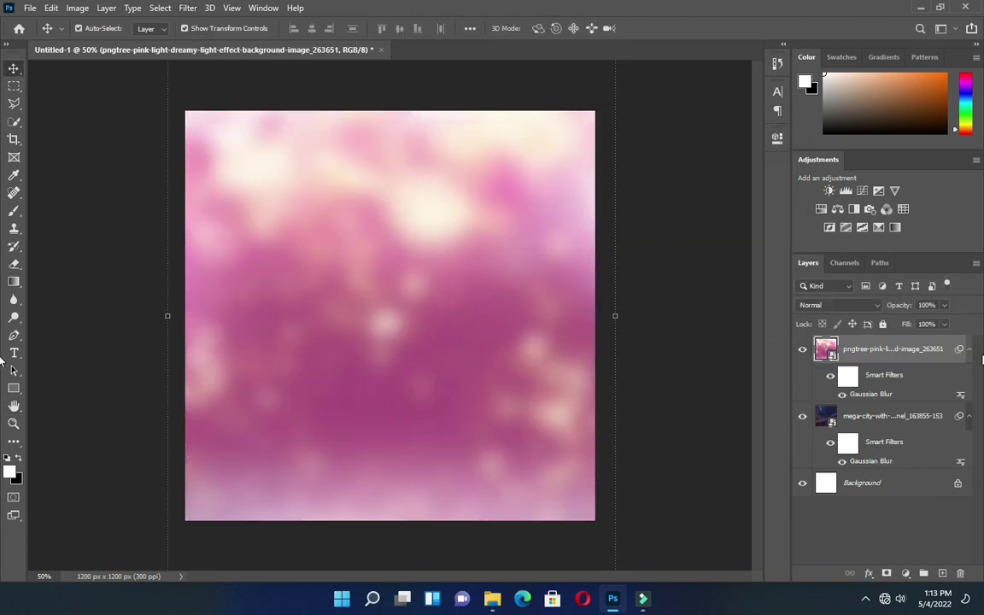
# Step: Collapse the smart filter lists of both image layers and set the pink layer's blend mode to Multiply
pyautogui.click(969, 349)
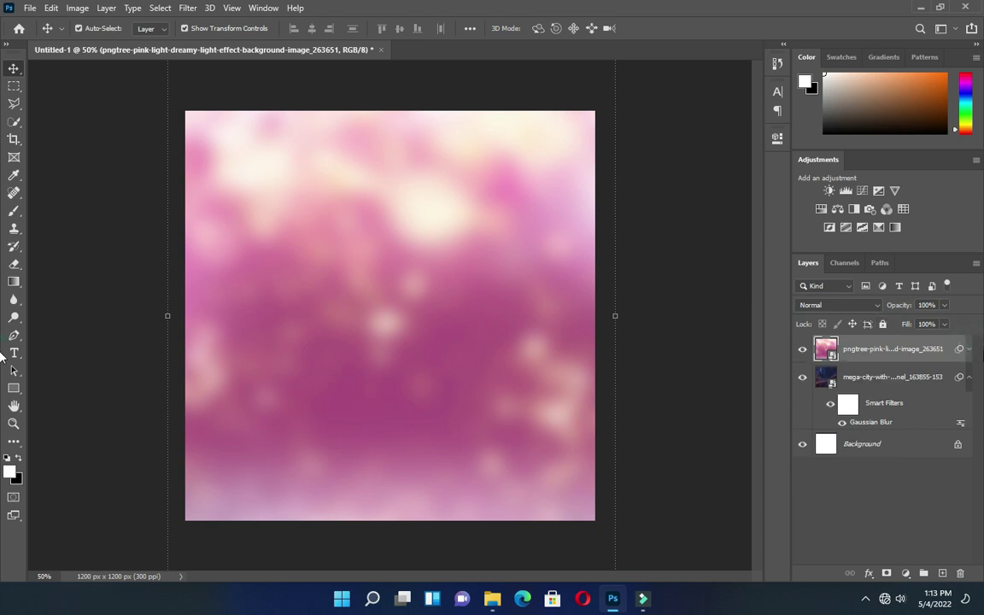
pyautogui.click(969, 377)
pyautogui.click(827, 309)
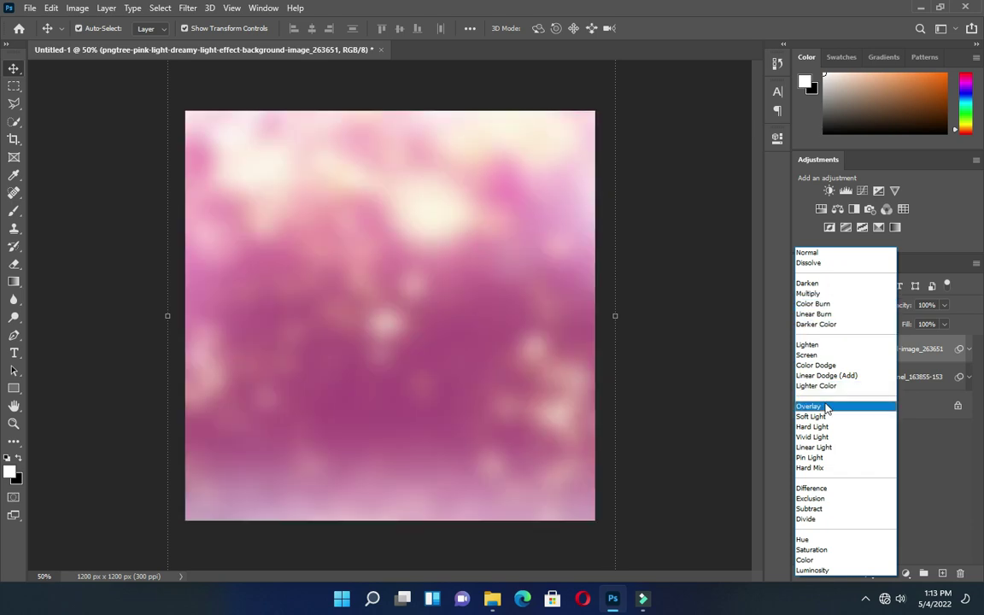
pyautogui.click(808, 292)
pyautogui.click(683, 292)
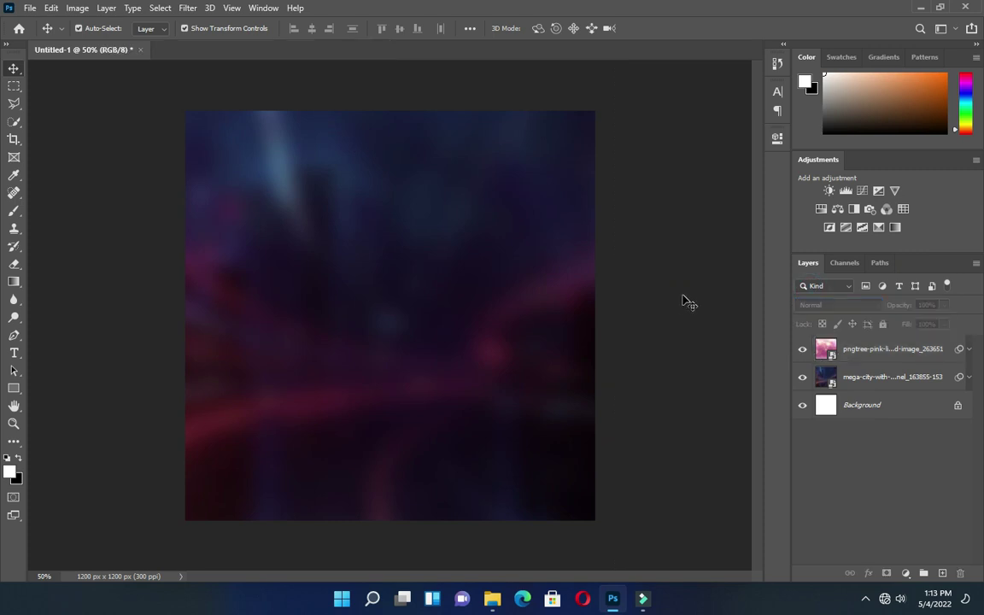
# Step: Place the 2020 YOUTH WEEK diagonal stripes image and extend it to the canvas's upper edge
pyautogui.click(492, 598)
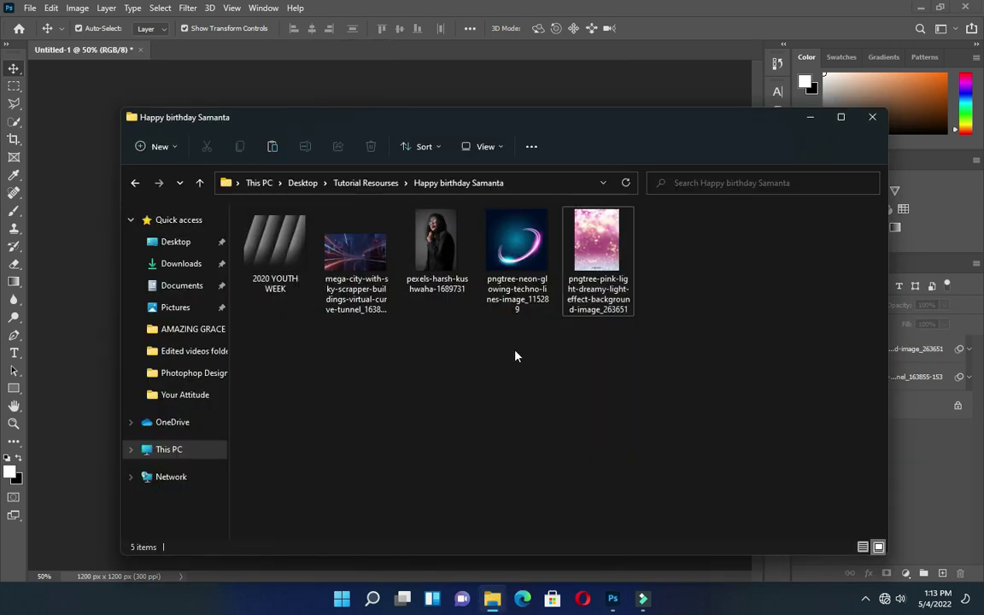
pyautogui.click(271, 258)
pyautogui.moveTo(272, 258); pyautogui.dragTo(347, 274)
pyautogui.moveTo(390, 130); pyautogui.dragTo(388, 111)
pyautogui.click(654, 28)
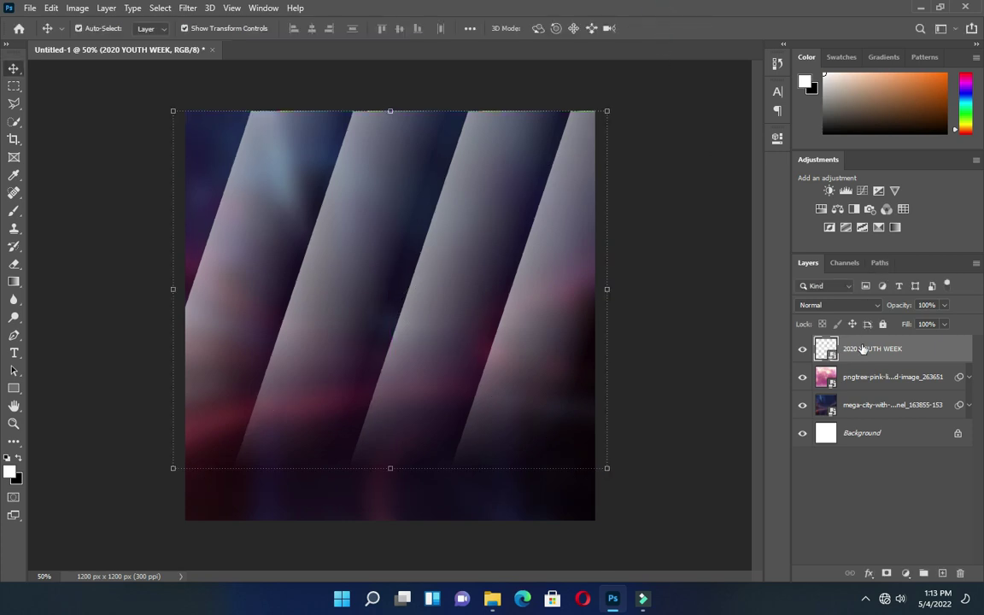
# Step: Set the 2020 YOUTH WEEK layer's blend mode to Overlay and its opacity to 46%
pyautogui.click(837, 305)
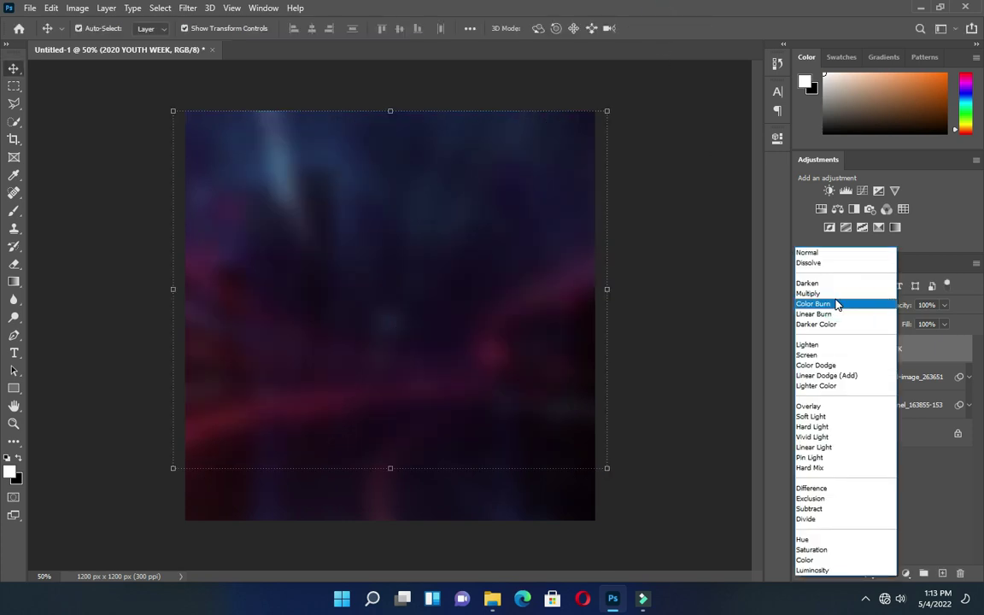
pyautogui.click(828, 411)
pyautogui.moveTo(903, 308); pyautogui.dragTo(891, 309)
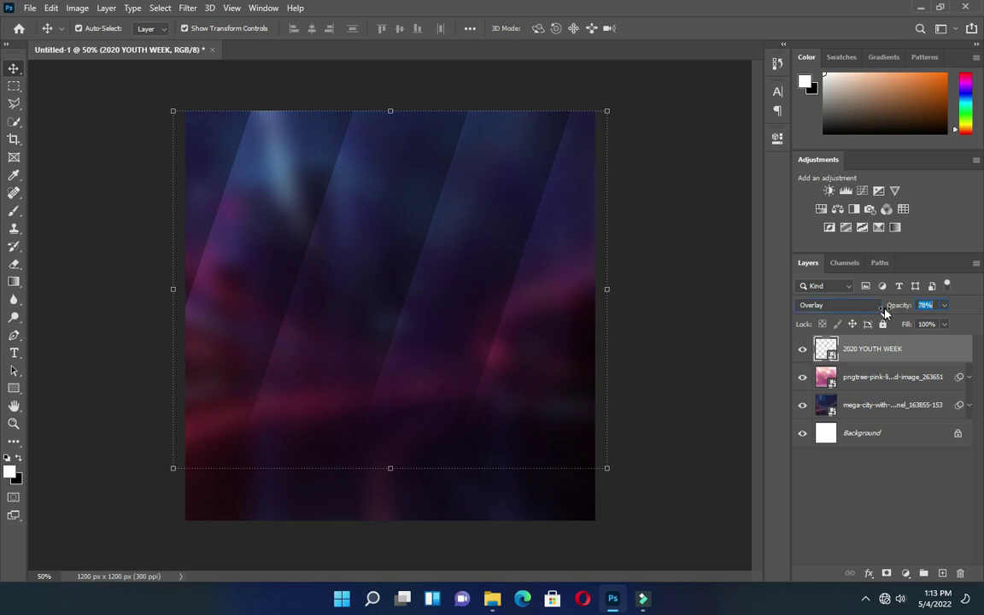
pyautogui.moveTo(886, 310)
pyautogui.mouseDown()
pyautogui.moveTo(908, 308)
pyautogui.moveTo(891, 309)
pyautogui.mouseUp()
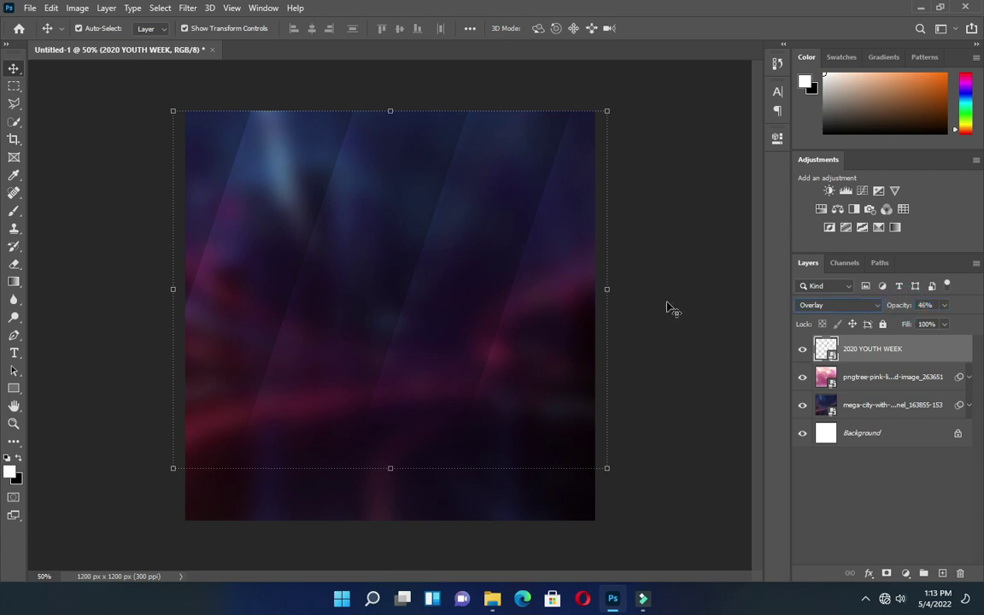
pyautogui.click(667, 302)
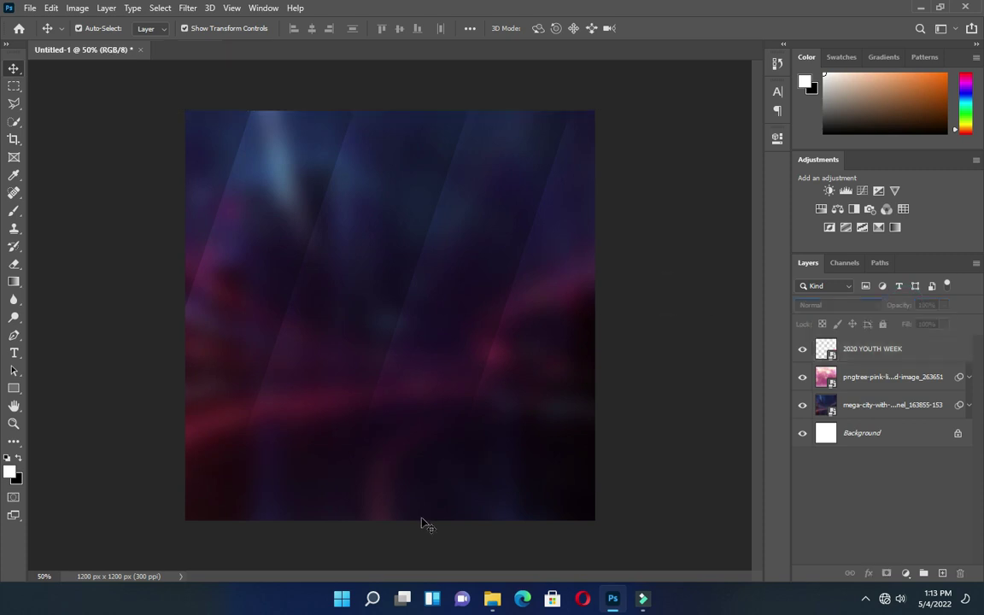
# Step: Place the pexels portrait photo of the woman at 4.04% scale over the left side of the canvas
pyautogui.click(492, 598)
pyautogui.click(444, 243)
pyautogui.moveTo(454, 245); pyautogui.dragTo(85, 304)
pyautogui.moveTo(441, 303); pyautogui.dragTo(339, 303)
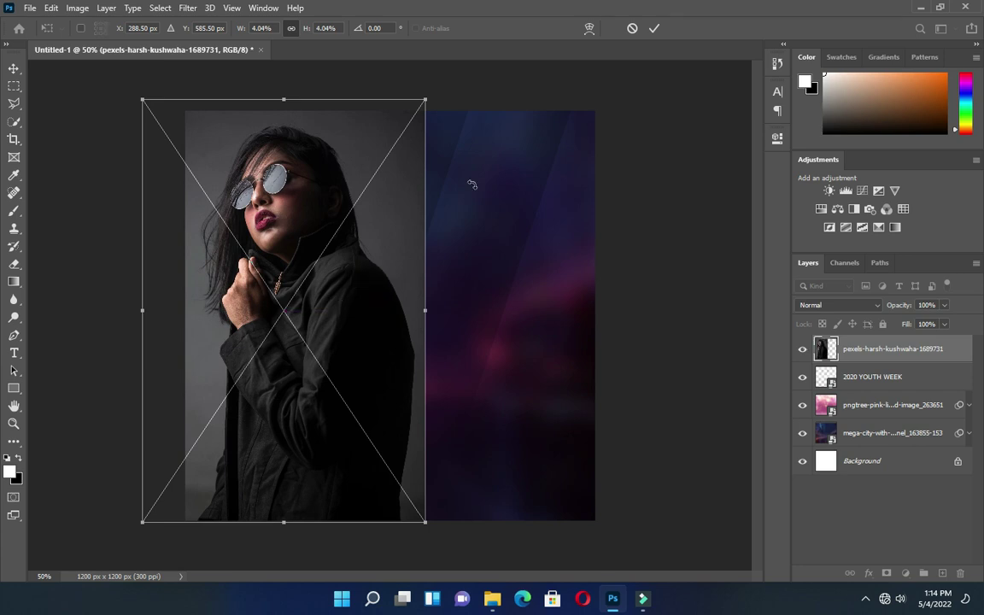
pyautogui.click(654, 28)
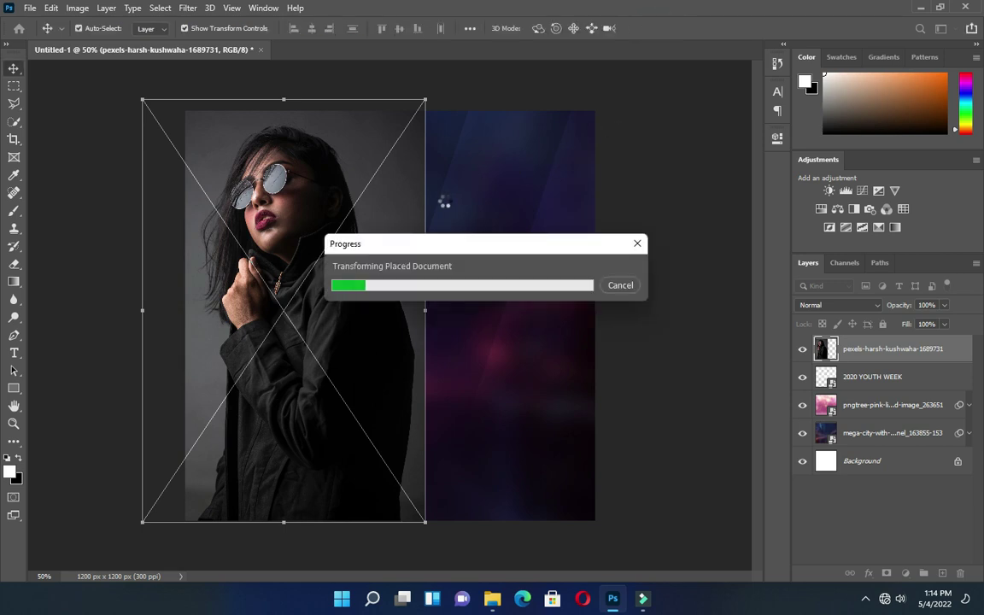
# Step: Rasterize the portrait layer and remove its background with the Remove Background quick action
pyautogui.rightClick(874, 354)
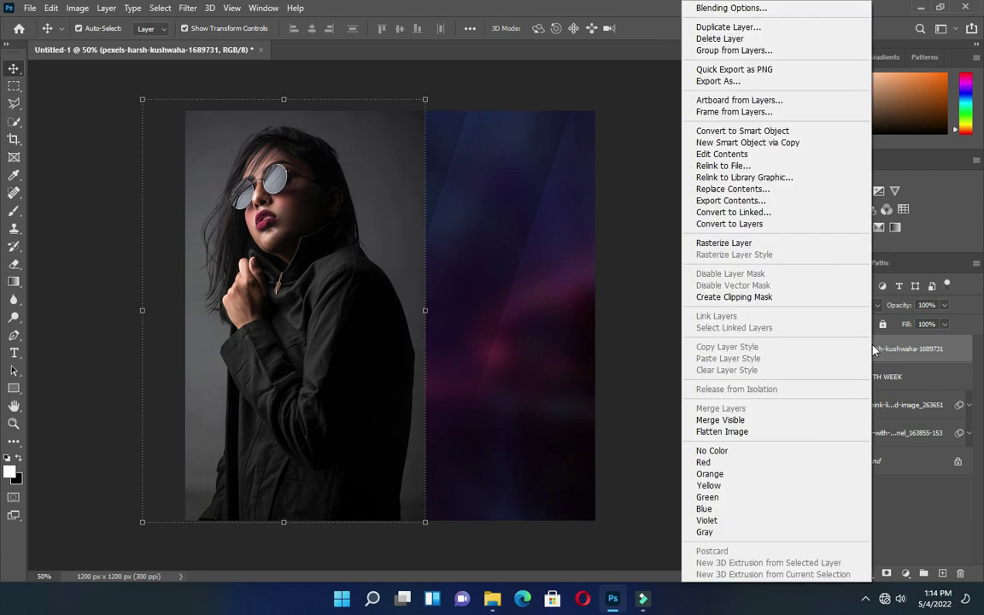
pyautogui.click(723, 245)
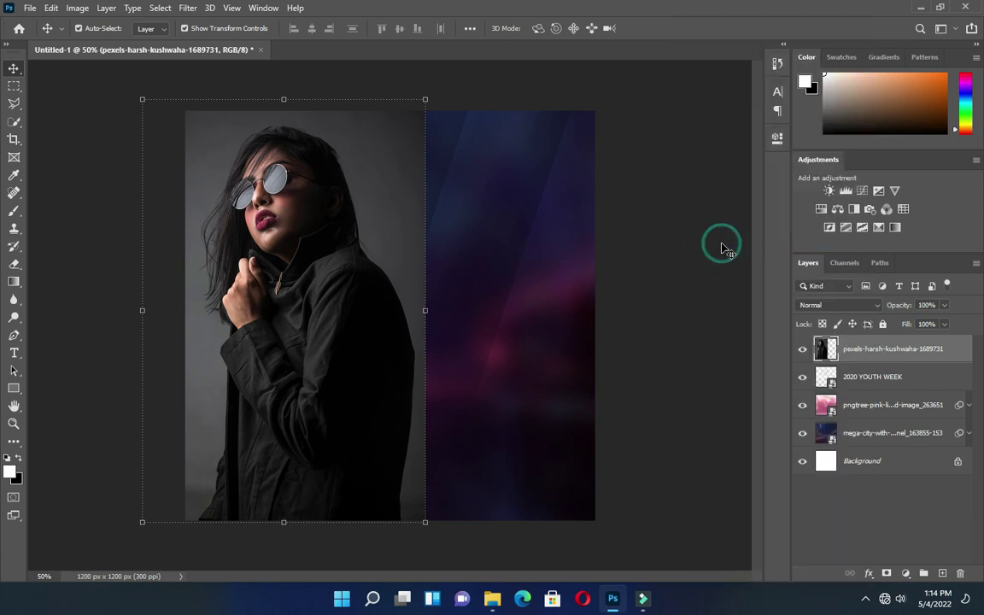
pyautogui.click(778, 138)
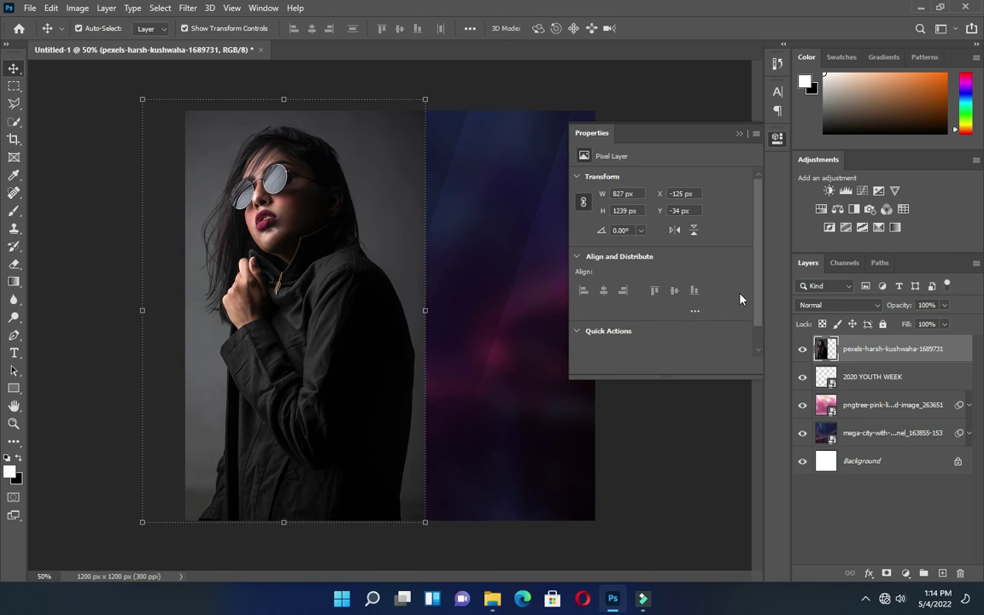
pyautogui.moveTo(761, 308); pyautogui.dragTo(760, 341)
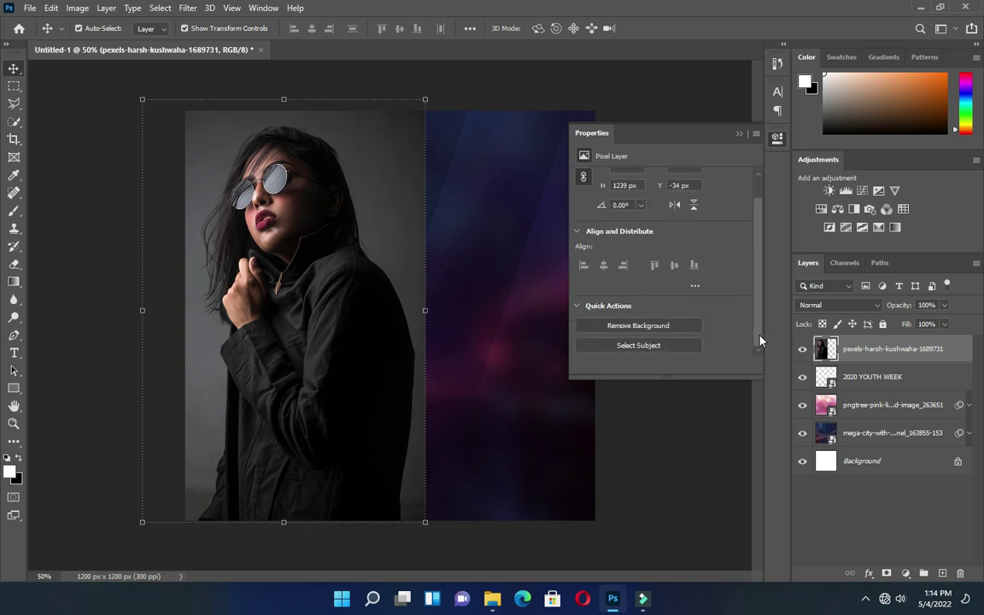
pyautogui.click(643, 328)
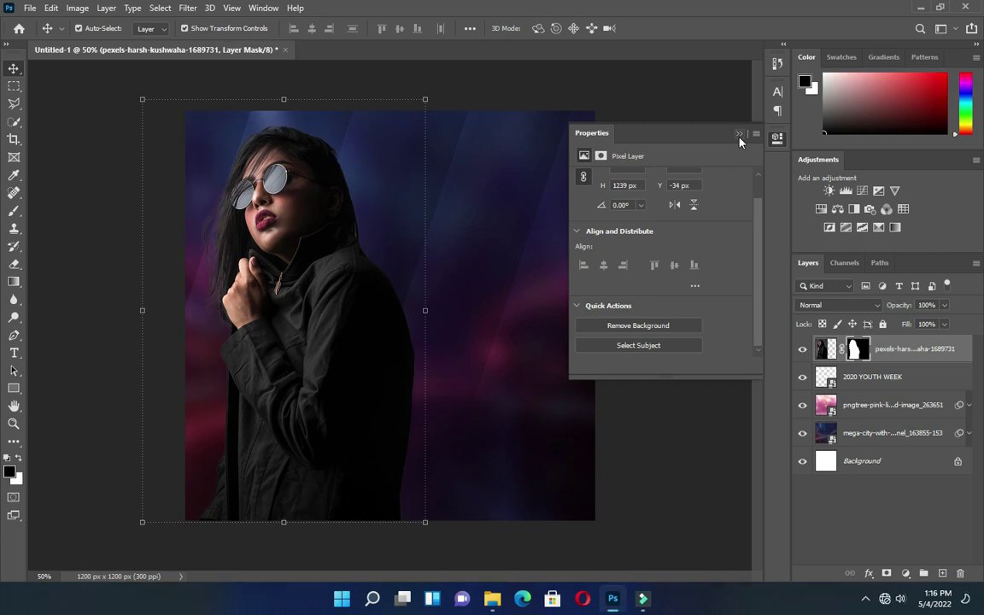
pyautogui.click(739, 134)
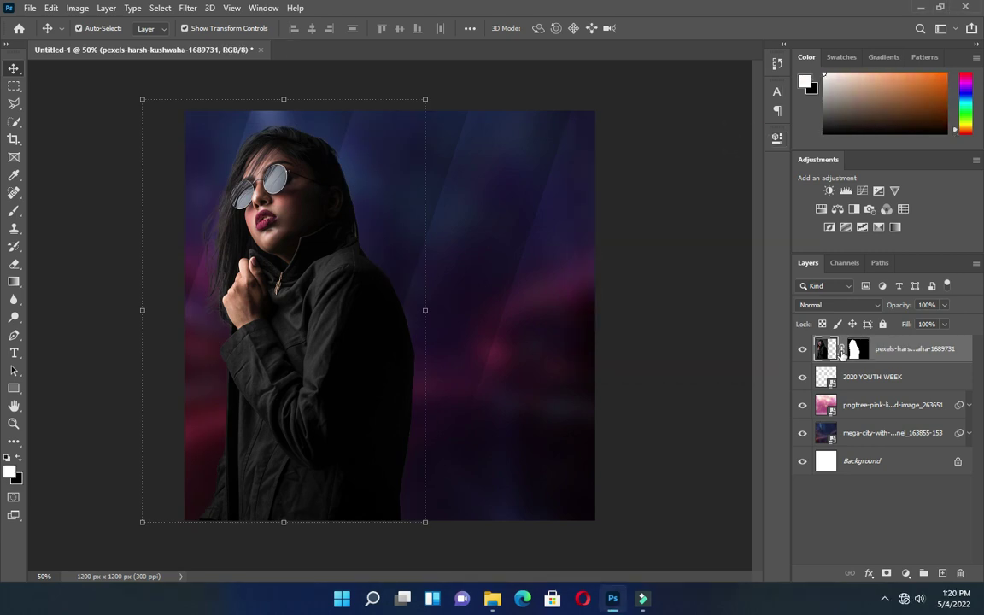
# Step: Group the stripes, pink light-effect and mega-city layers beneath the portrait, and leave no layer selected
pyautogui.click(871, 374)
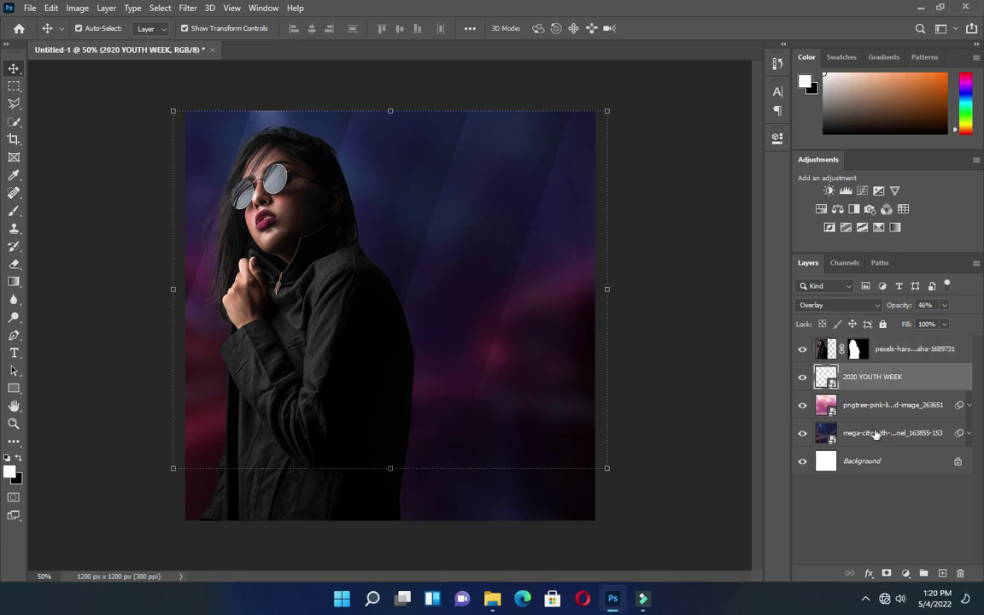
pyautogui.keyDown('shift'); pyautogui.click(875, 433); pyautogui.keyUp('shift')
pyautogui.hotkey('ctrl', 'g')
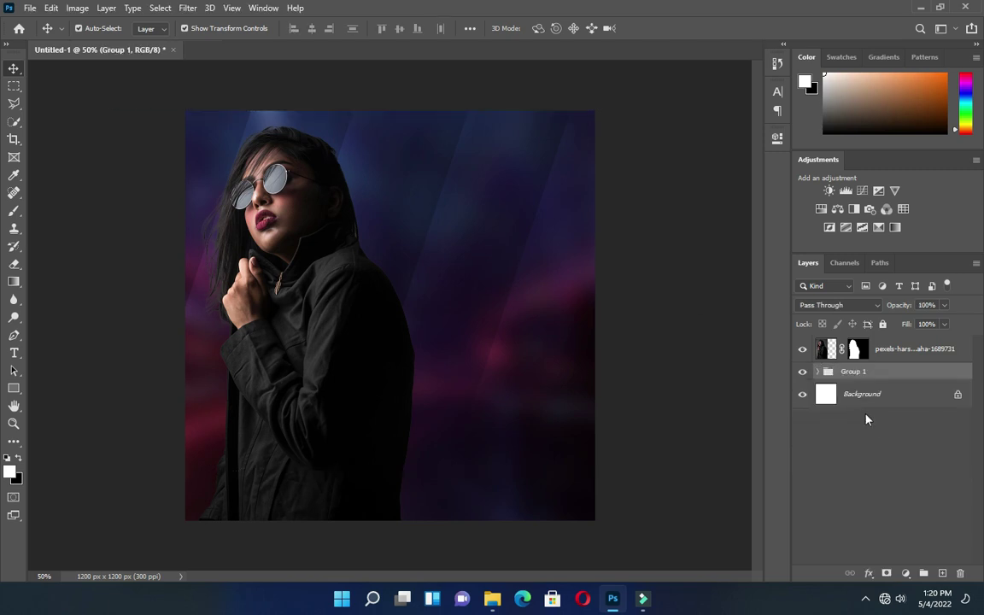
pyautogui.click(668, 266)
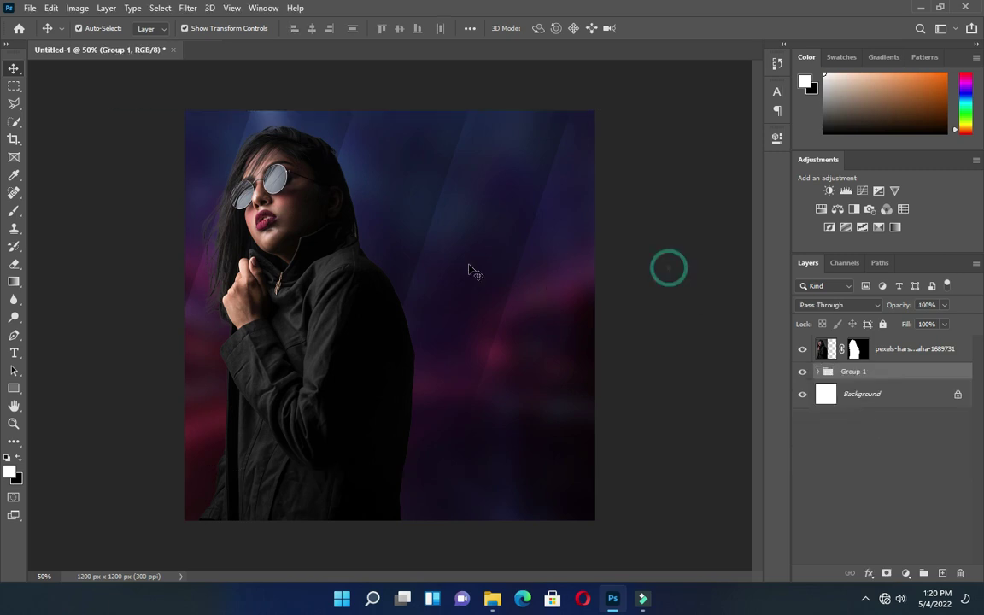
pyautogui.click(307, 250)
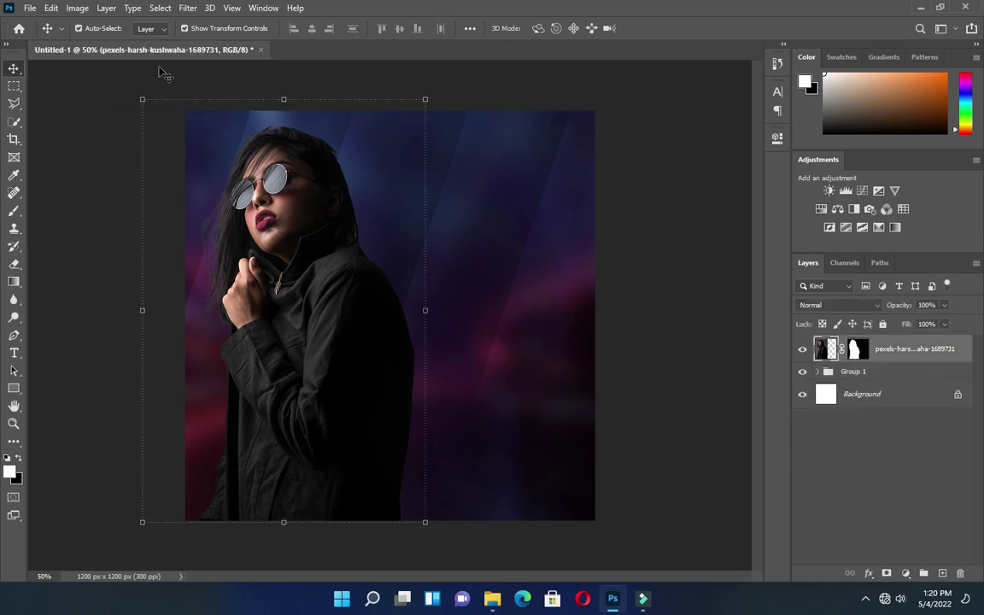
pyautogui.click(101, 84)
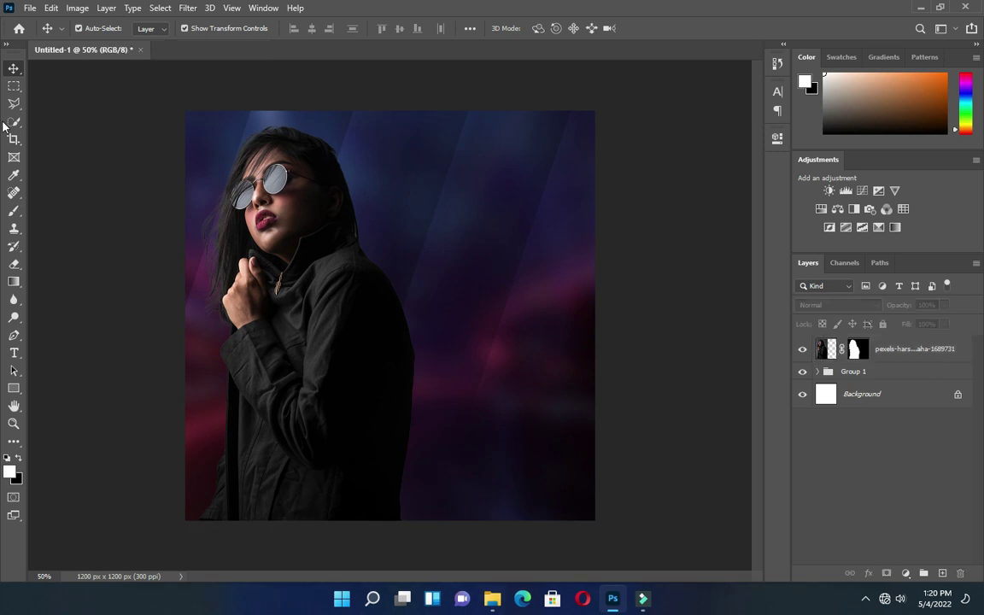
# Step: Open the file text.psd from the Downloads folder
pyautogui.click(30, 8)
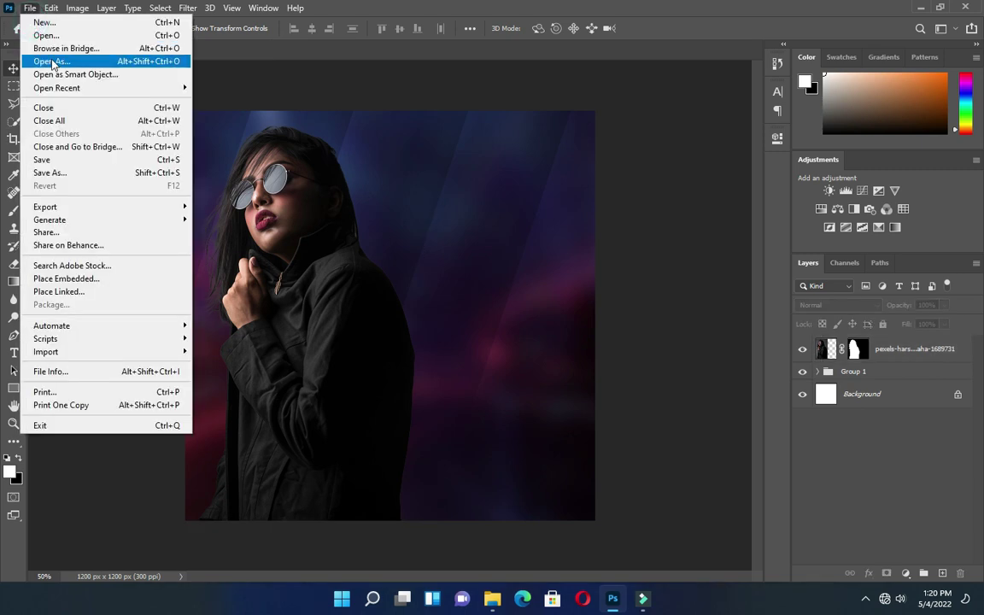
pyautogui.click(51, 37)
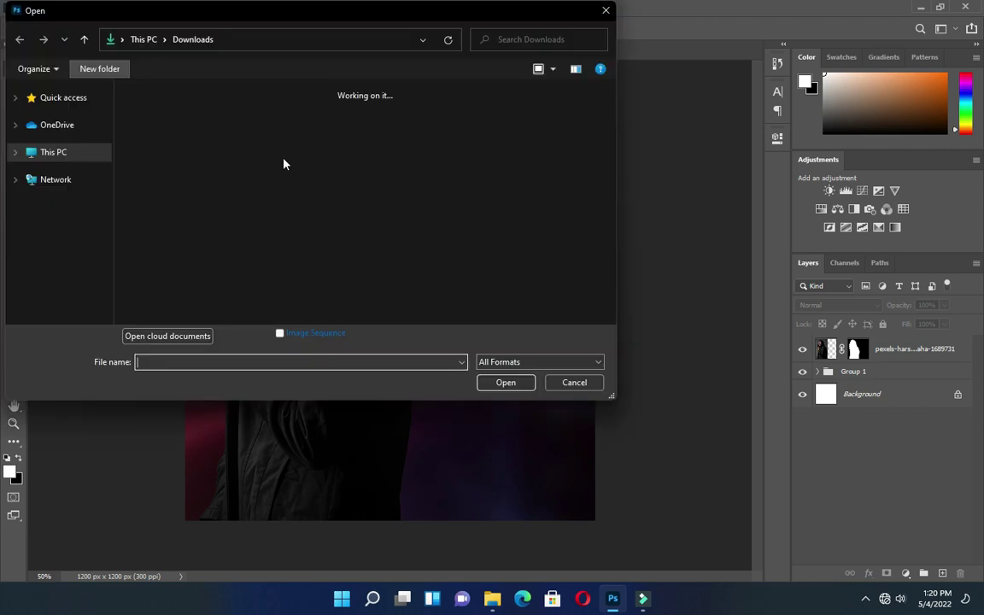
pyautogui.click(162, 141)
pyautogui.click(495, 383)
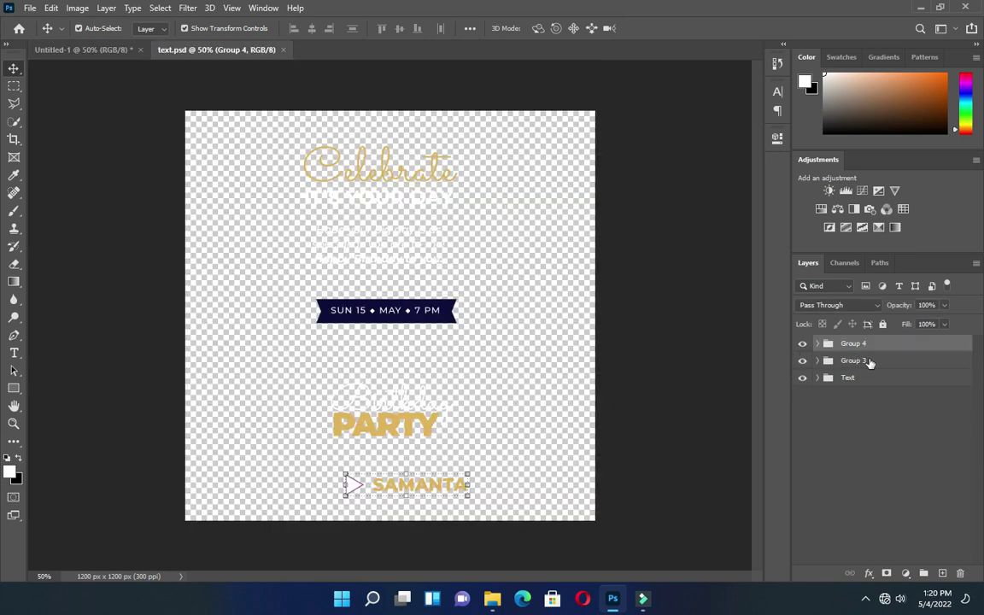
# Step: Copy the Title text "Celebrate IT'S YOUR DAY" from text.psd into the Untitled-1 flyer, above and right of the woman's shoulder
pyautogui.click(850, 378)
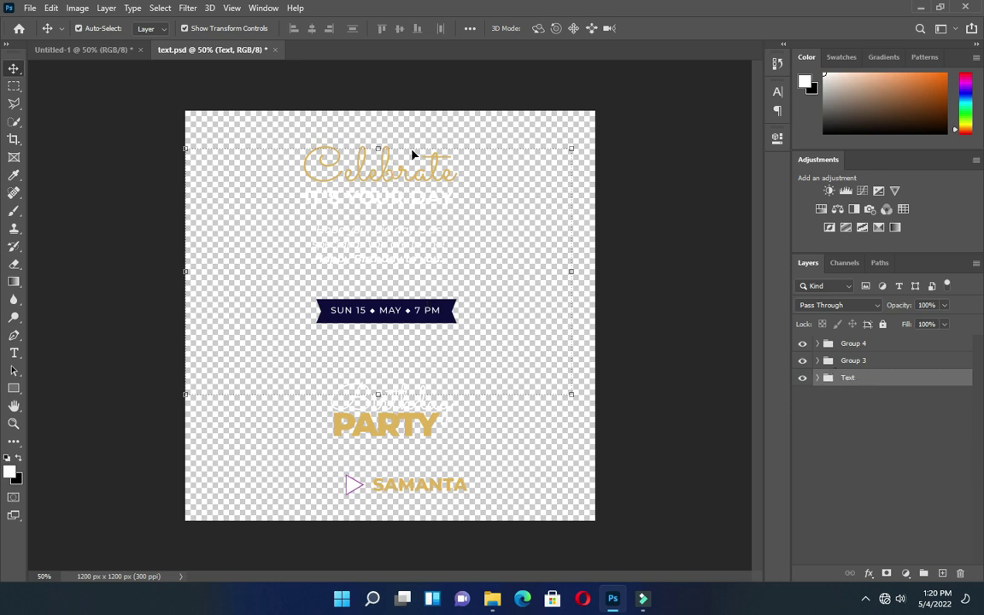
pyautogui.moveTo(412, 154); pyautogui.dragTo(135, 68)
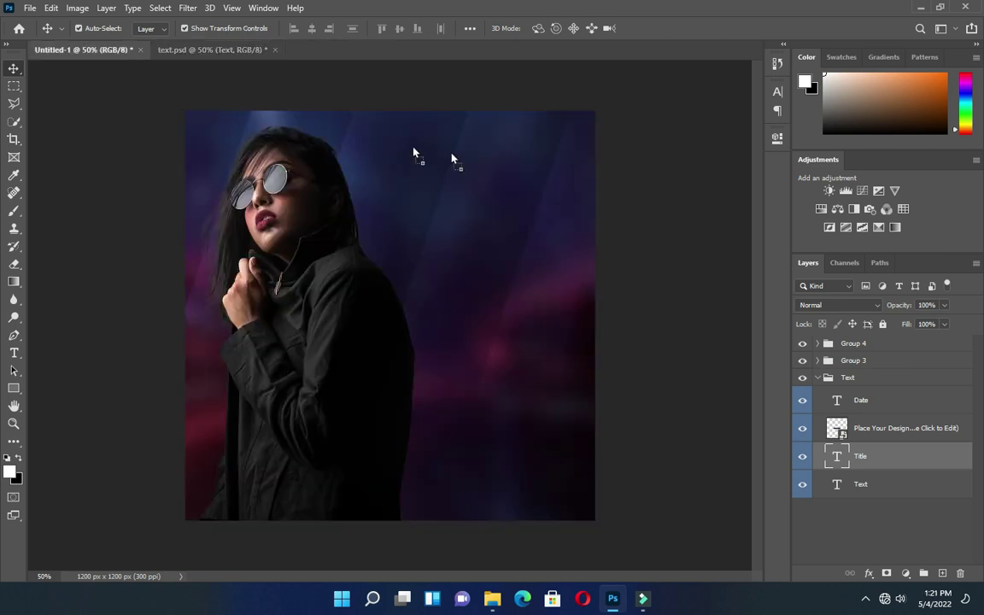
pyautogui.moveTo(475, 168); pyautogui.dragTo(478, 166)
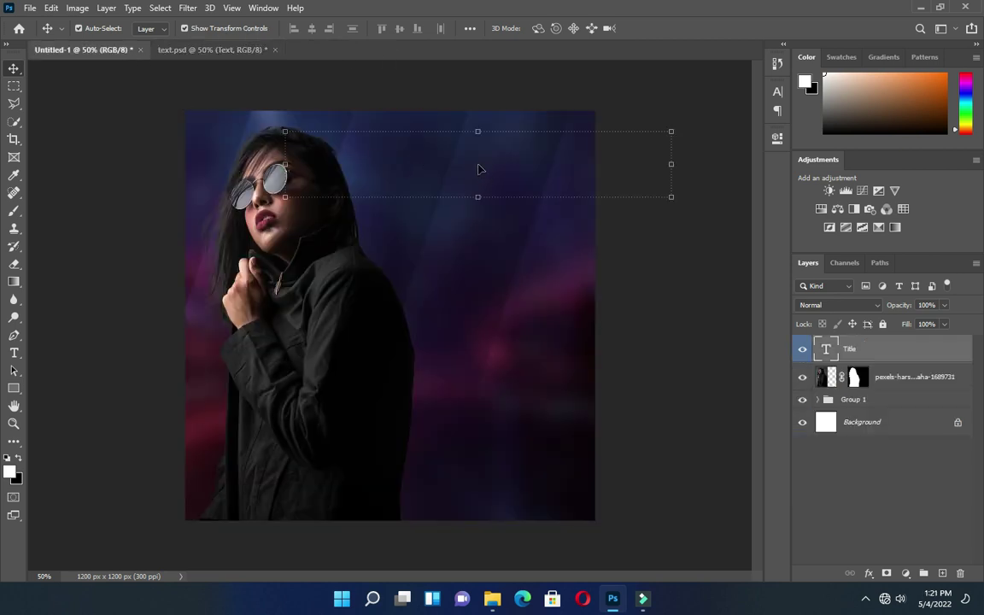
# Step: Scale the Celebrate title down proportionally and keep it in the flyer's upper right area
pyautogui.moveTo(671, 164)
pyautogui.mouseDown()
pyautogui.moveTo(628, 171)
pyautogui.moveTo(672, 162)
pyautogui.mouseUp()
pyautogui.click(479, 120)
pyautogui.moveTo(476, 128); pyautogui.dragTo(476, 138)
pyautogui.click(676, 28)
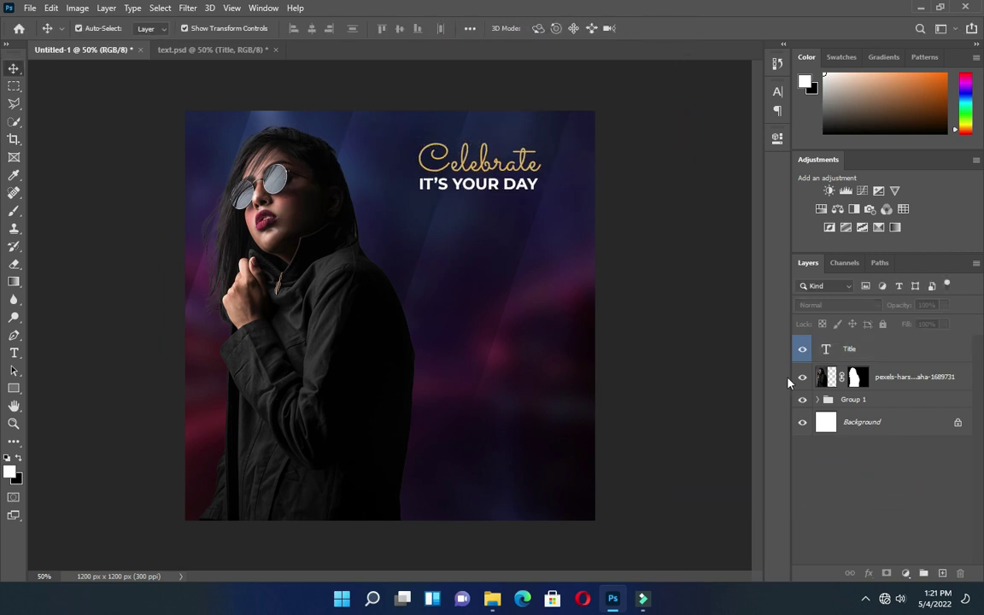
pyautogui.doubleClick(850, 350)
pyautogui.press('Return')
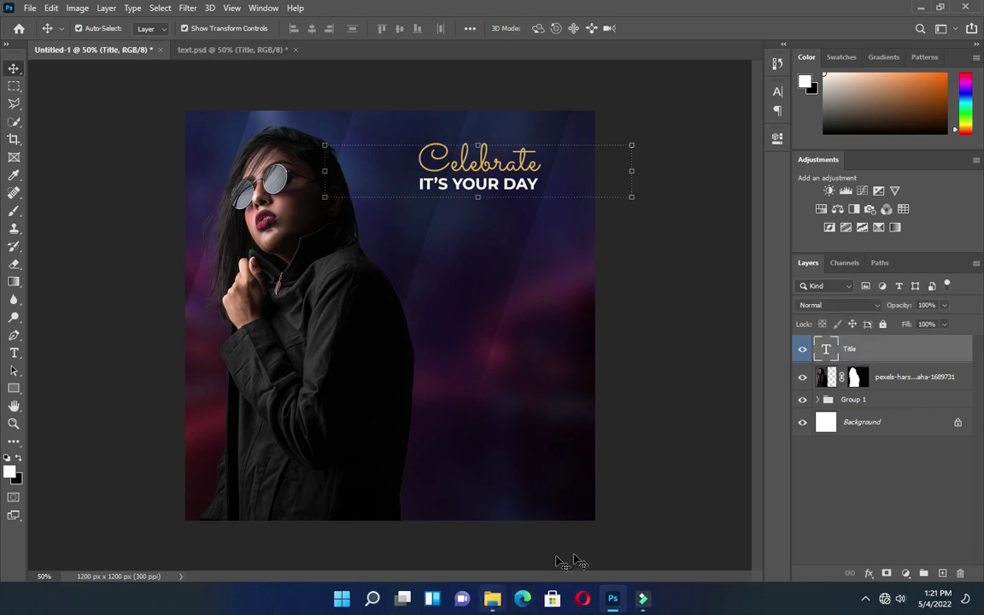
# Step: Copy the birthday wish text "Hope your big day is as special as you are to me!" from text.psd and place it just below the title
pyautogui.click(229, 49)
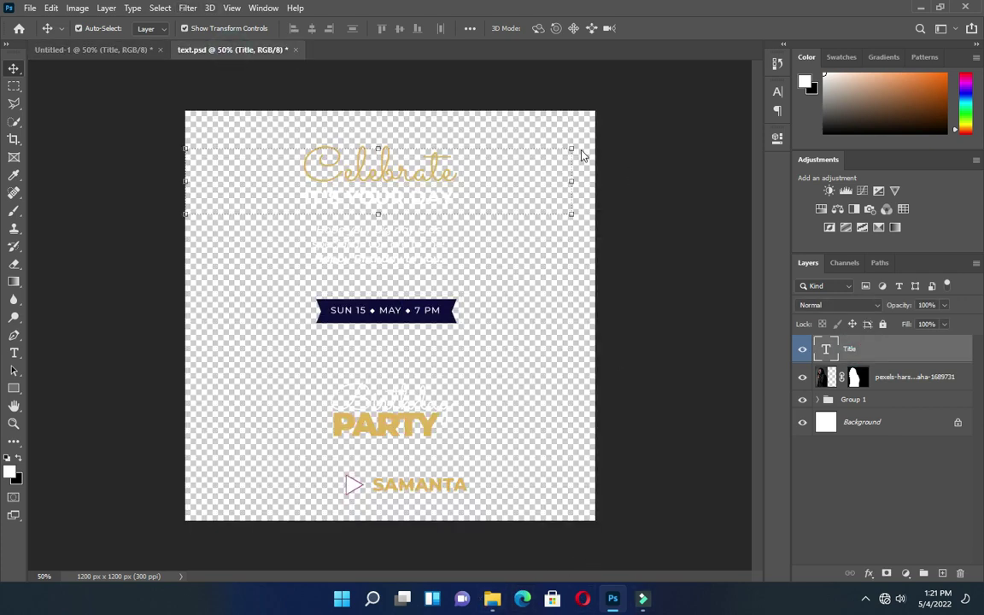
pyautogui.click(380, 254)
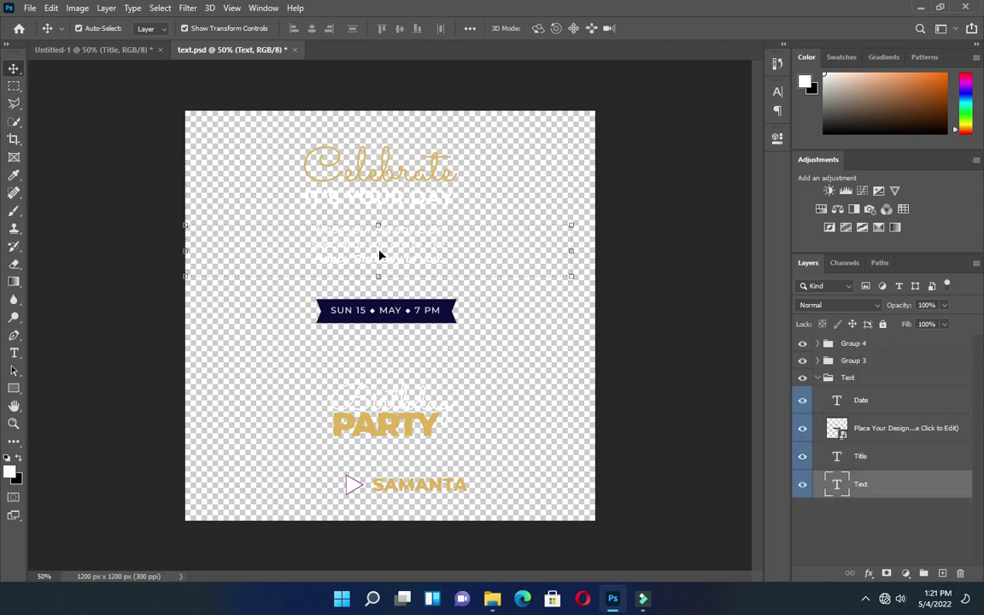
pyautogui.moveTo(381, 265); pyautogui.dragTo(477, 263)
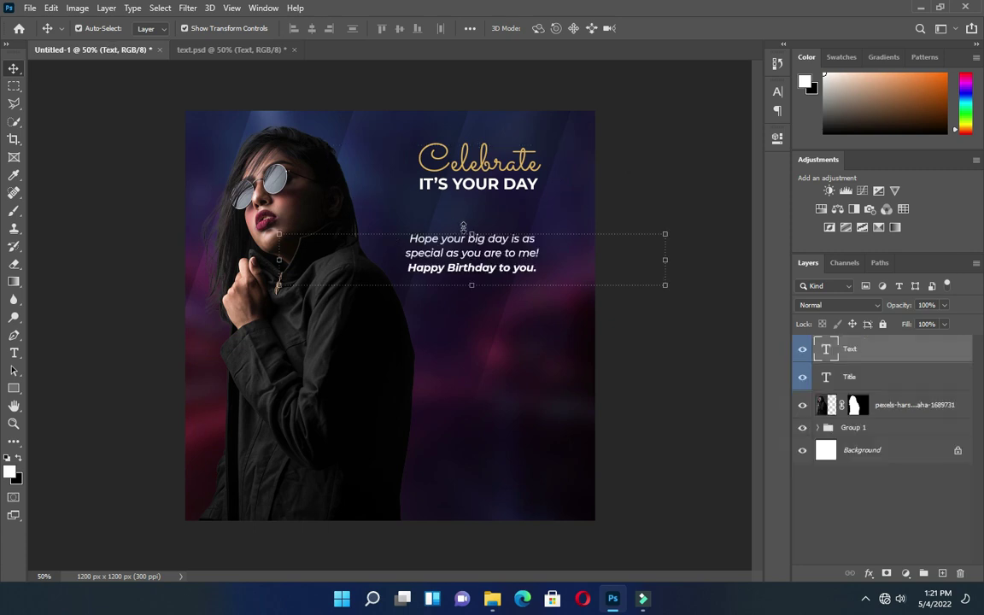
pyautogui.moveTo(483, 248); pyautogui.dragTo(492, 220)
pyautogui.click(634, 161)
# Step: Enlarge the Celebrate title to 112.34% upward, keeping its lower edge above the wish text
pyautogui.click(487, 181)
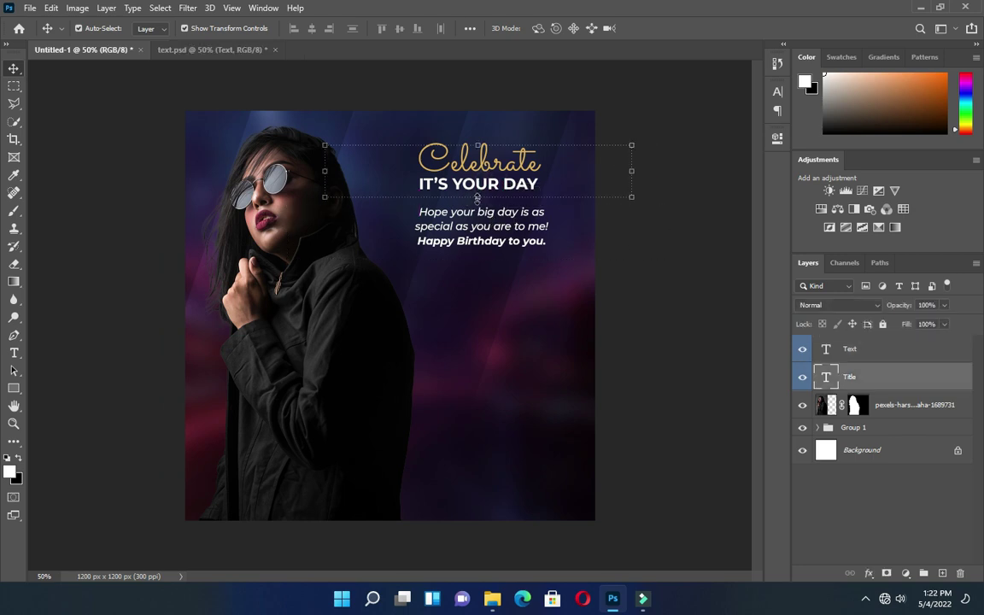
pyautogui.moveTo(479, 145); pyautogui.dragTo(478, 127)
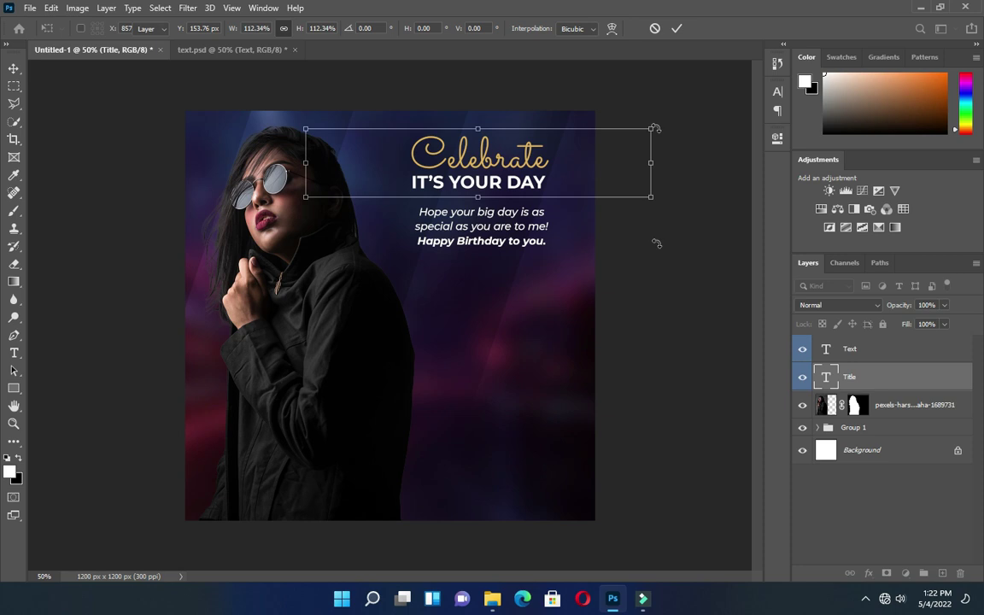
pyautogui.click(647, 289)
pyautogui.click(630, 345)
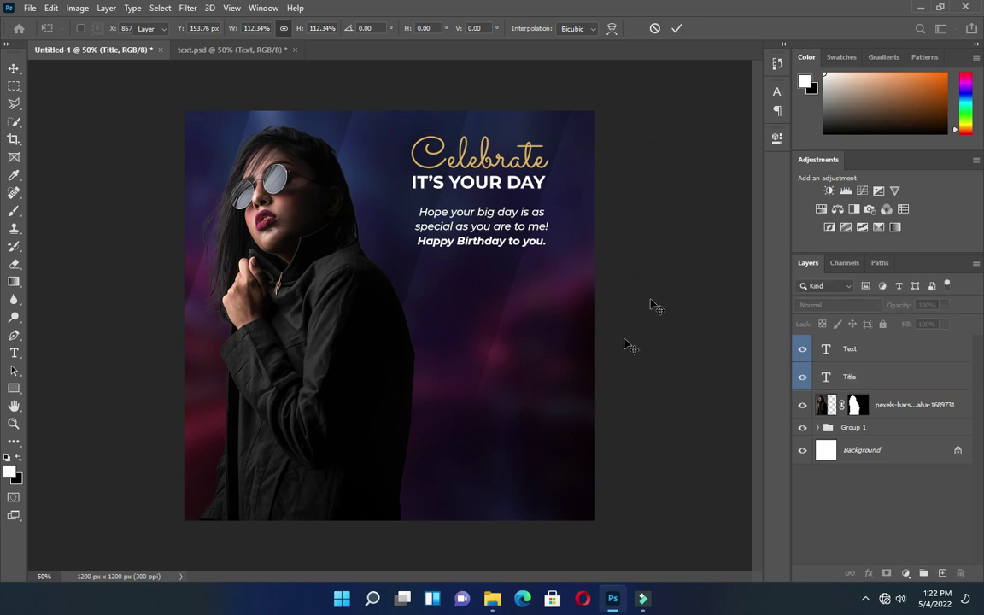
# Step: Copy the navy ribbon shape from text.psd into the flyer and place it below the wish text
pyautogui.click(195, 49)
pyautogui.click(371, 303)
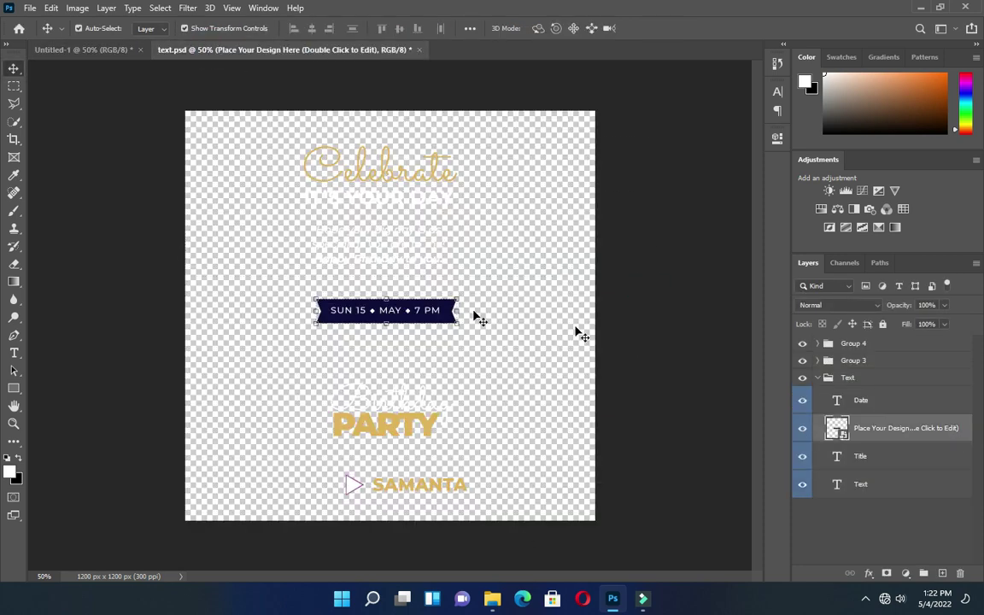
pyautogui.moveTo(364, 306); pyautogui.dragTo(243, 142)
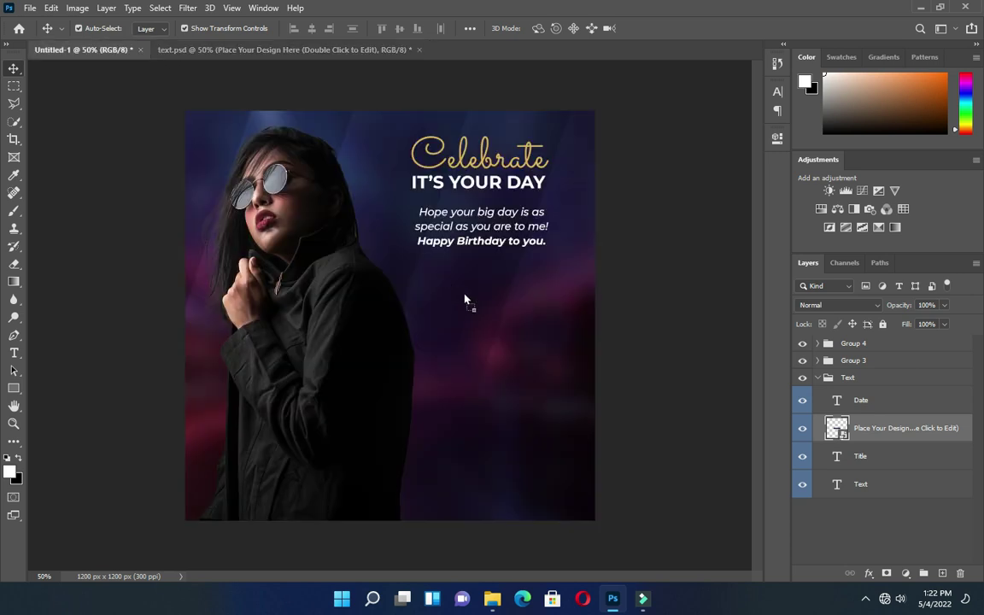
pyautogui.moveTo(491, 315); pyautogui.dragTo(491, 299)
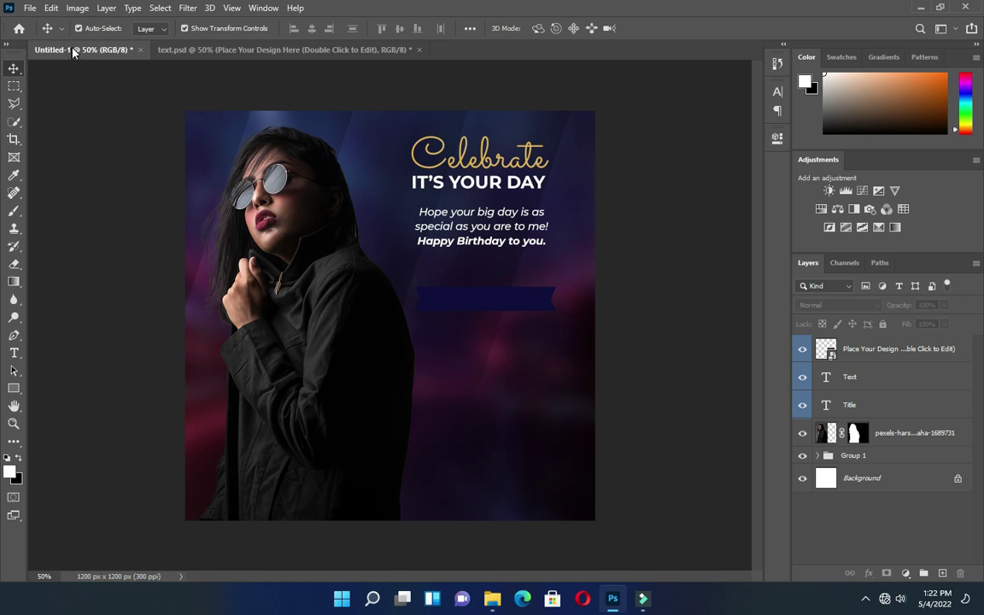
# Step: Copy the date text "SUN 15 ◆ MAY ◆ 7 PM" from text.psd into the flyer, enlarge it slightly and fit it onto the navy ribbon
pyautogui.click(214, 49)
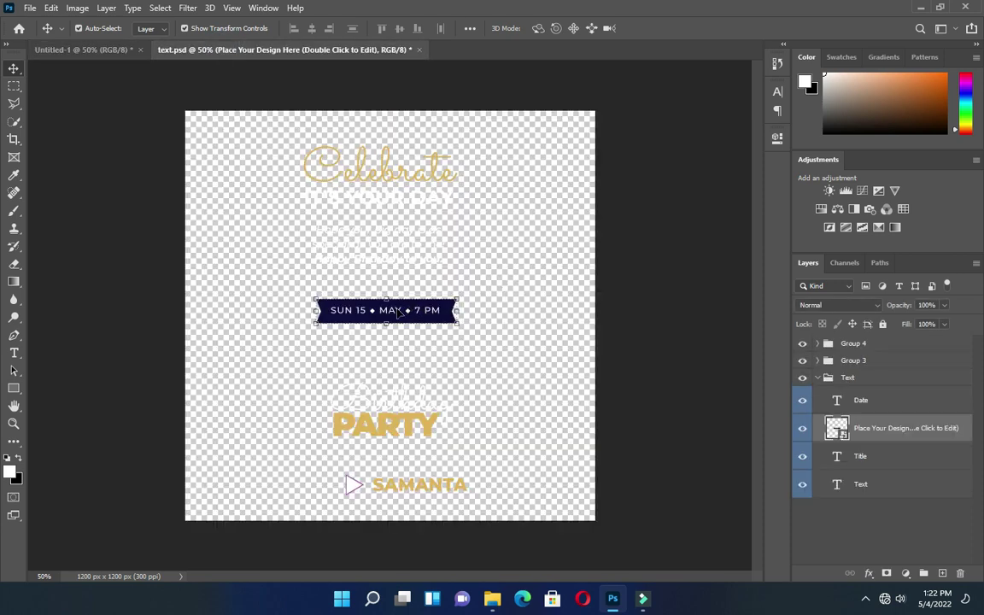
pyautogui.moveTo(386, 309); pyautogui.dragTo(349, 216)
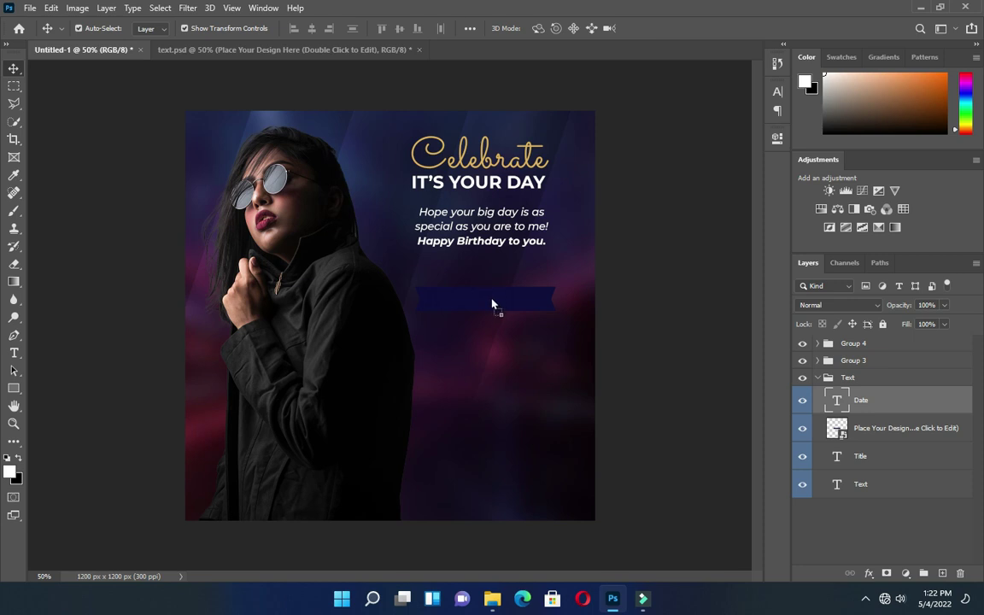
pyautogui.moveTo(492, 303); pyautogui.dragTo(492, 303)
pyautogui.moveTo(493, 258); pyautogui.dragTo(484, 308)
pyautogui.press('Return')
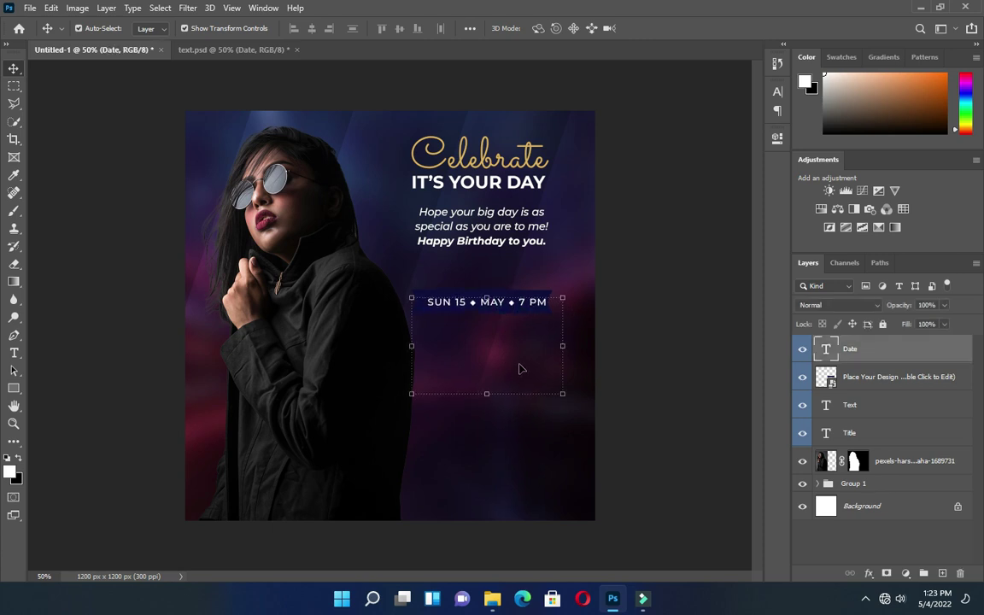
pyautogui.moveTo(522, 367); pyautogui.dragTo(520, 365)
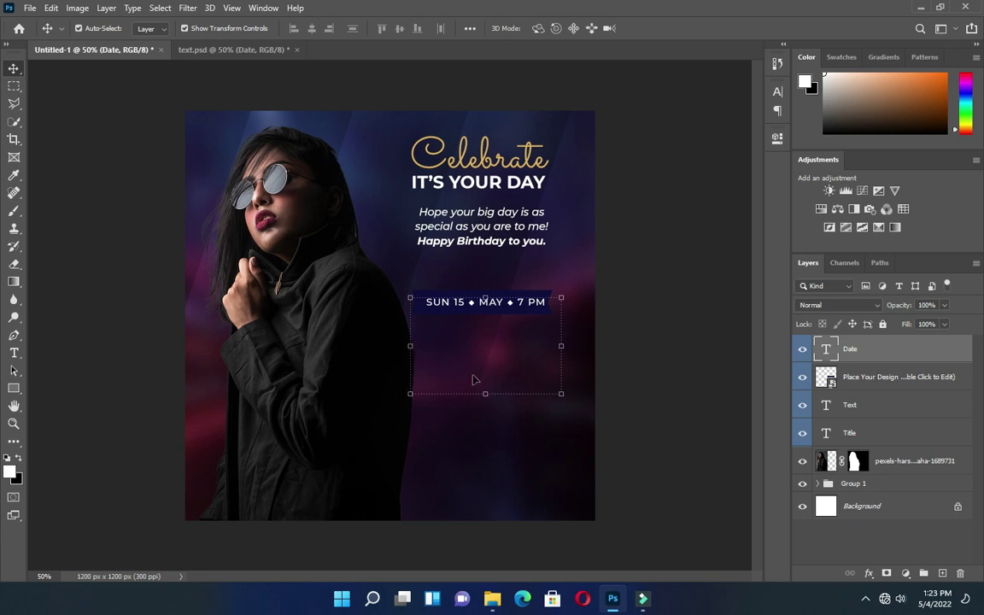
pyautogui.press('t')
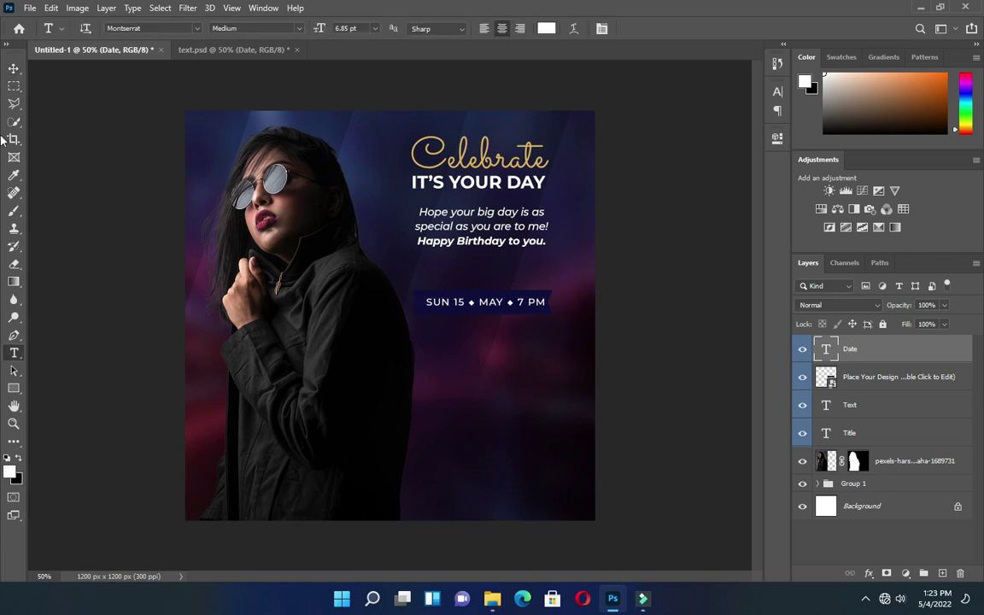
pyautogui.click(14, 67)
pyautogui.click(675, 270)
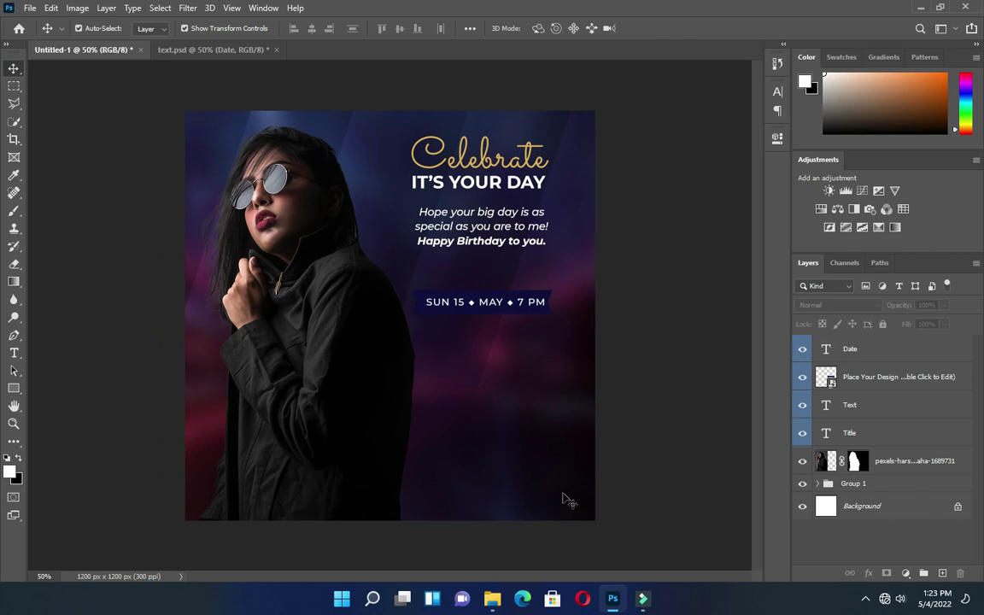
# Step: Copy the white script Birthday text from text.psd into the flyer and place it below the date ribbon
pyautogui.click(237, 51)
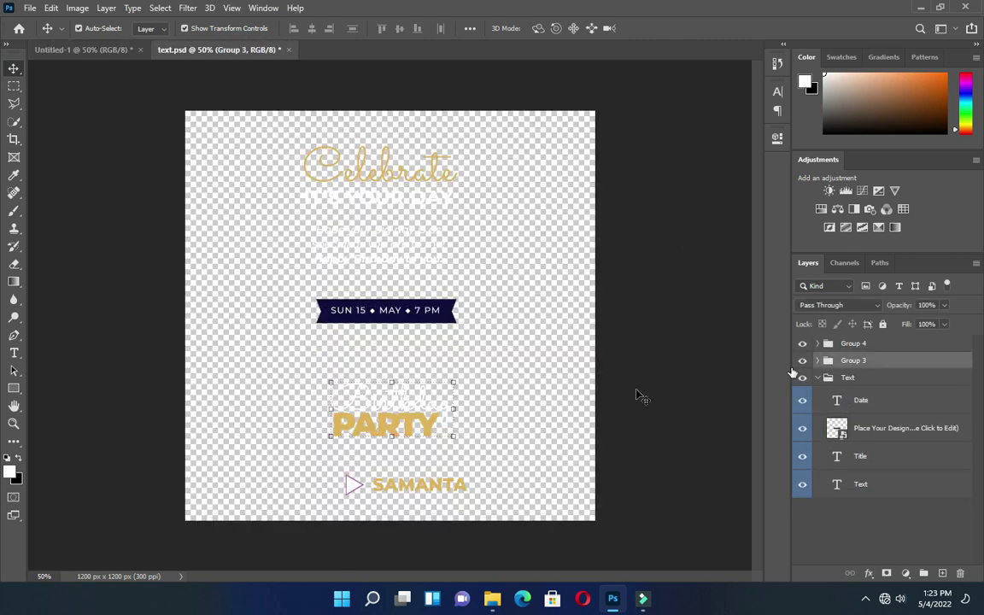
pyautogui.moveTo(410, 402); pyautogui.dragTo(444, 346)
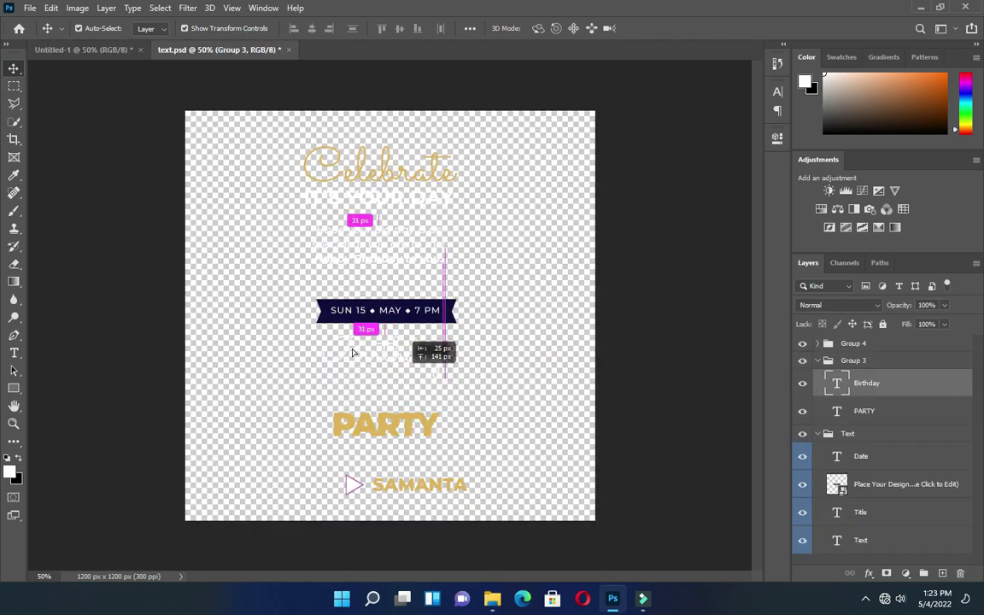
pyautogui.click(90, 50)
pyautogui.moveTo(471, 357); pyautogui.dragTo(490, 378)
pyautogui.click(623, 339)
pyautogui.click(96, 52)
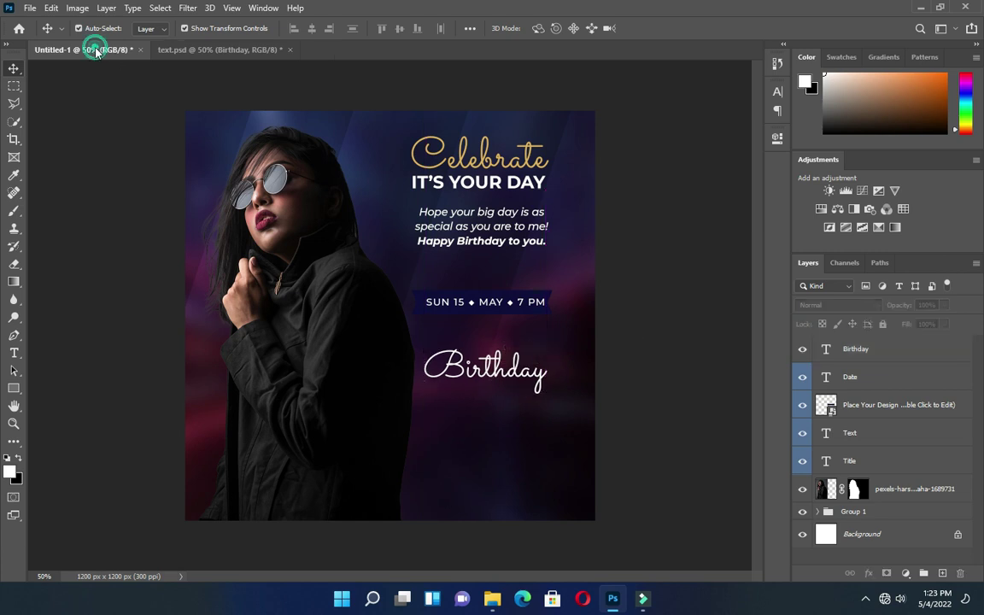
# Step: Copy the gold PARTY text from text.psd into the flyer and place it directly beneath the Birthday script
pyautogui.click(211, 53)
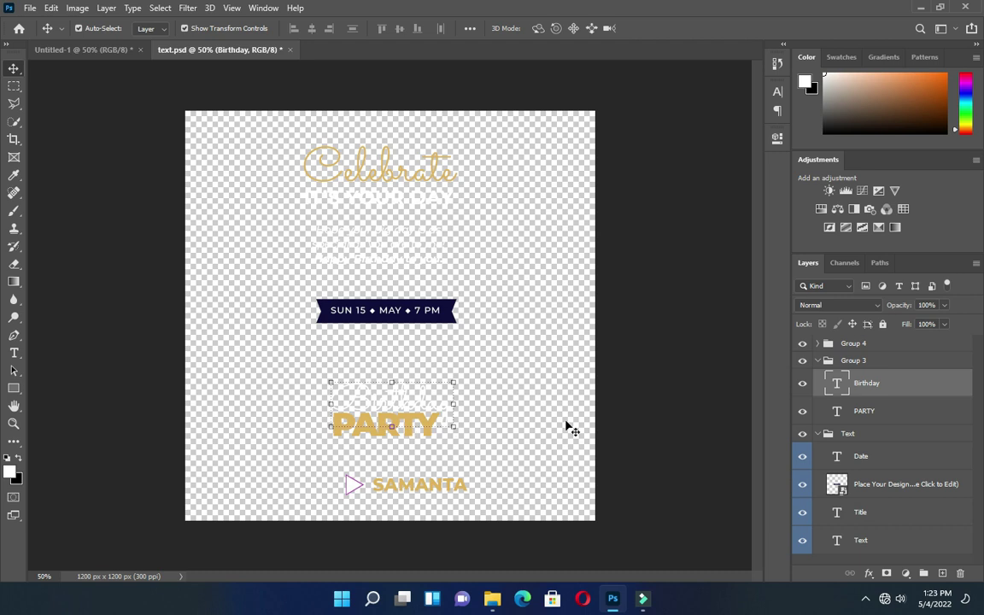
pyautogui.click(632, 391)
pyautogui.moveTo(373, 427); pyautogui.dragTo(492, 397)
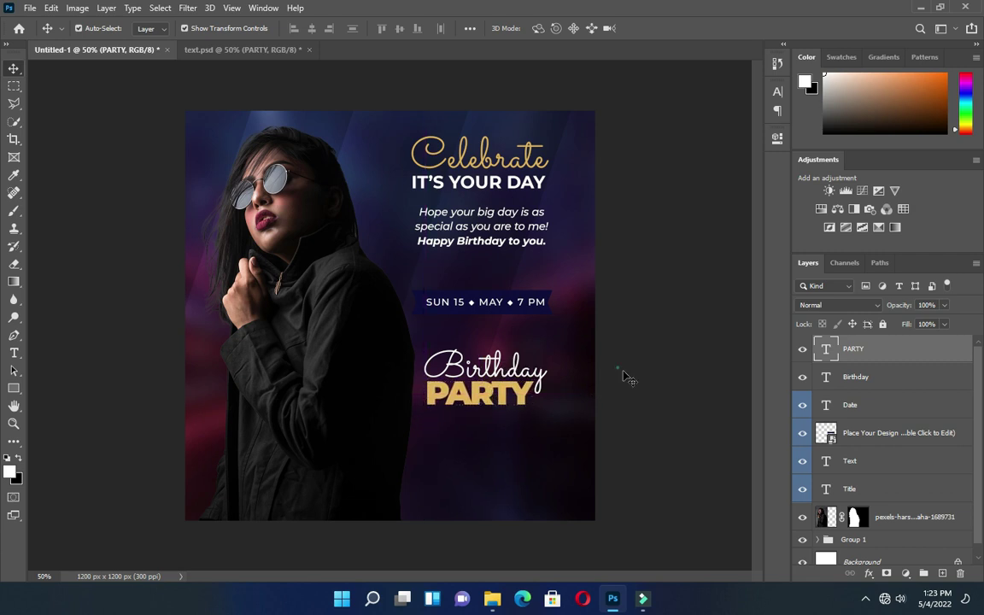
pyautogui.click(621, 369)
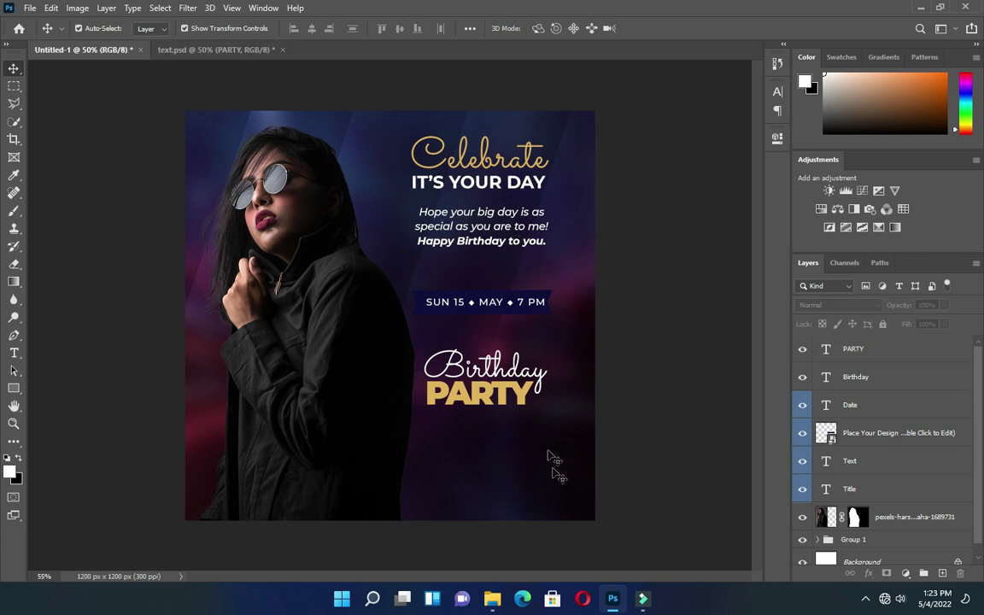
# Step: Copy the white triangle Polygon 1 copy from text.psd to the jacket's lower right edge and try enlarging it to 135.76%
pyautogui.scroll(1, 549, 462)
pyautogui.click(209, 49)
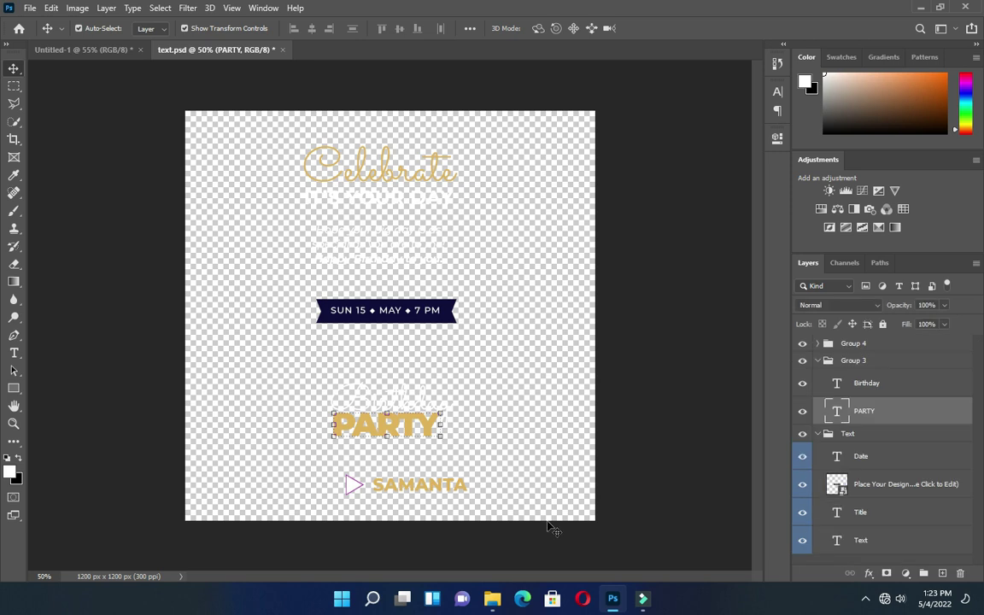
pyautogui.scroll(2, 393, 520)
pyautogui.click(346, 519)
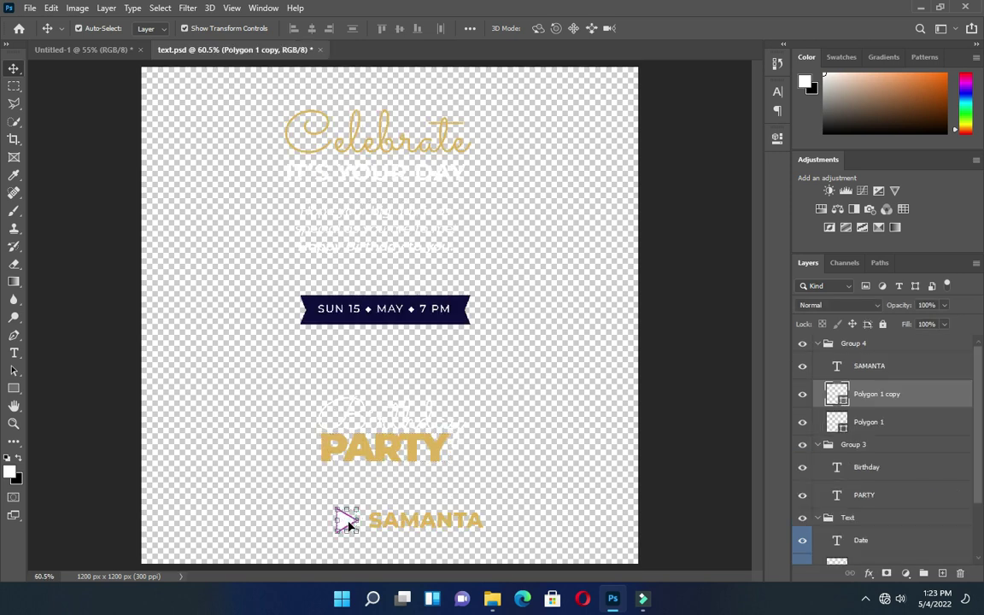
pyautogui.click(881, 424)
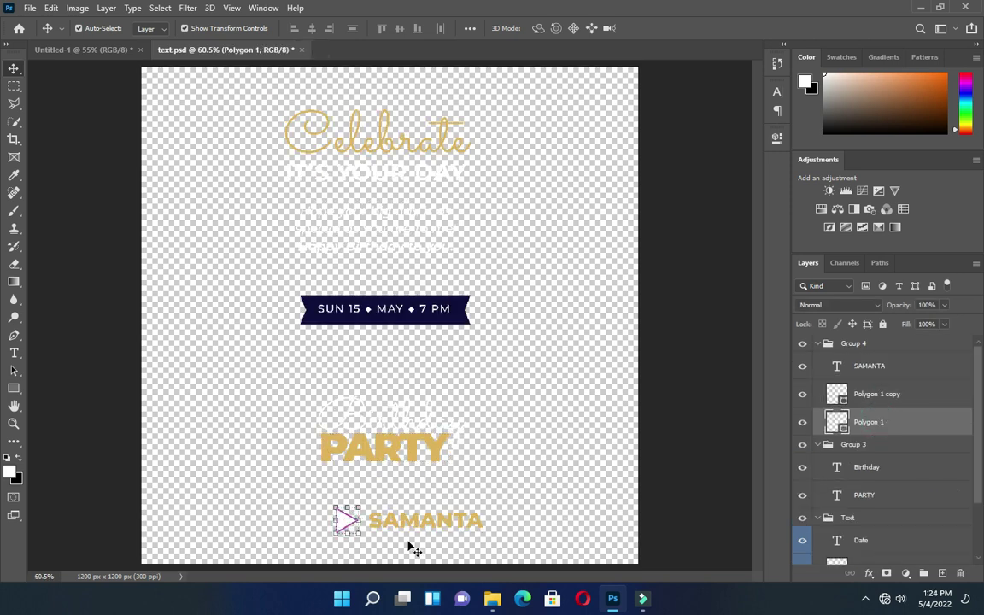
pyautogui.moveTo(348, 527); pyautogui.dragTo(253, 205)
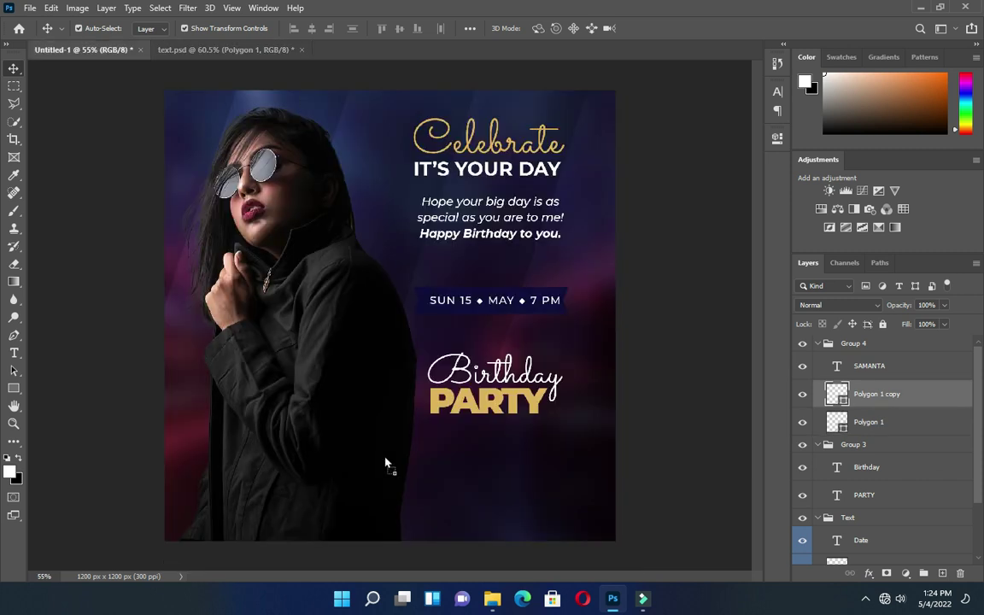
pyautogui.moveTo(413, 486)
pyautogui.mouseDown()
pyautogui.moveTo(416, 468)
pyautogui.moveTo(388, 492)
pyautogui.moveTo(397, 481)
pyautogui.mouseUp()
pyautogui.hotkey('ctrl', 't')
# Step: Hide Polygon 1 copy in text.psd, copy the purple Polygon 1 triangle onto the flyer's white triangle, and order it beneath that layer
pyautogui.click(292, 50)
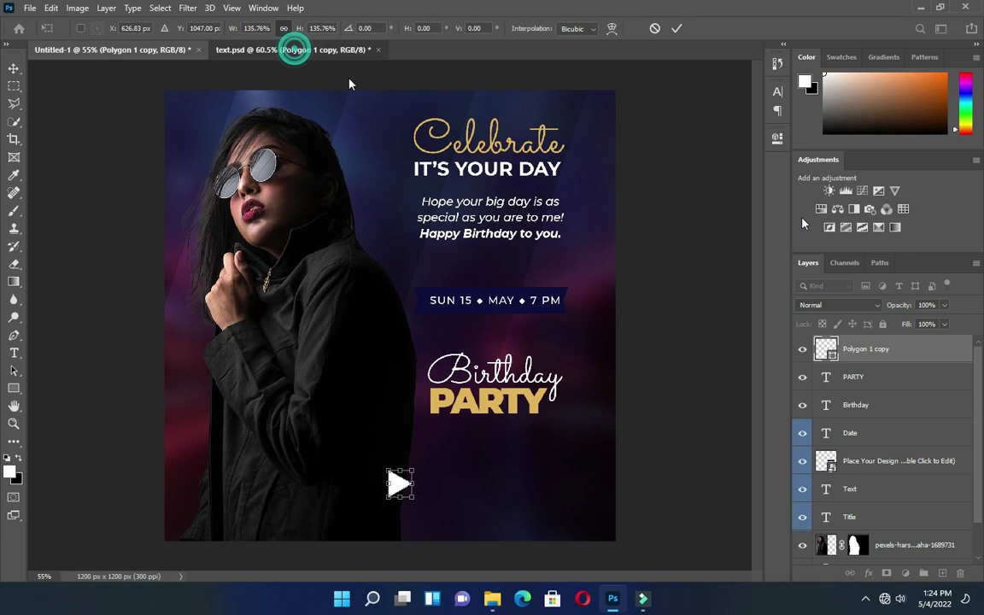
pyautogui.click(802, 398)
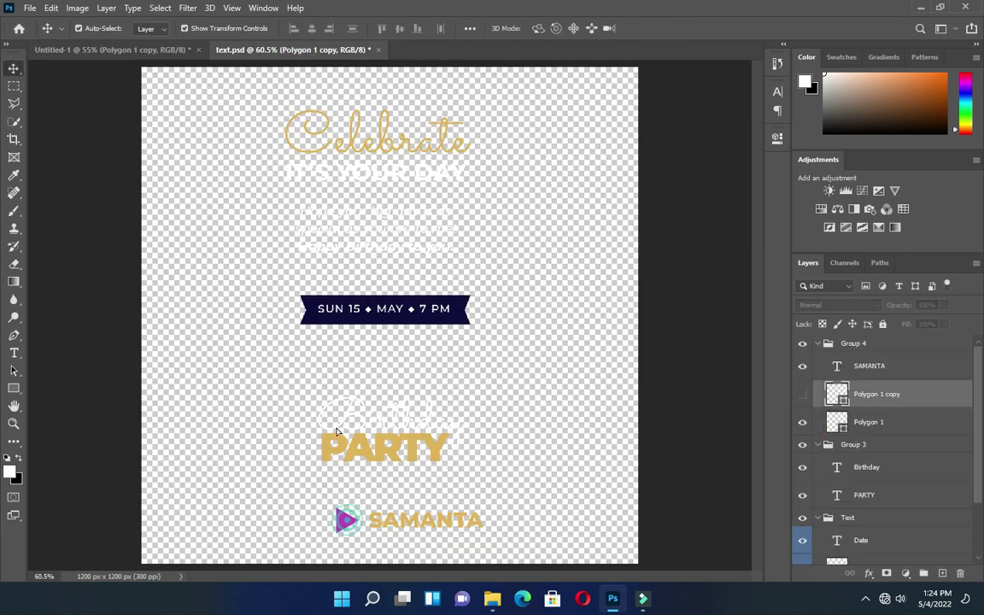
pyautogui.moveTo(346, 520); pyautogui.dragTo(228, 51)
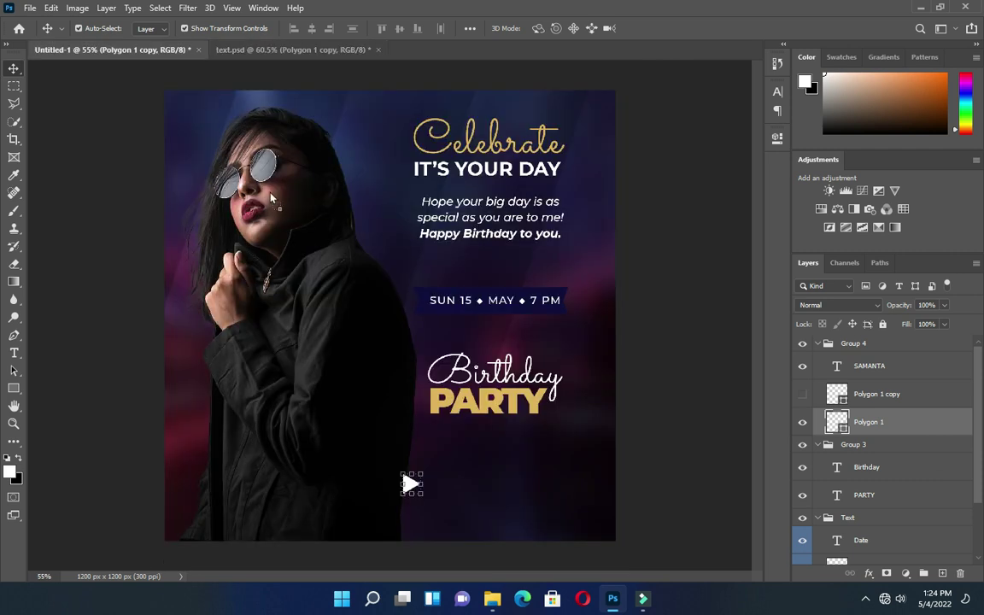
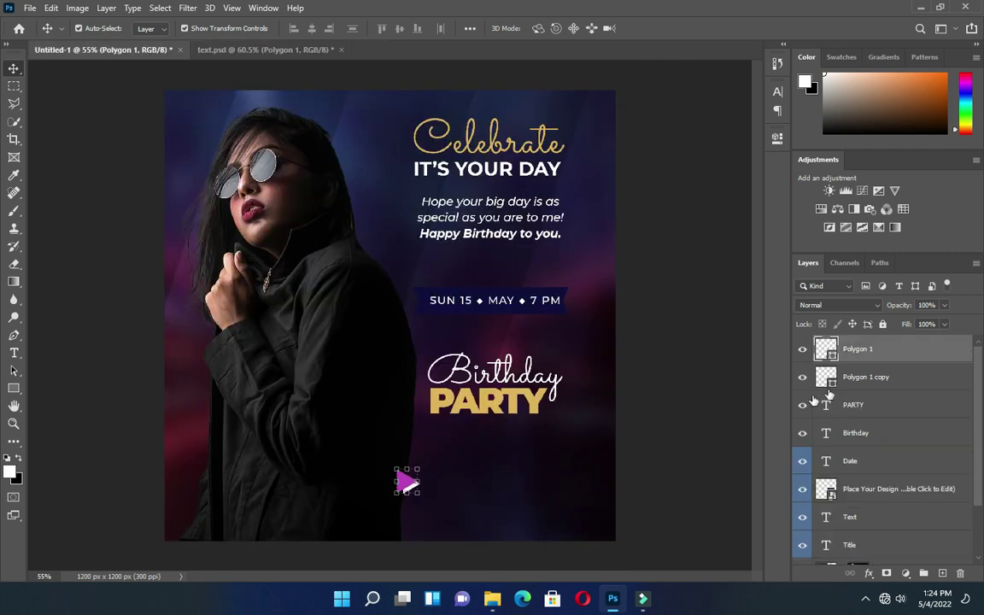
pyautogui.moveTo(878, 358); pyautogui.dragTo(883, 396)
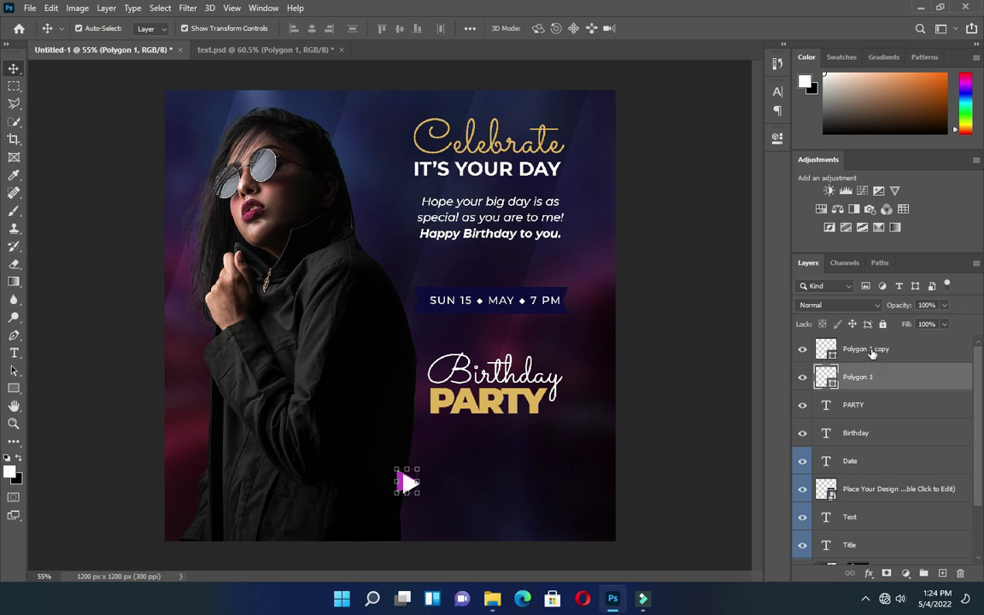
# Step: Align the white Polygon 1 copy and purple Polygon 1 triangles on their horizontal centres
pyautogui.keyDown('shift'); pyautogui.click(871, 351); pyautogui.keyUp('shift')
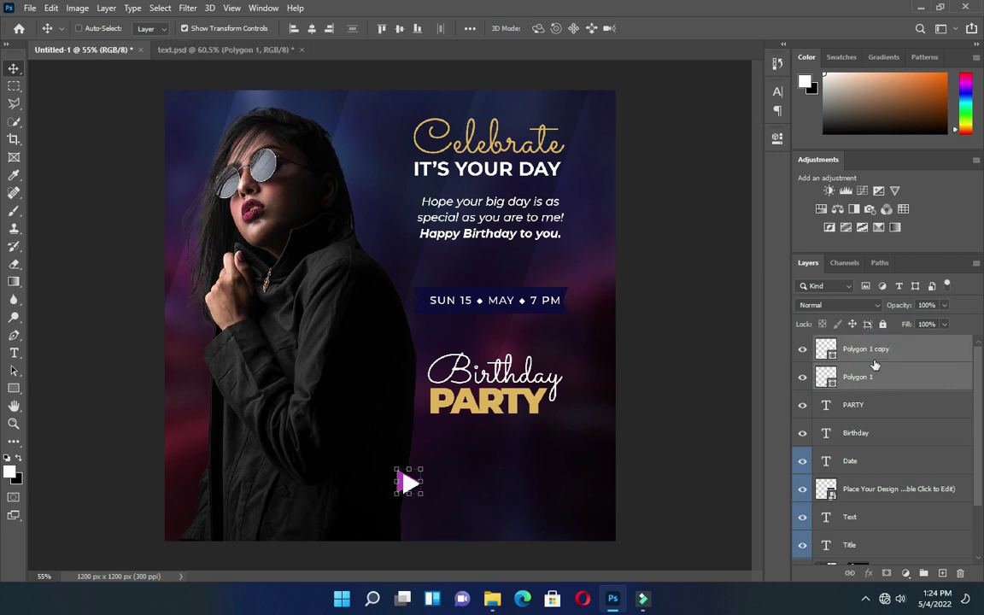
pyautogui.click(311, 30)
pyautogui.click(674, 375)
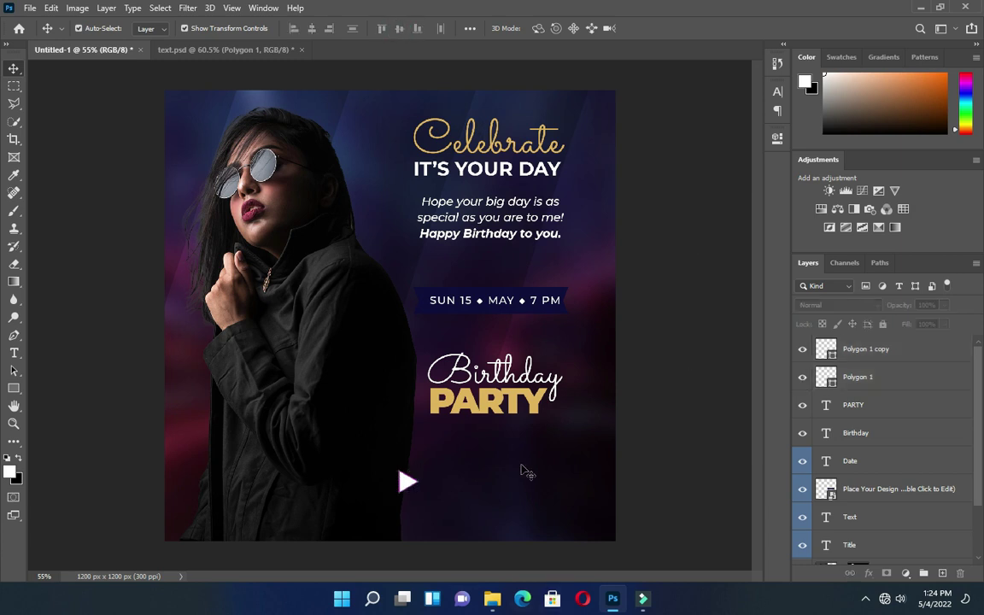
# Step: Copy the gold name text from text.psd into the flyer and place it directly beside the triangle
pyautogui.click(218, 49)
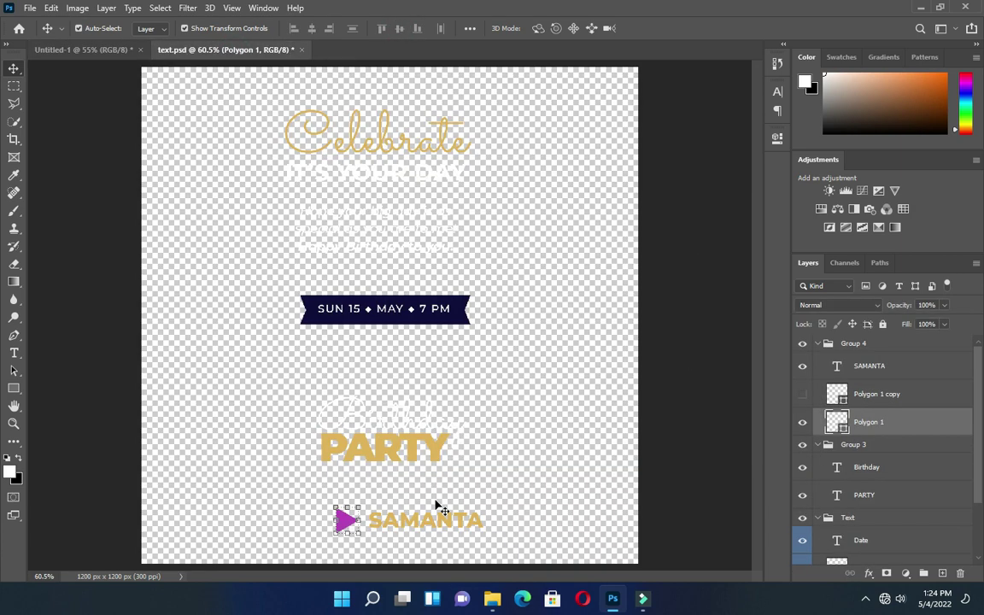
pyautogui.click(438, 520)
pyautogui.moveTo(439, 520); pyautogui.dragTo(303, 341)
pyautogui.moveTo(123, 100); pyautogui.dragTo(383, 455)
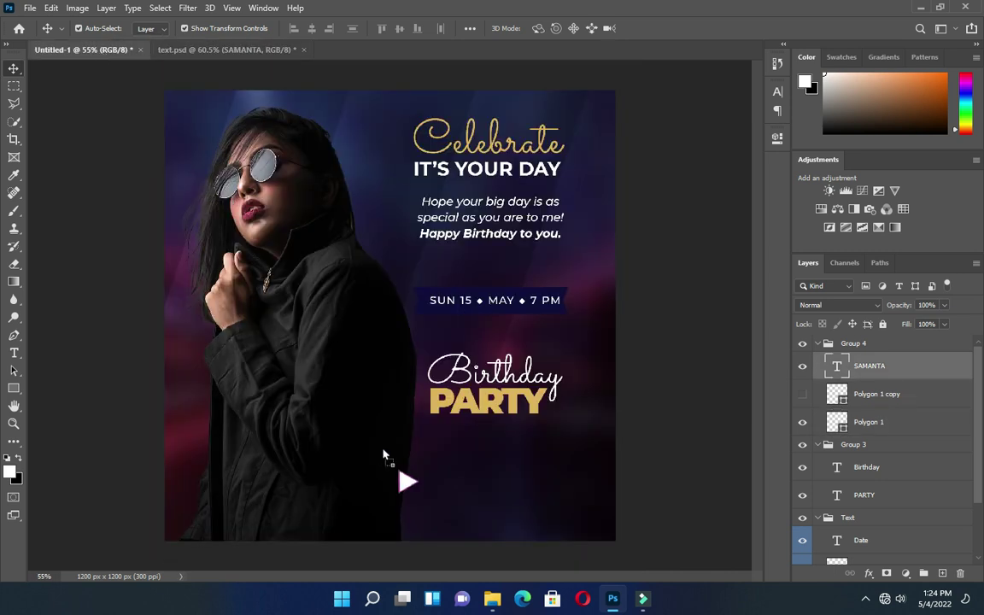
pyautogui.moveTo(456, 481); pyautogui.dragTo(494, 486)
pyautogui.click(664, 431)
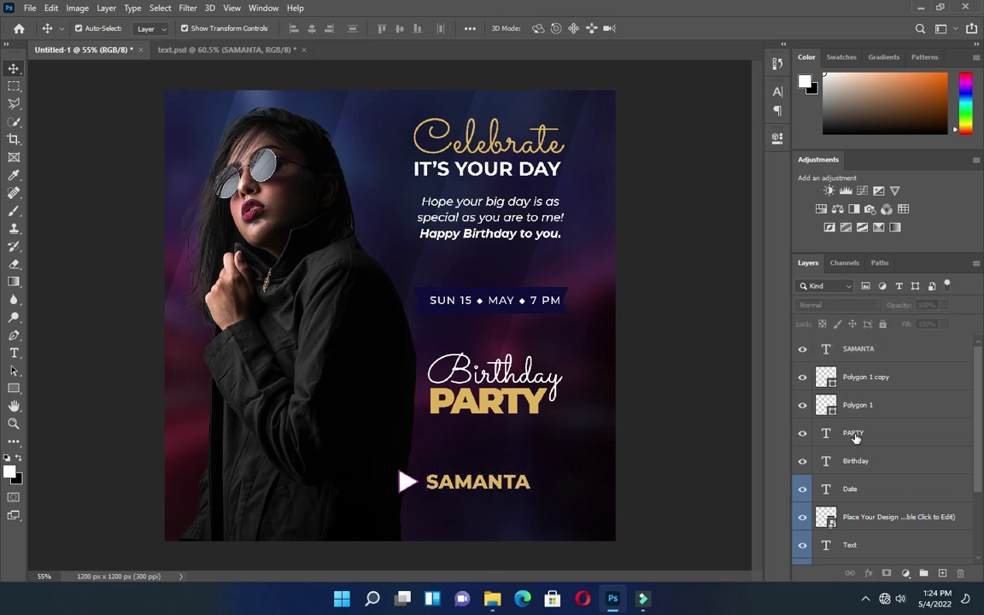
# Step: Scale the name text and both triangles together to 97.11% and shift them sideways so the triangle overlaps the jacket
pyautogui.click(859, 348)
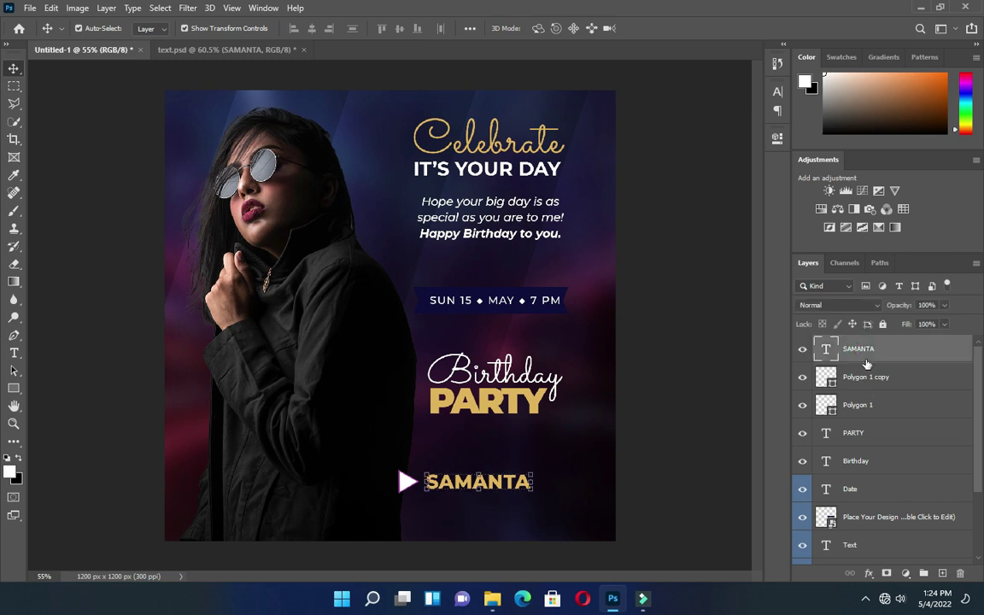
pyautogui.keyDown('shift'); pyautogui.click(410, 482); pyautogui.keyUp('shift')
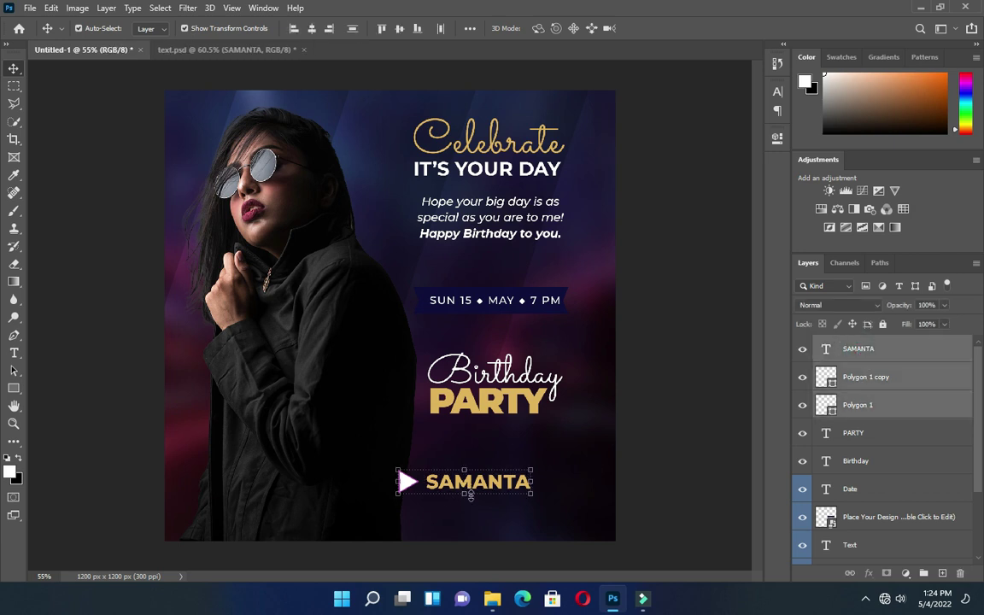
pyautogui.hotkey('ctrl', 't')
pyautogui.moveTo(479, 482); pyautogui.dragTo(434, 484)
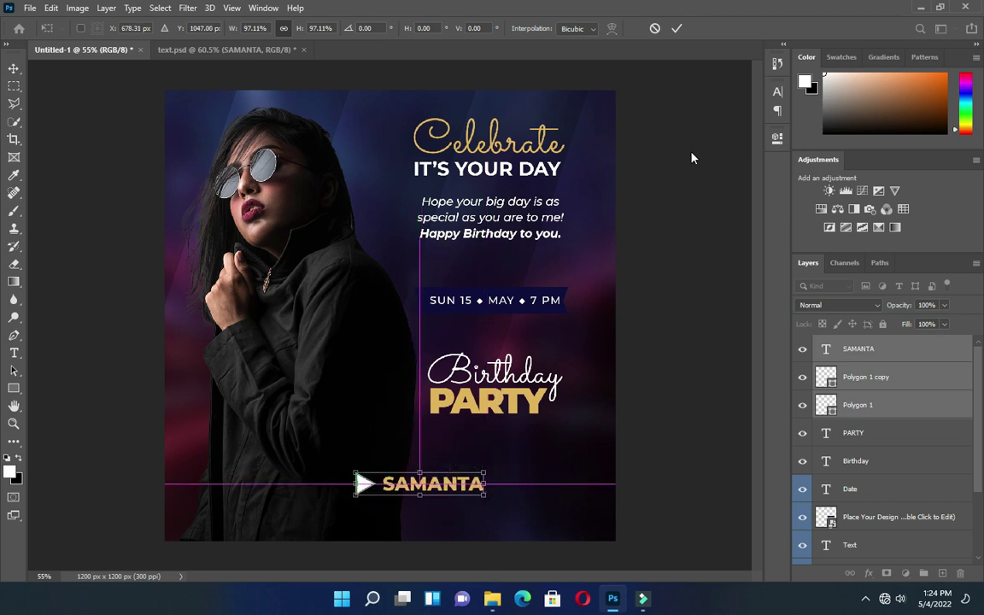
pyautogui.click(677, 28)
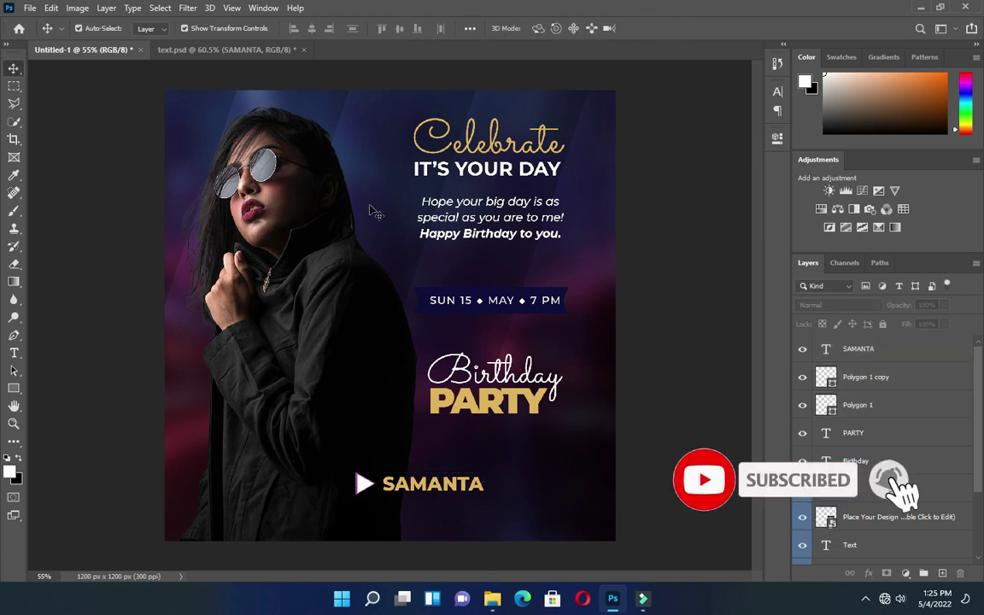
# Step: Group the flyer's text layers from Title up to PARTY, including the date ribbon
pyautogui.scroll(-2, 376, 212)
pyautogui.scroll(1, 359, 271)
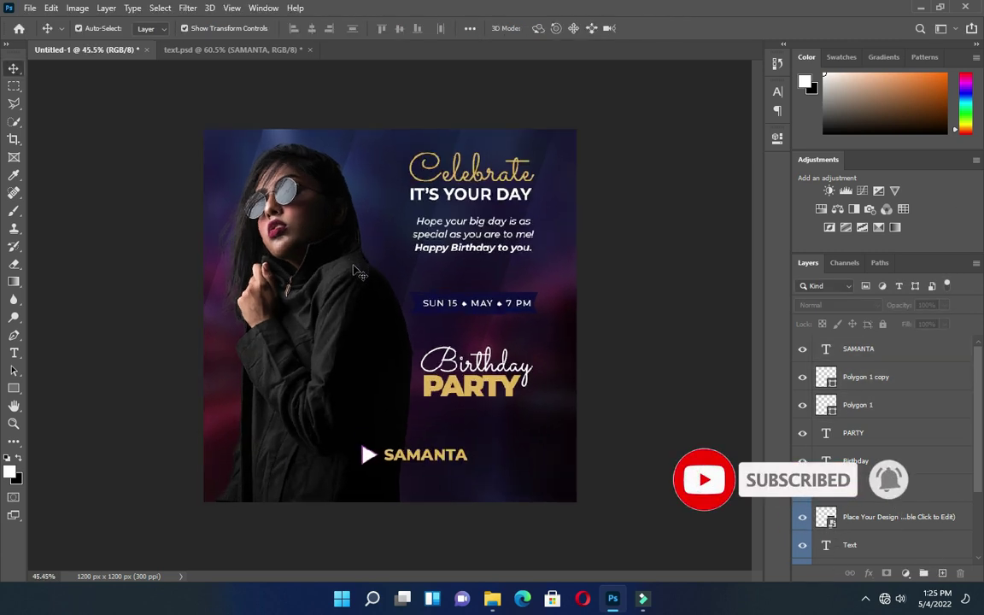
pyautogui.scroll(1, 394, 315)
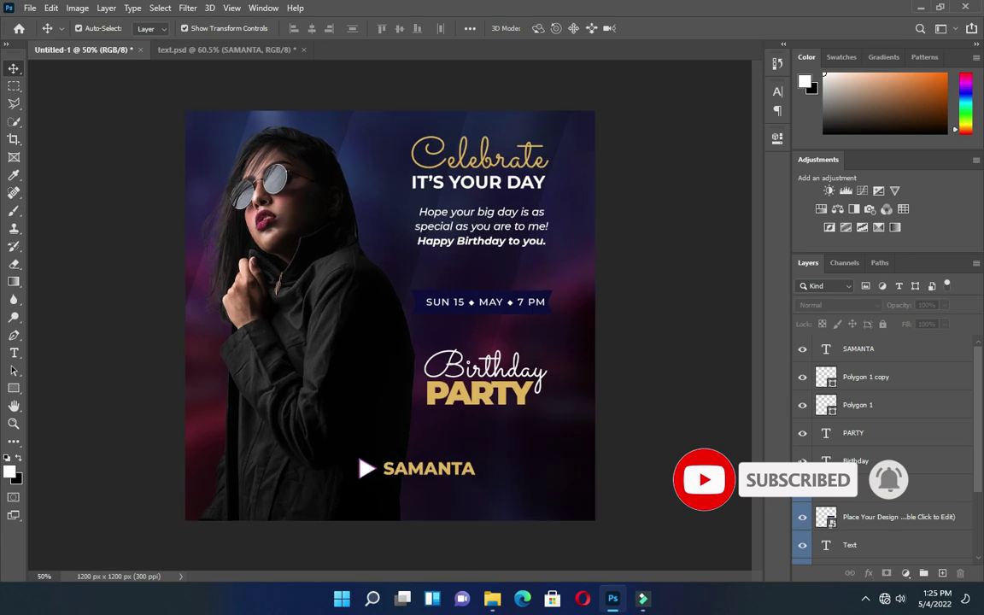
pyautogui.click(279, 325)
pyautogui.scroll(-1, 874, 524)
pyautogui.click(874, 476)
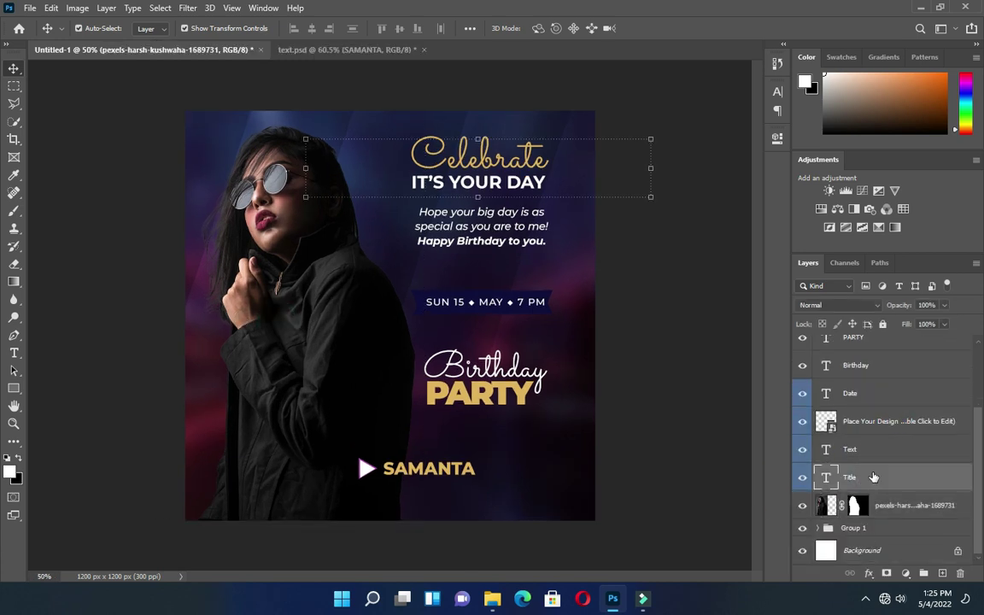
pyautogui.scroll(1, 871, 468)
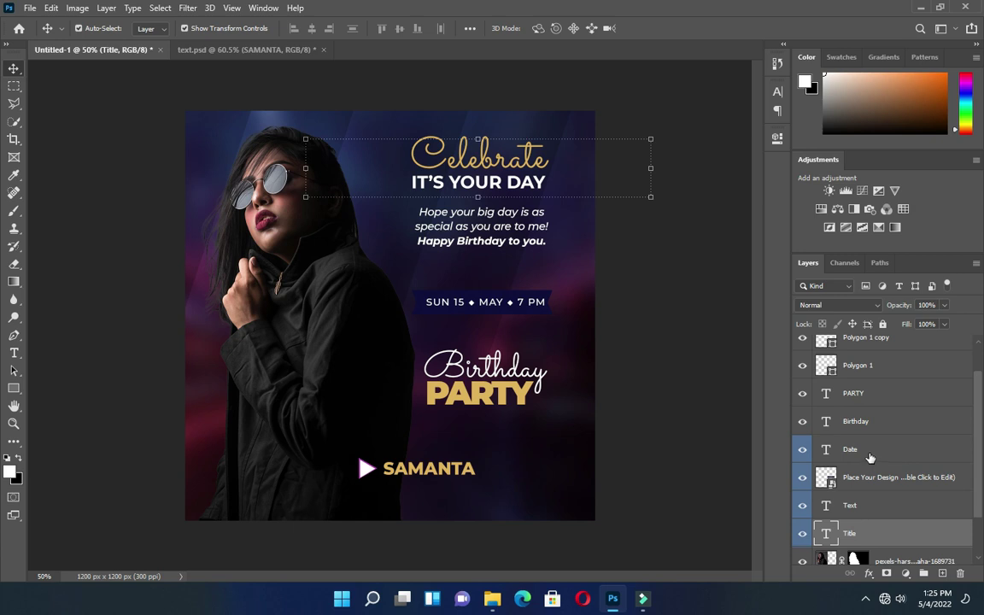
pyautogui.scroll(1, 869, 458)
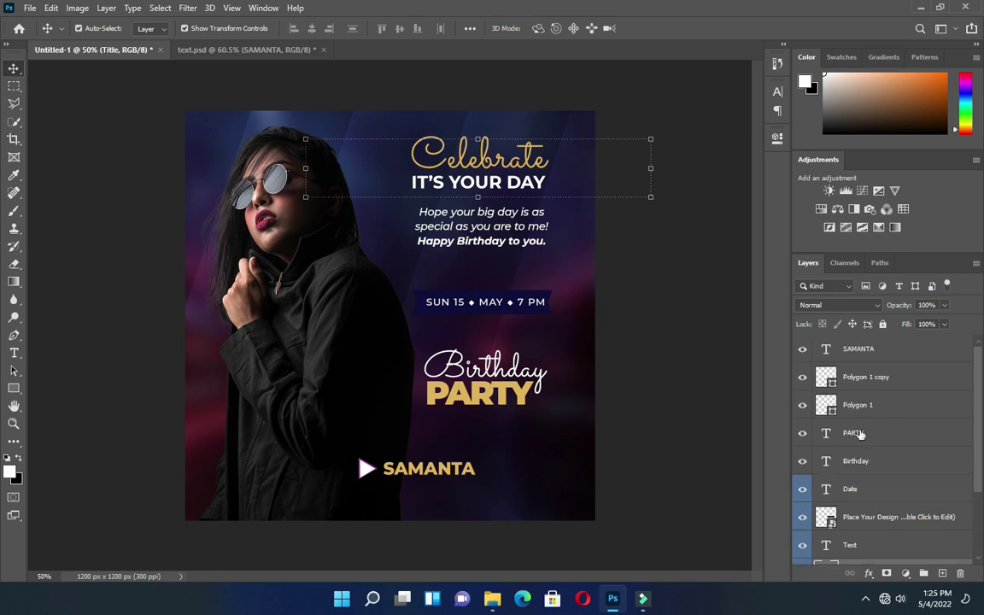
pyautogui.keyDown('shift'); pyautogui.click(859, 434); pyautogui.keyUp('shift')
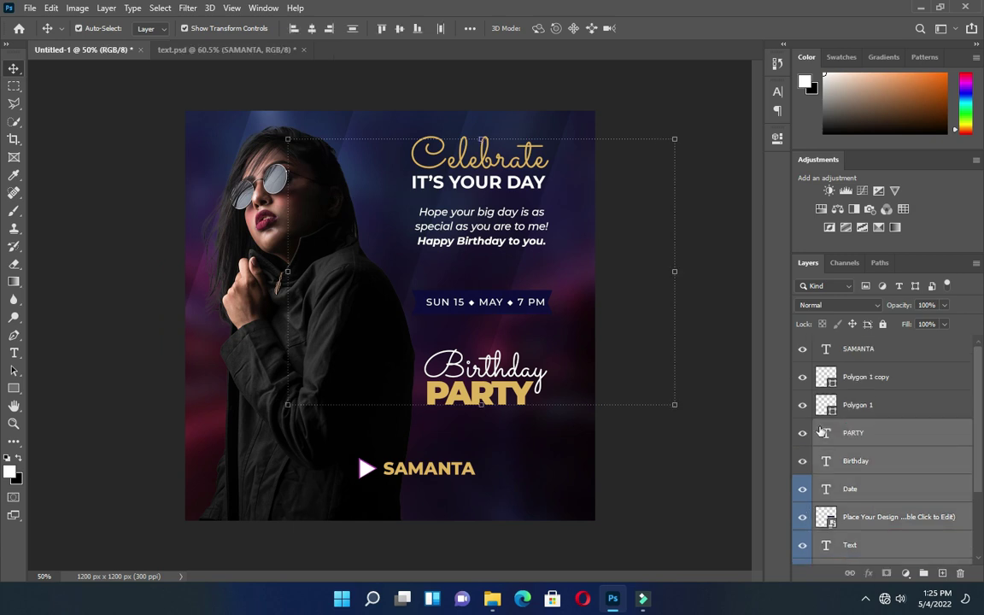
pyautogui.hotkey('ctrl', 'g')
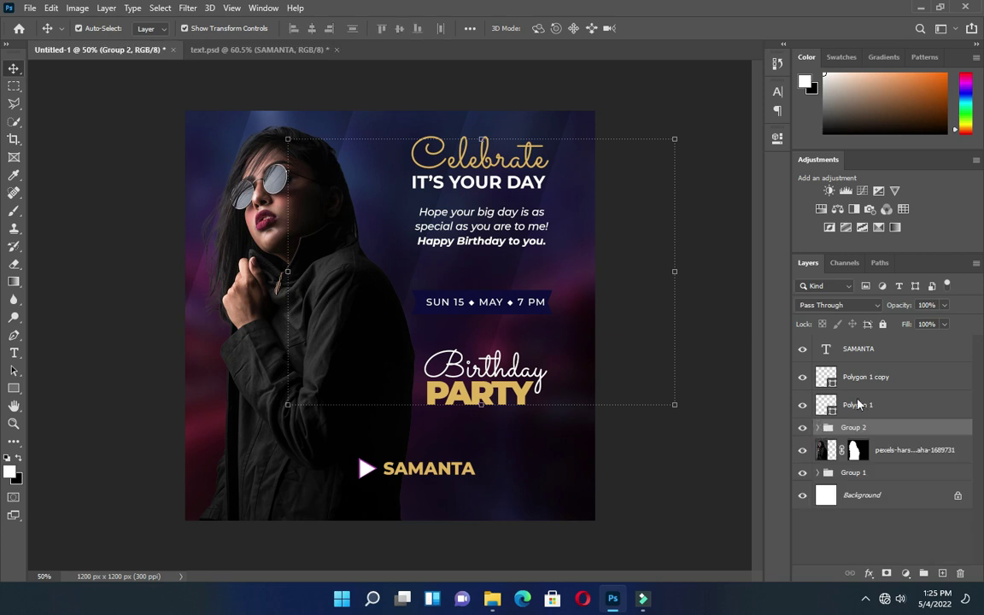
# Step: Group the name text with the Polygon 1 and Polygon 1 copy triangles
pyautogui.click(865, 405)
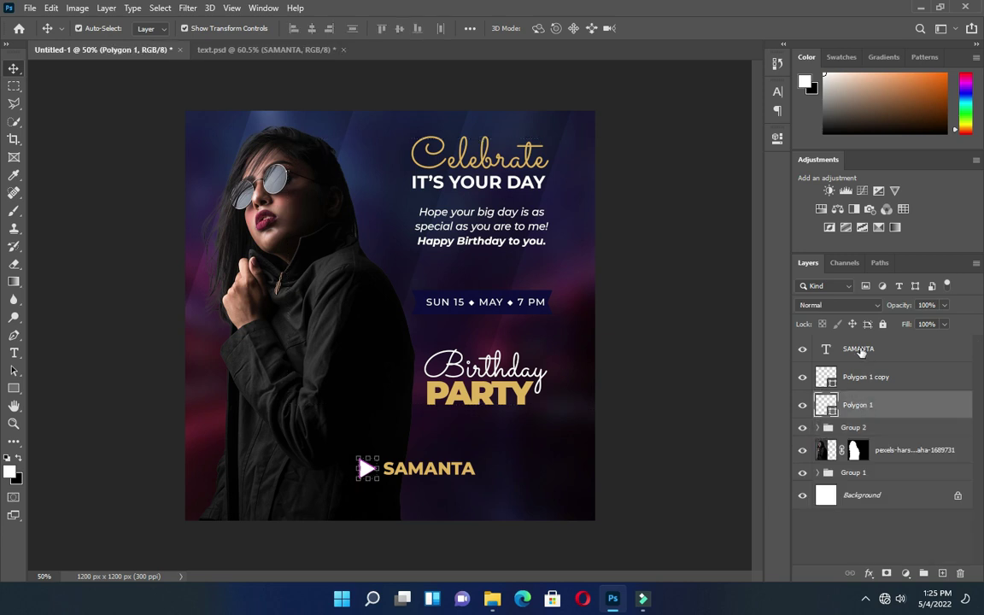
pyautogui.keyDown('shift'); pyautogui.click(860, 350); pyautogui.keyUp('shift')
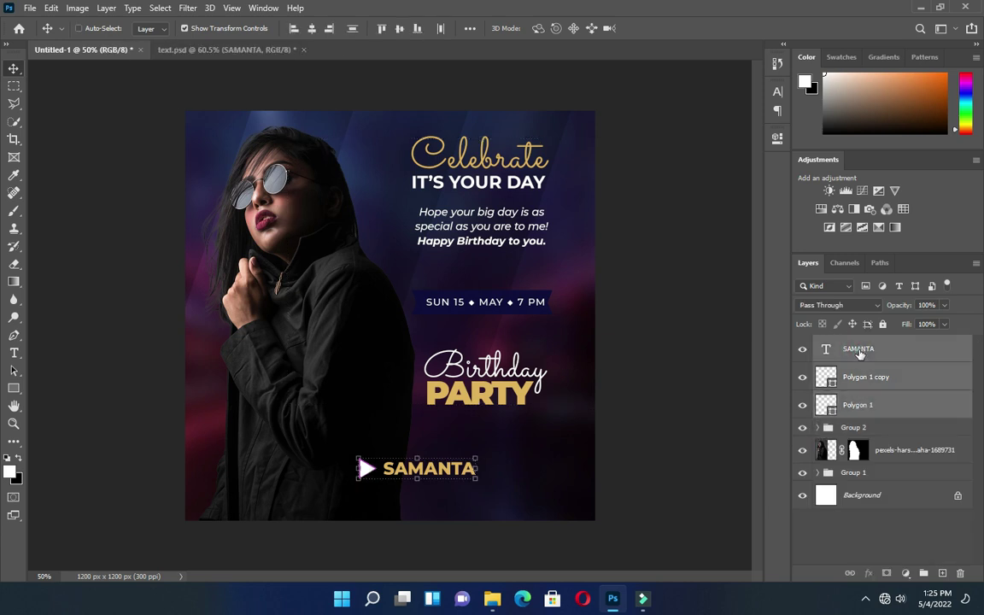
pyautogui.hotkey('ctrl', 'g')
# Step: Place the pngtree-neon-glowing-techno-lines image above the portrait layer, scaled down so its ring lies over the jacket
pyautogui.click(877, 386)
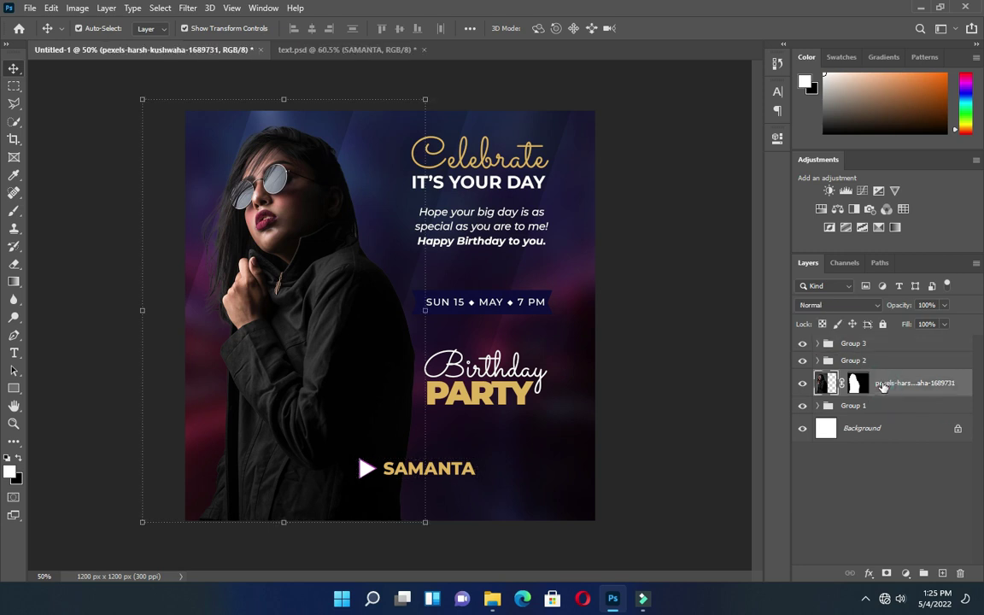
pyautogui.click(502, 597)
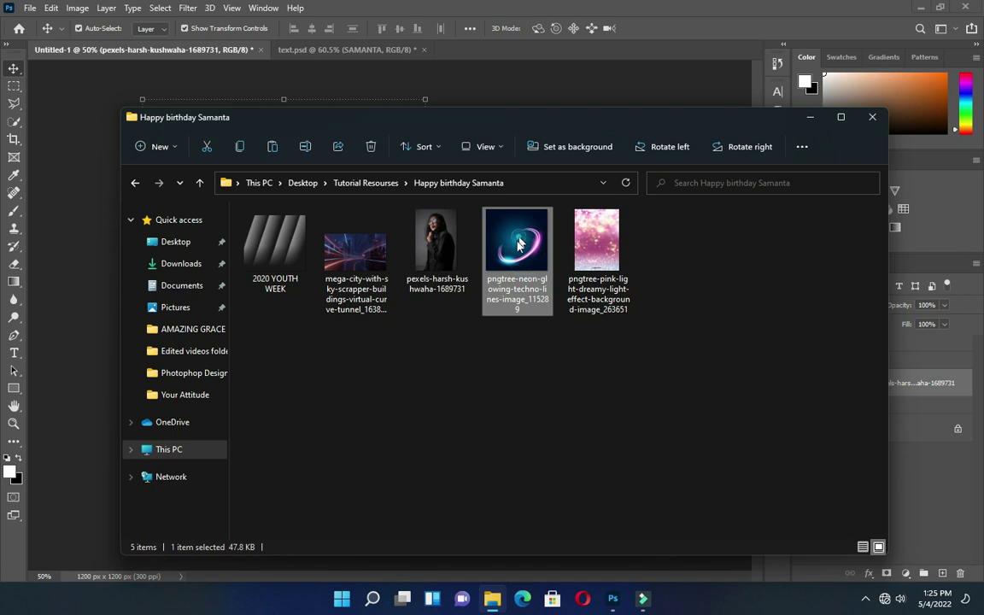
pyautogui.click(69, 341)
pyautogui.moveTo(261, 369); pyautogui.dragTo(298, 371)
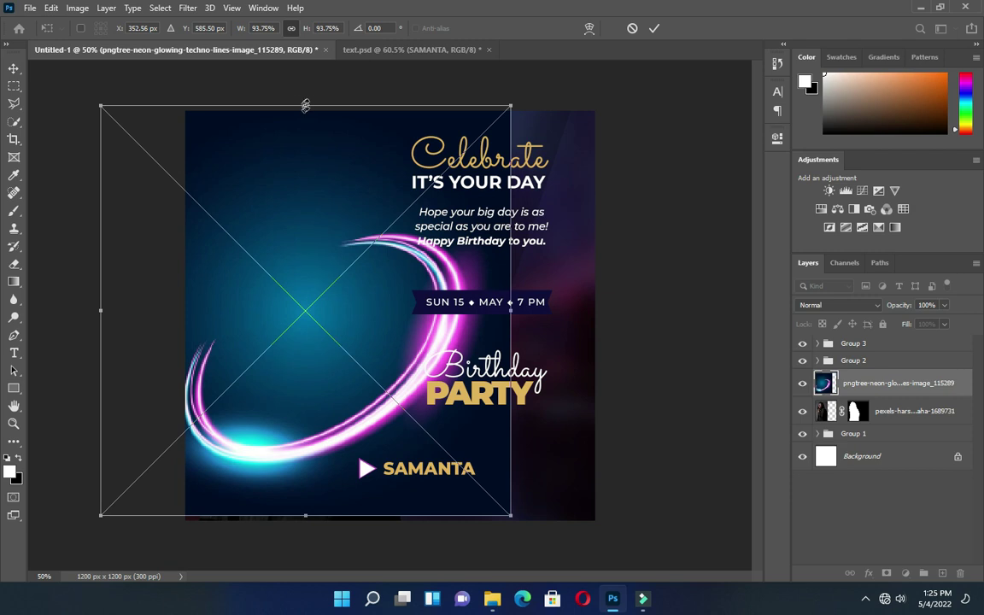
pyautogui.moveTo(305, 102); pyautogui.dragTo(305, 197)
pyautogui.moveTo(321, 354); pyautogui.dragTo(304, 327)
pyautogui.click(653, 29)
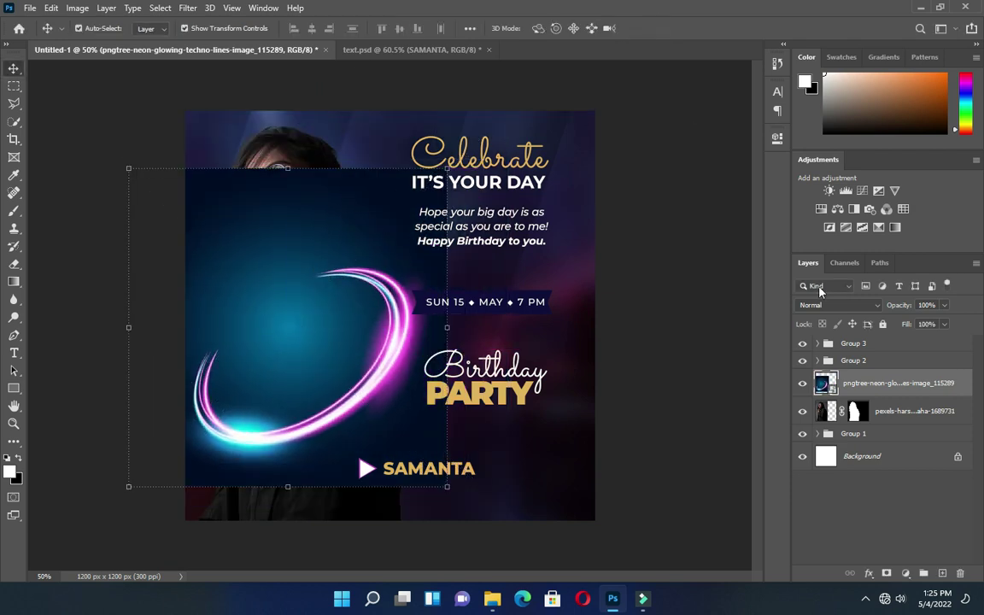
# Step: Set the neon image's blend mode to Screen and move its ring lower on the jacket, close to the Birthday text
pyautogui.click(840, 307)
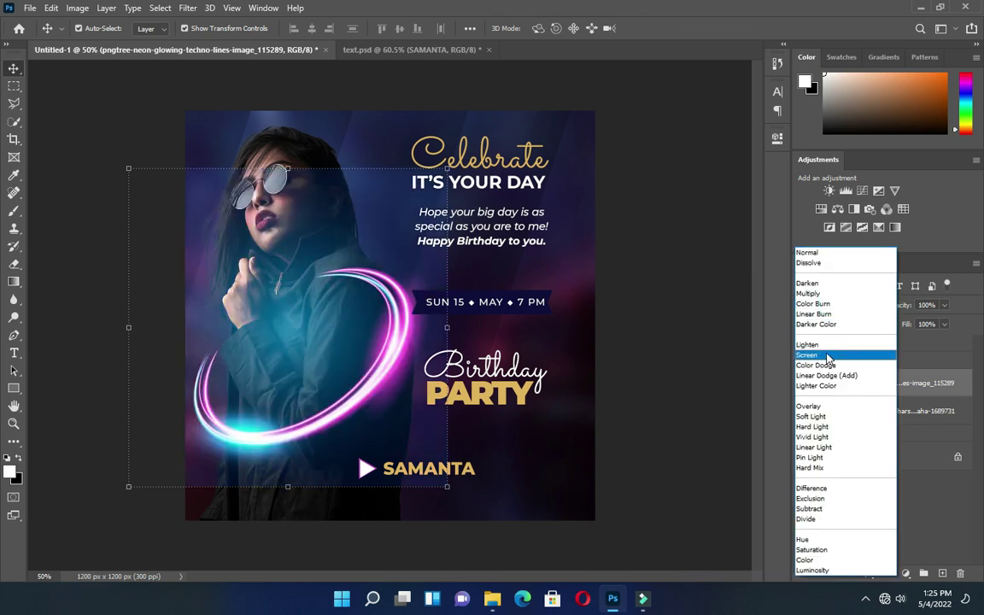
pyautogui.click(827, 355)
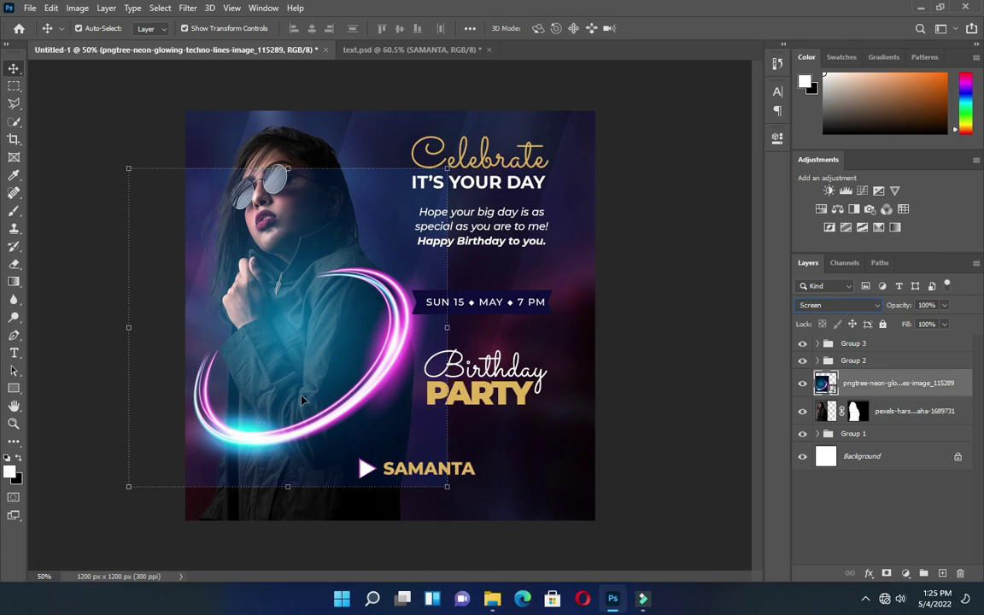
pyautogui.scroll(2, 281, 363)
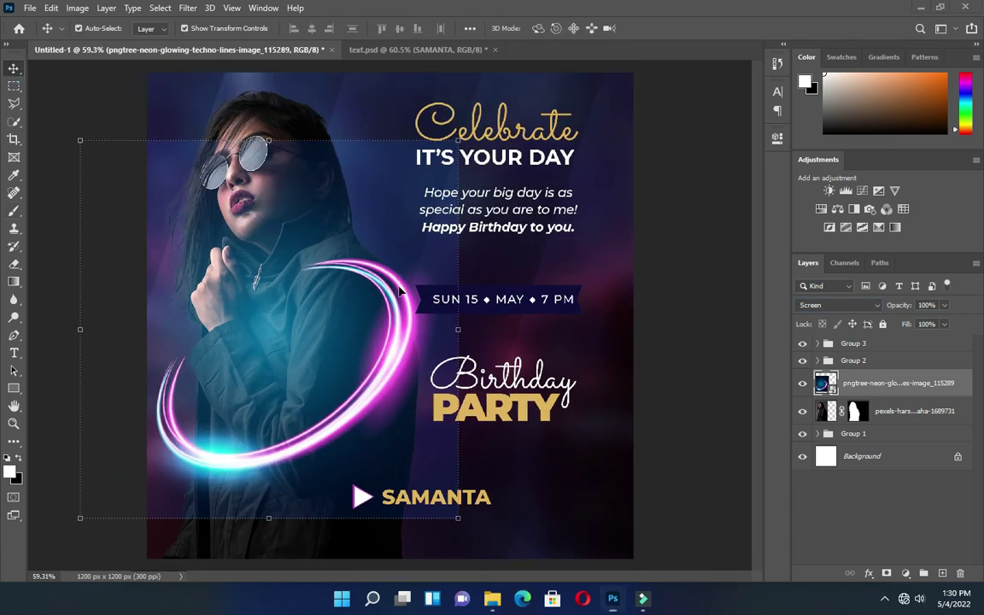
pyautogui.moveTo(394, 299); pyautogui.dragTo(417, 338)
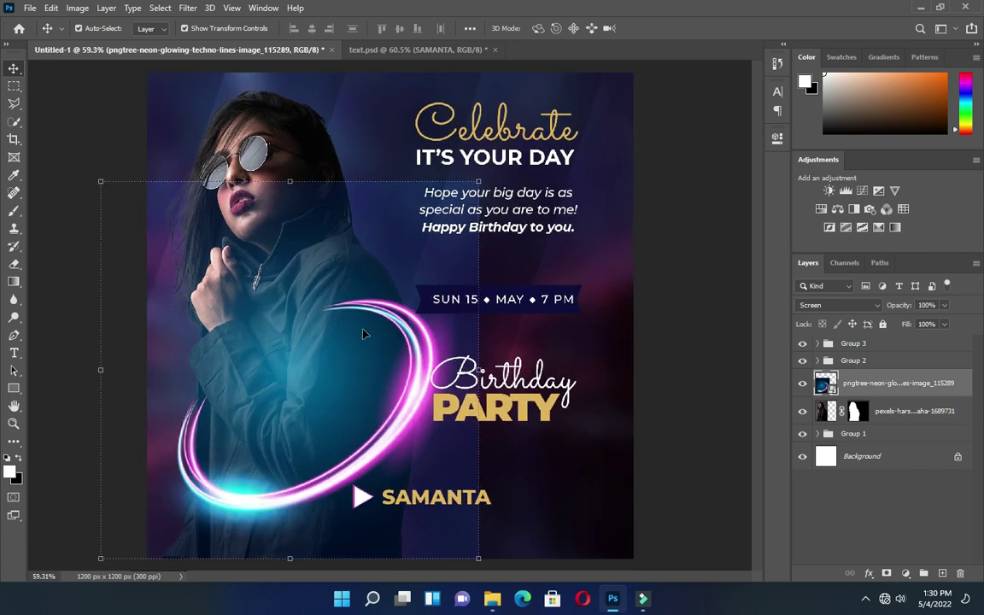
# Step: Convert the masked portrait layer to a smart object and rasterize the neon image layer
pyautogui.scroll(1, 392, 355)
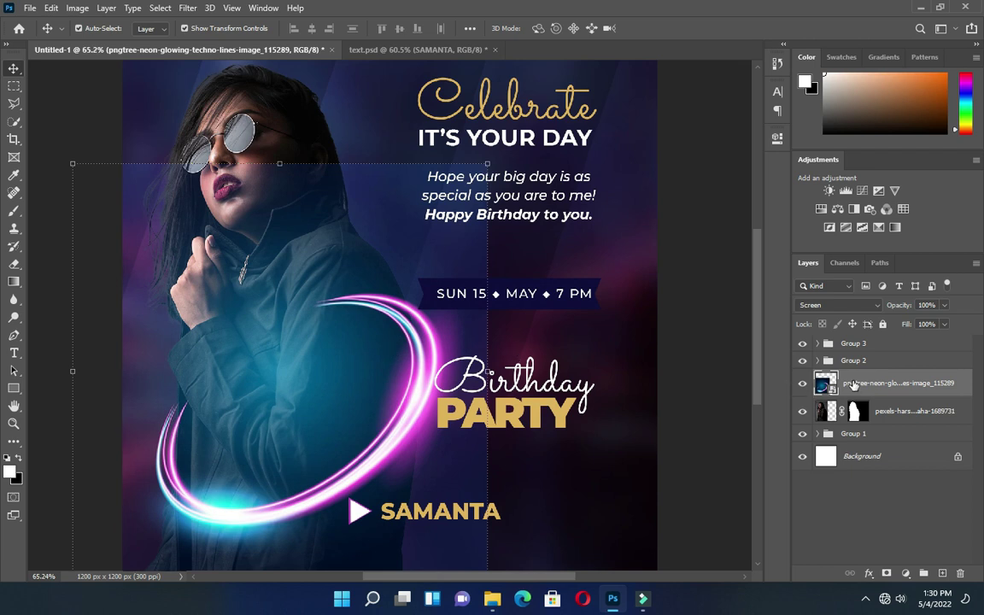
pyautogui.click(913, 414)
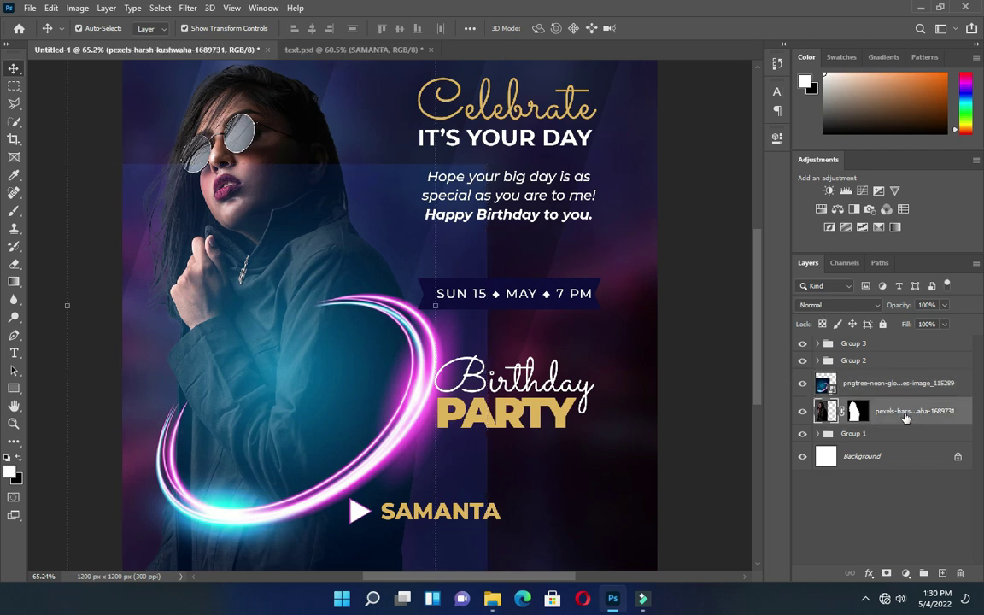
pyautogui.rightClick(899, 415)
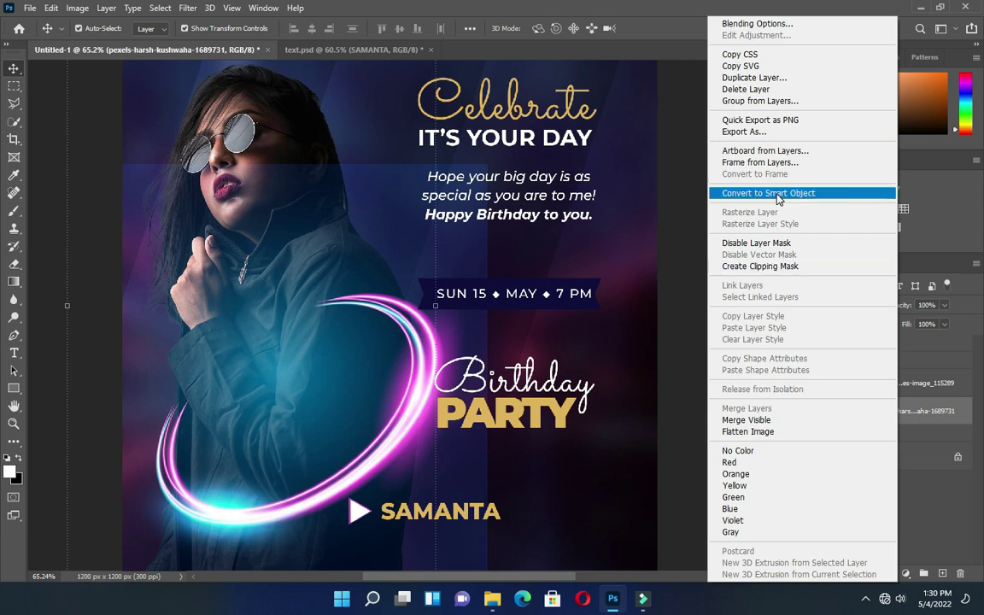
pyautogui.click(751, 192)
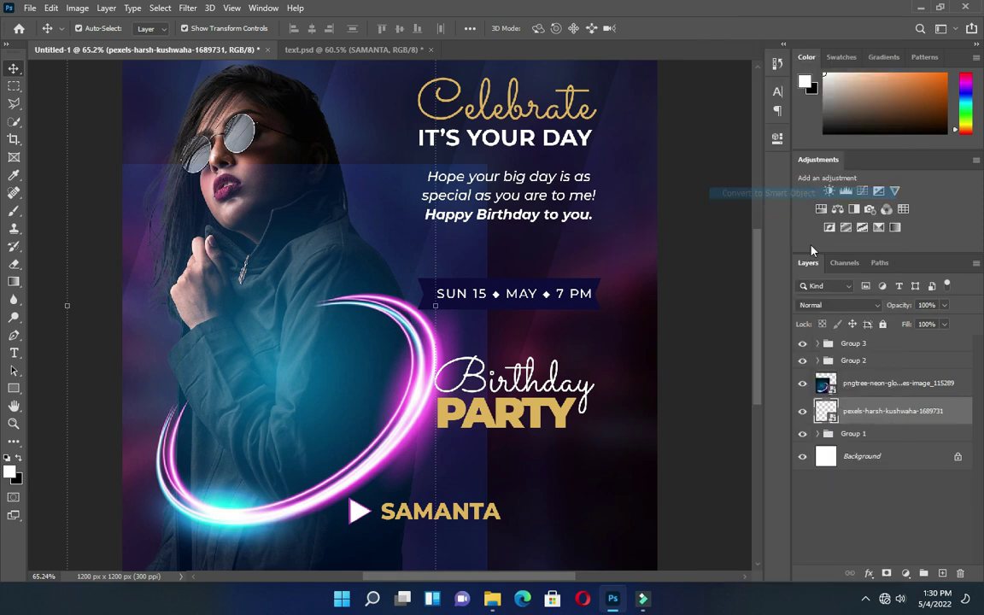
pyautogui.click(871, 385)
pyautogui.rightClick(871, 385)
pyautogui.click(742, 247)
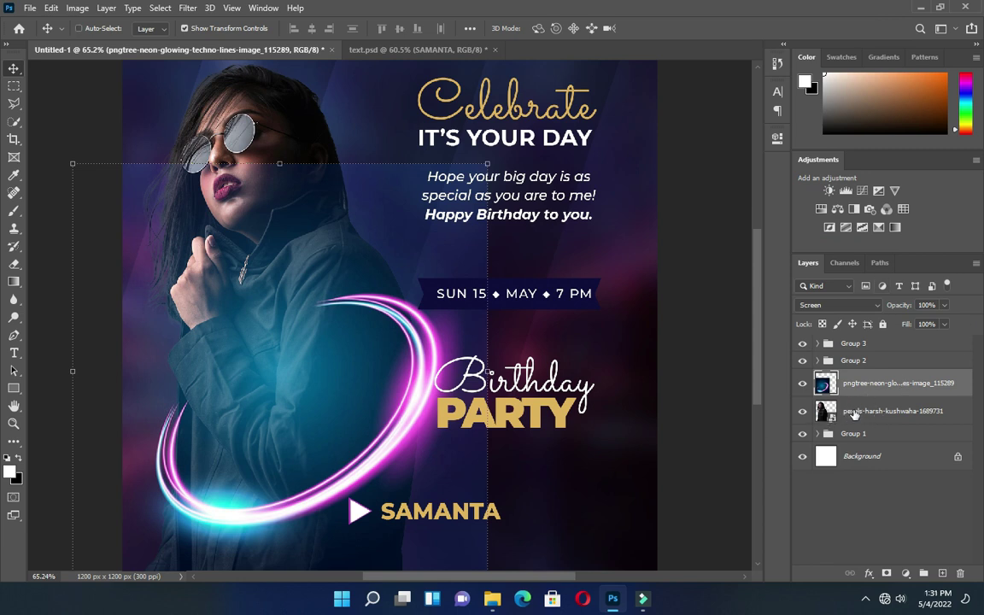
# Step: Load the portrait's outline as a selection and use it as a layer mask on the neon image
pyautogui.keyDown('ctrl'); pyautogui.click(825, 412); pyautogui.keyUp('ctrl')
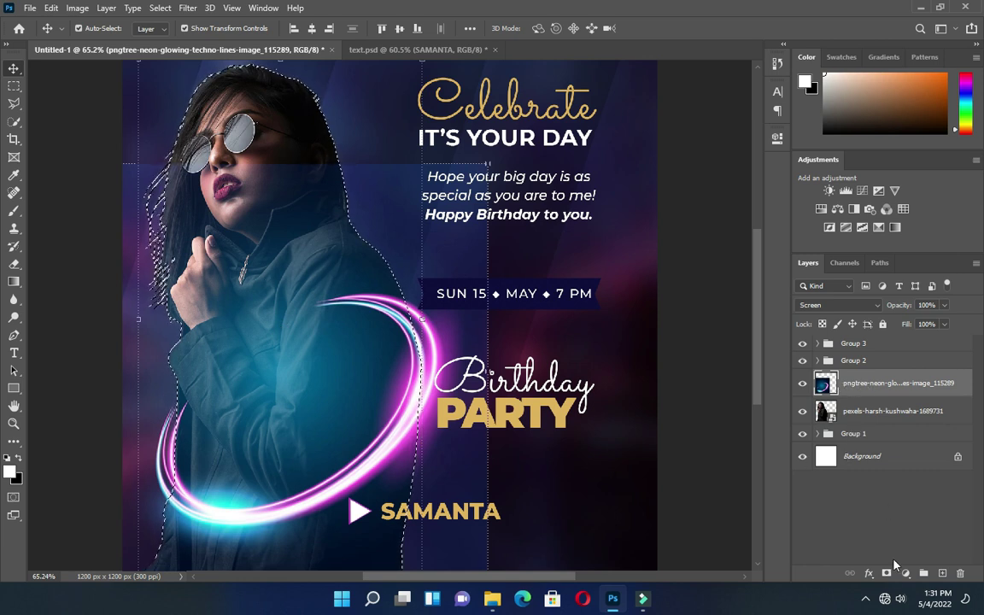
pyautogui.click(885, 572)
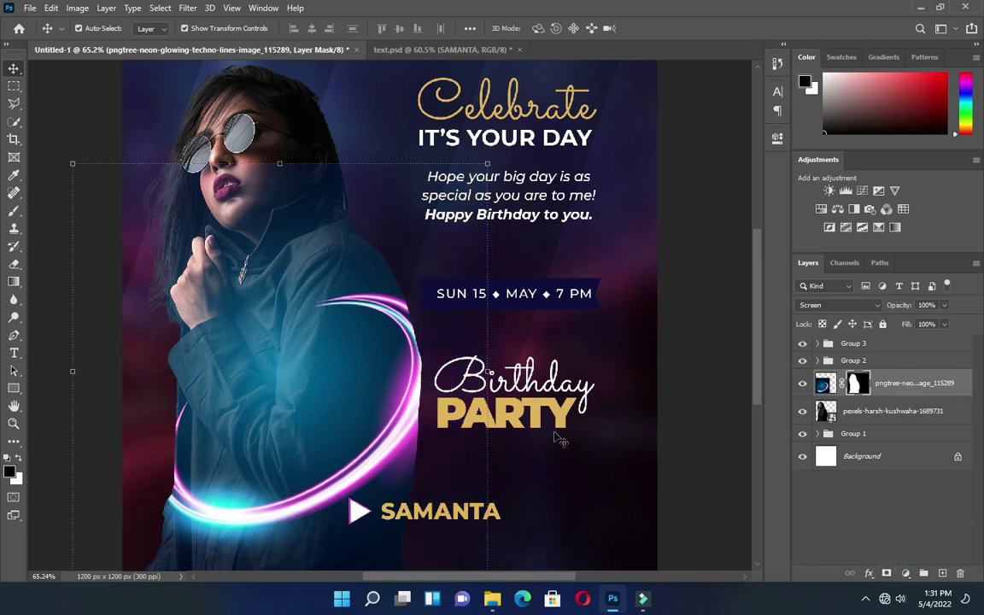
# Step: Paint black on the neon layer's mask with a 90 px brush to hide the ring's upper arc across the shoulder
pyautogui.scroll(2, 355, 328)
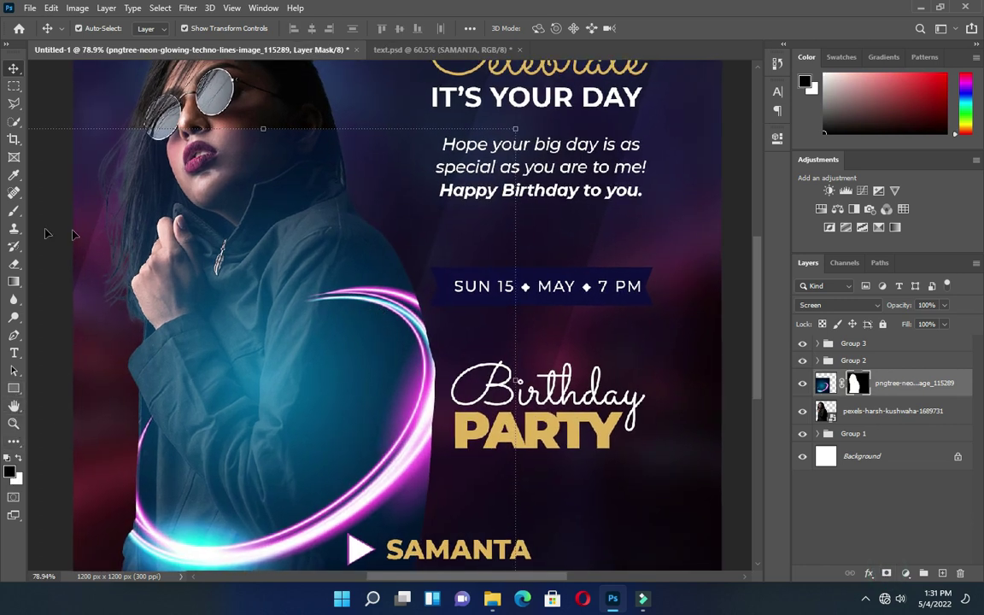
pyautogui.click(14, 212)
pyautogui.scroll(2, 325, 299)
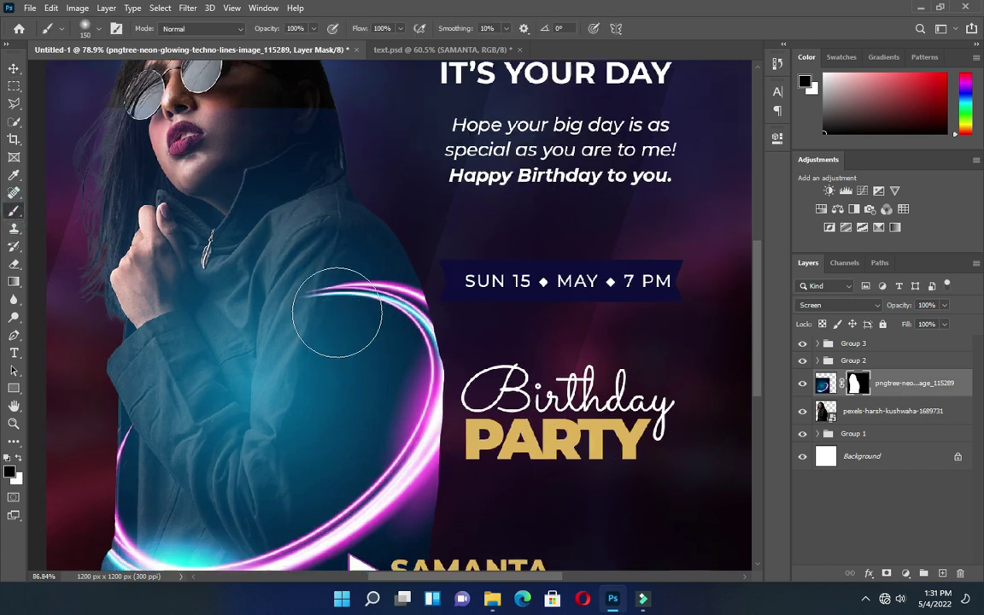
pyautogui.press('[')
pyautogui.press('[')
pyautogui.press('[')
pyautogui.moveTo(299, 282)
pyautogui.mouseDown()
pyautogui.moveTo(391, 278)
pyautogui.moveTo(417, 300)
pyautogui.moveTo(419, 288)
pyautogui.moveTo(422, 328)
pyautogui.moveTo(424, 318)
pyautogui.moveTo(439, 327)
pyautogui.moveTo(419, 285)
pyautogui.moveTo(431, 315)
pyautogui.moveTo(423, 287)
pyautogui.moveTo(428, 322)
pyautogui.moveTo(419, 335)
pyautogui.moveTo(428, 311)
pyautogui.moveTo(420, 298)
pyautogui.moveTo(431, 335)
pyautogui.moveTo(416, 326)
pyautogui.moveTo(444, 339)
pyautogui.moveTo(451, 313)
pyautogui.moveTo(415, 320)
pyautogui.moveTo(451, 322)
pyautogui.moveTo(355, 288)
pyautogui.moveTo(392, 268)
pyautogui.mouseUp()
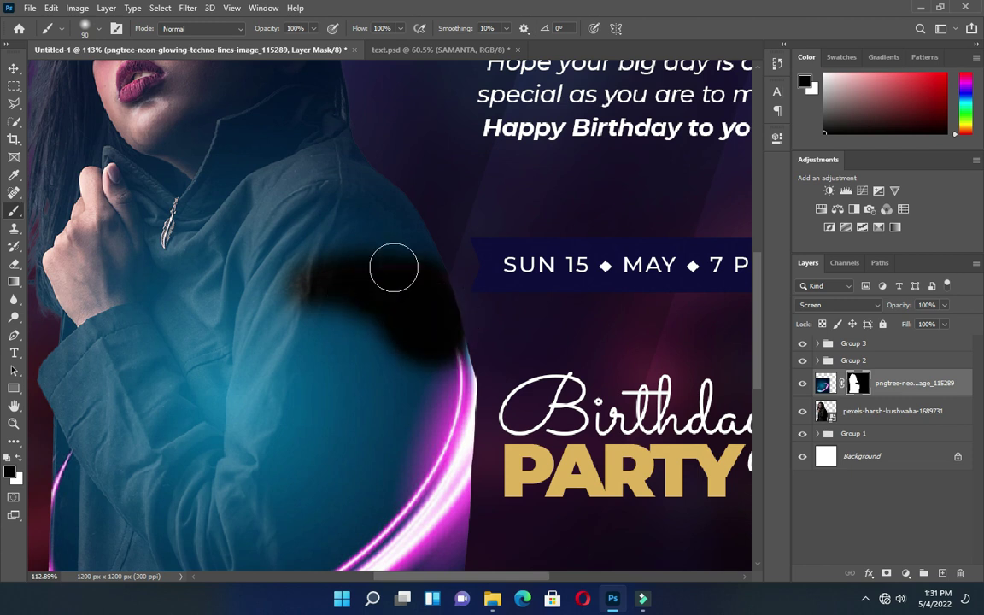
# Step: Paint black on the neon mask with the brush enlarged to 200 px to remove the blue haze from the face and jacket above the ring
pyautogui.scroll(-5, 392, 268)
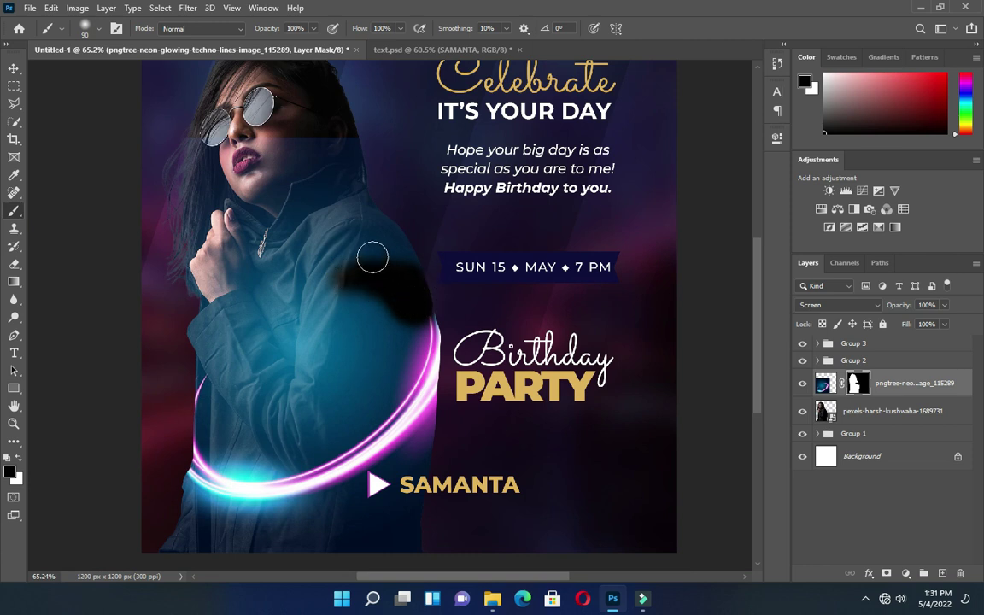
pyautogui.press(']')
pyautogui.press(']')
pyautogui.press(']')
pyautogui.press(']')
pyautogui.press(']')
pyautogui.moveTo(326, 198)
pyautogui.mouseDown()
pyautogui.moveTo(316, 137)
pyautogui.moveTo(257, 174)
pyautogui.moveTo(211, 135)
pyautogui.moveTo(169, 223)
pyautogui.moveTo(151, 292)
pyautogui.moveTo(182, 240)
pyautogui.moveTo(211, 278)
pyautogui.moveTo(202, 313)
pyautogui.moveTo(241, 402)
pyautogui.moveTo(285, 403)
pyautogui.moveTo(344, 303)
pyautogui.moveTo(289, 299)
pyautogui.moveTo(373, 285)
pyautogui.moveTo(361, 365)
pyautogui.moveTo(336, 380)
pyautogui.moveTo(394, 333)
pyautogui.moveTo(252, 244)
pyautogui.moveTo(248, 253)
pyautogui.moveTo(300, 209)
pyautogui.moveTo(367, 254)
pyautogui.moveTo(344, 204)
pyautogui.moveTo(380, 242)
pyautogui.moveTo(391, 235)
pyautogui.moveTo(388, 261)
pyautogui.moveTo(349, 308)
pyautogui.moveTo(362, 319)
pyautogui.moveTo(355, 370)
pyautogui.moveTo(335, 393)
pyautogui.moveTo(307, 396)
pyautogui.moveTo(228, 376)
pyautogui.moveTo(335, 321)
pyautogui.moveTo(293, 360)
pyautogui.moveTo(250, 424)
pyautogui.moveTo(228, 405)
pyautogui.mouseUp()
pyautogui.press(']')
pyautogui.press(']')
pyautogui.scroll(3, 228, 406)
pyautogui.click(230, 386)
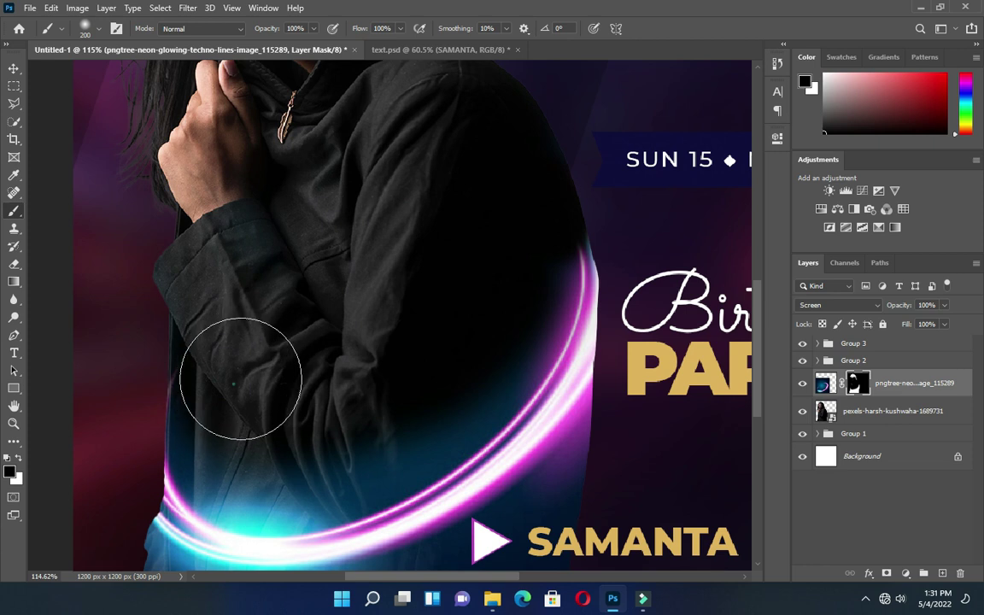
pyautogui.click(236, 387)
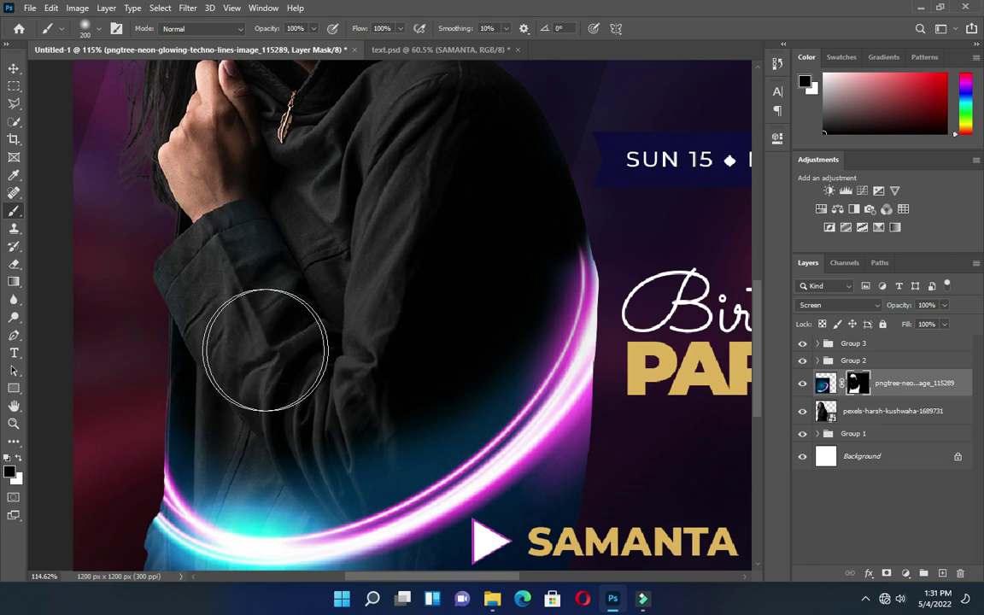
# Step: Paint white on the neon mask with a 150 px brush to reveal the ring's curve outside the elbow side of the jacket
pyautogui.click(19, 460)
pyautogui.scroll(-1, 274, 344)
pyautogui.scroll(-1, 144, 406)
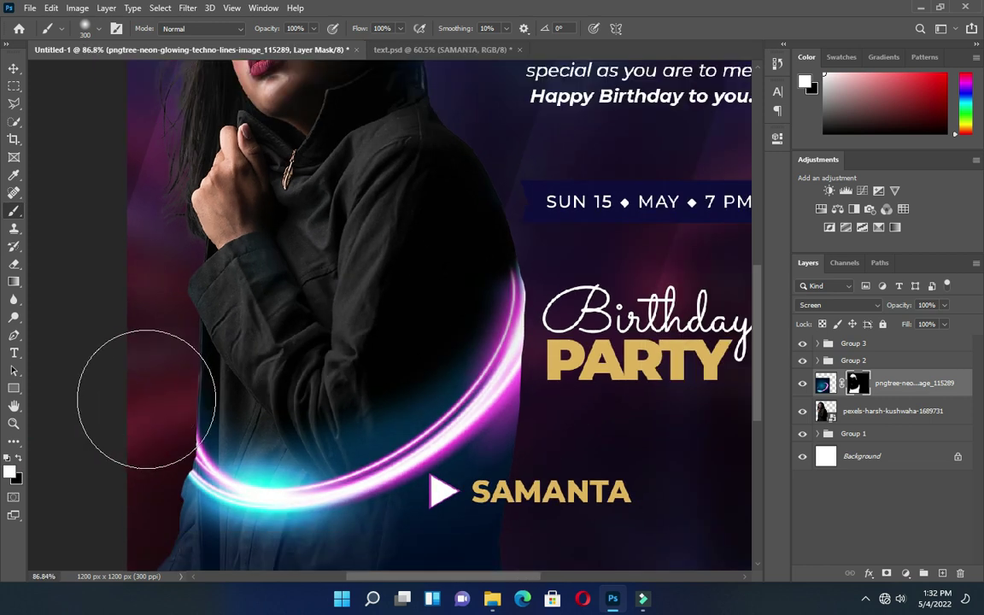
pyautogui.press('[')
pyautogui.press('[')
pyautogui.moveTo(168, 480)
pyautogui.mouseDown()
pyautogui.moveTo(138, 420)
pyautogui.moveTo(162, 458)
pyautogui.moveTo(144, 359)
pyautogui.moveTo(153, 389)
pyautogui.moveTo(159, 367)
pyautogui.moveTo(163, 375)
pyautogui.moveTo(152, 436)
pyautogui.moveTo(164, 489)
pyautogui.moveTo(265, 378)
pyautogui.mouseUp()
pyautogui.scroll(1, 266, 378)
# Step: Dab black on the neon mask over the lower sleeve to clean up the glow inside the ring
pyautogui.press('x')
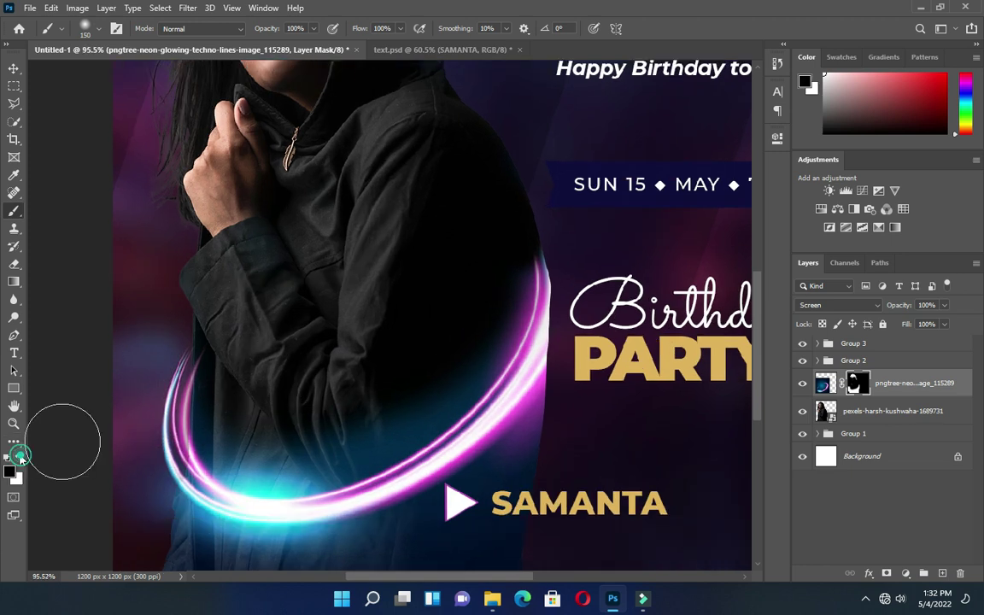
pyautogui.click(237, 362)
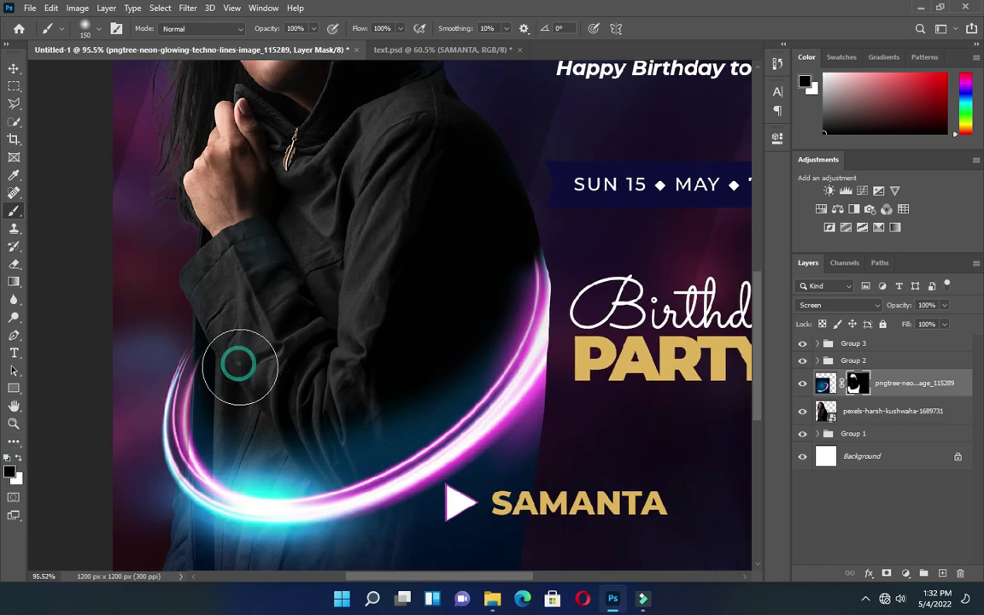
pyautogui.click(237, 372)
pyautogui.click(231, 375)
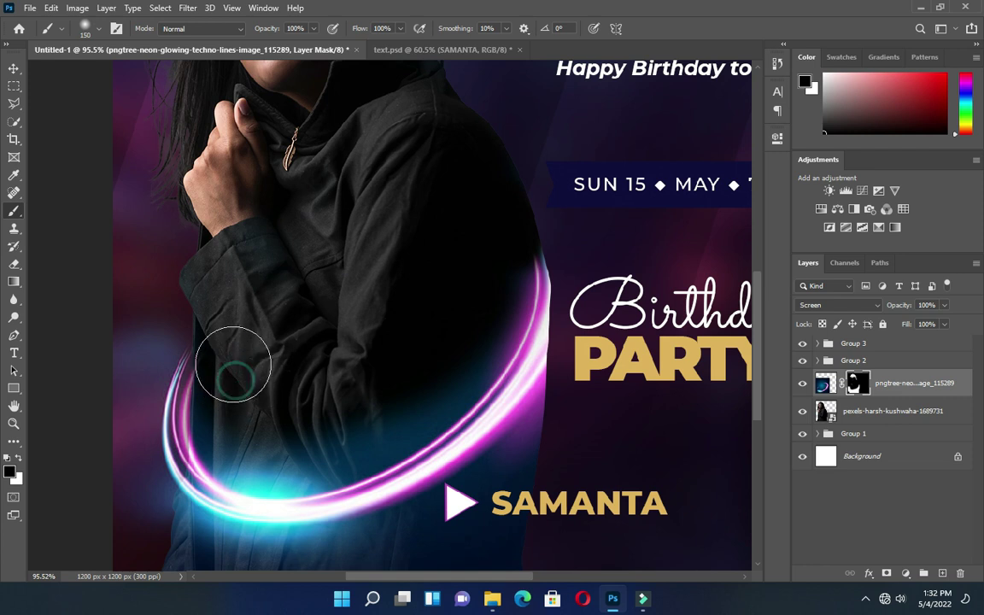
pyautogui.click(230, 373)
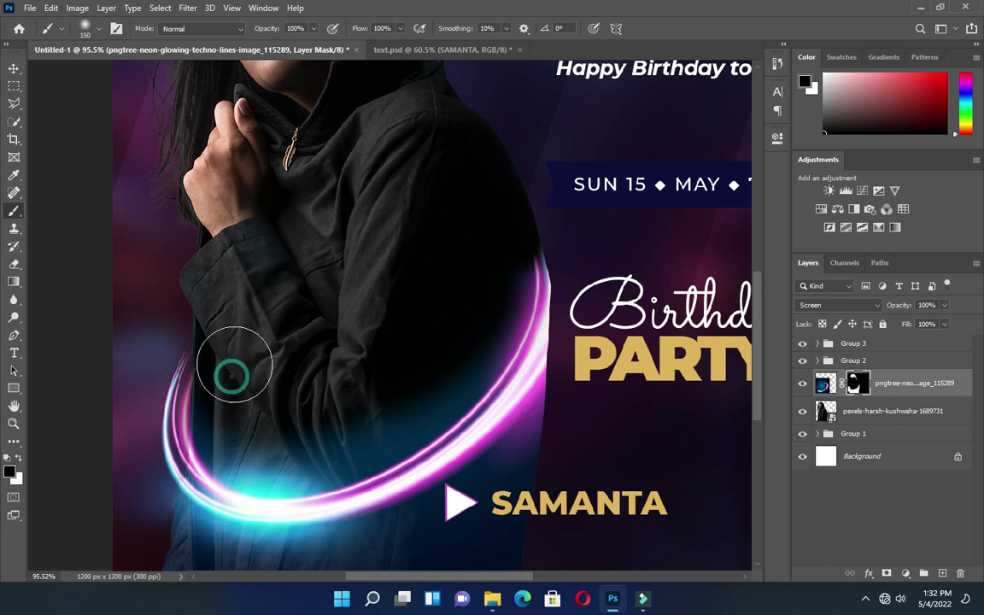
# Step: Paint white on the neon mask beside the Birthday text to extend the ring past the jacket's back edge up to the date ribbon
pyautogui.click(19, 461)
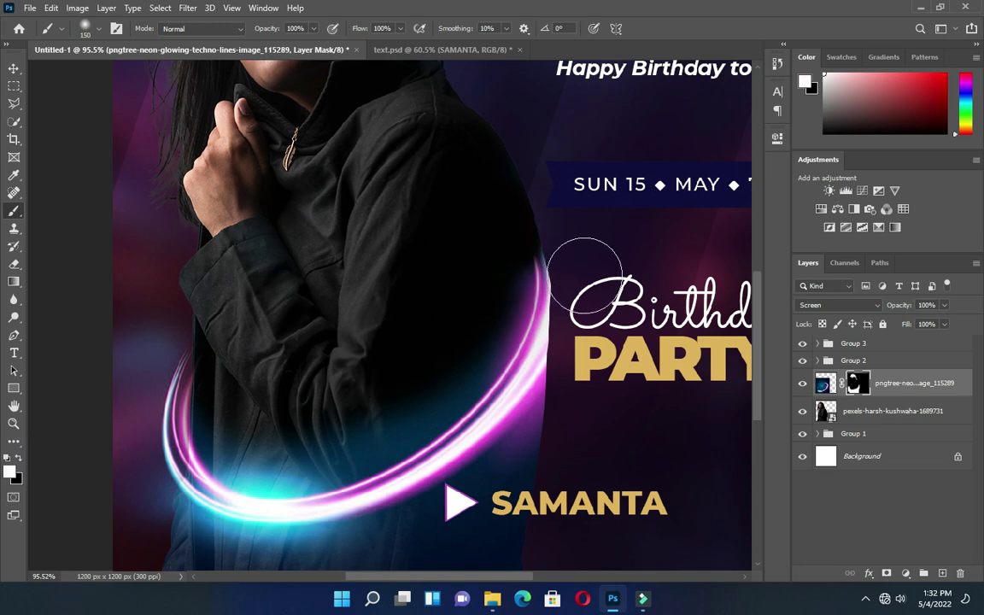
pyautogui.moveTo(536, 275)
pyautogui.mouseDown()
pyautogui.moveTo(581, 337)
pyautogui.moveTo(567, 373)
pyautogui.mouseUp()
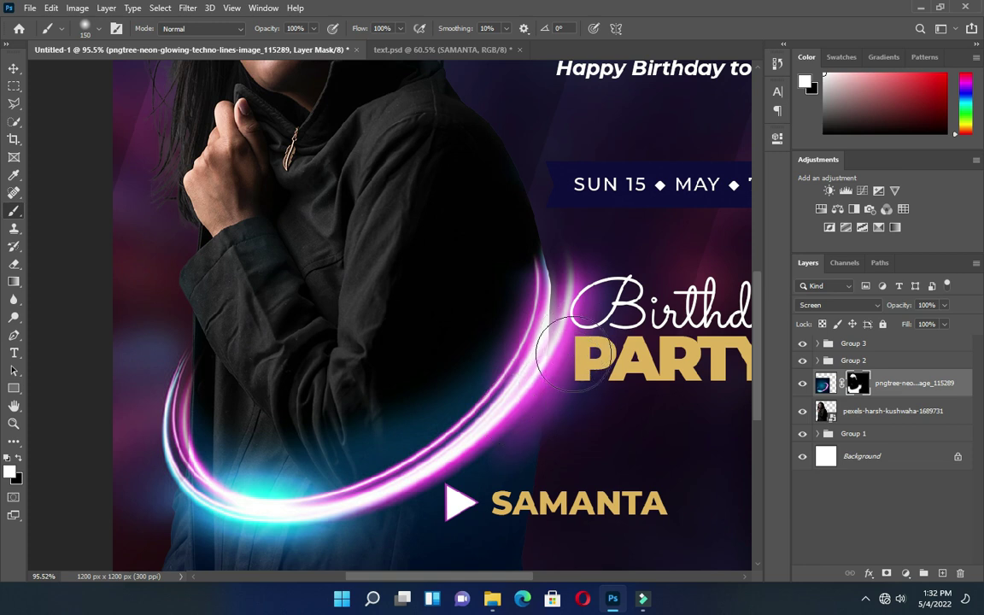
pyautogui.moveTo(589, 265)
pyautogui.mouseDown()
pyautogui.moveTo(581, 186)
pyautogui.moveTo(575, 197)
pyautogui.moveTo(593, 184)
pyautogui.moveTo(576, 179)
pyautogui.mouseUp()
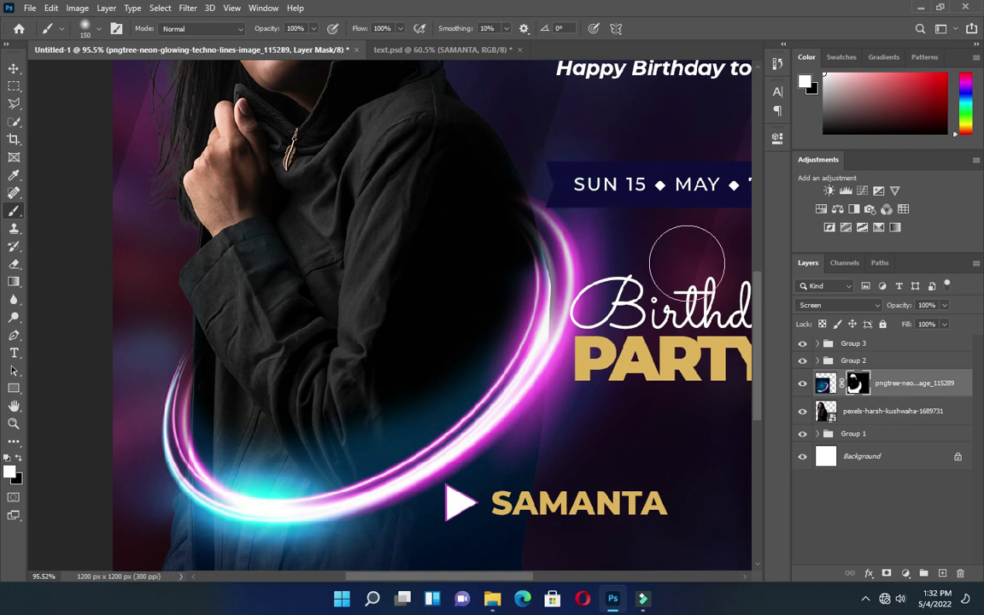
# Step: Examine the masked neon ring around the portrait up close and in the whole flyer
pyautogui.click(19, 458)
pyautogui.scroll(-2, 458, 163)
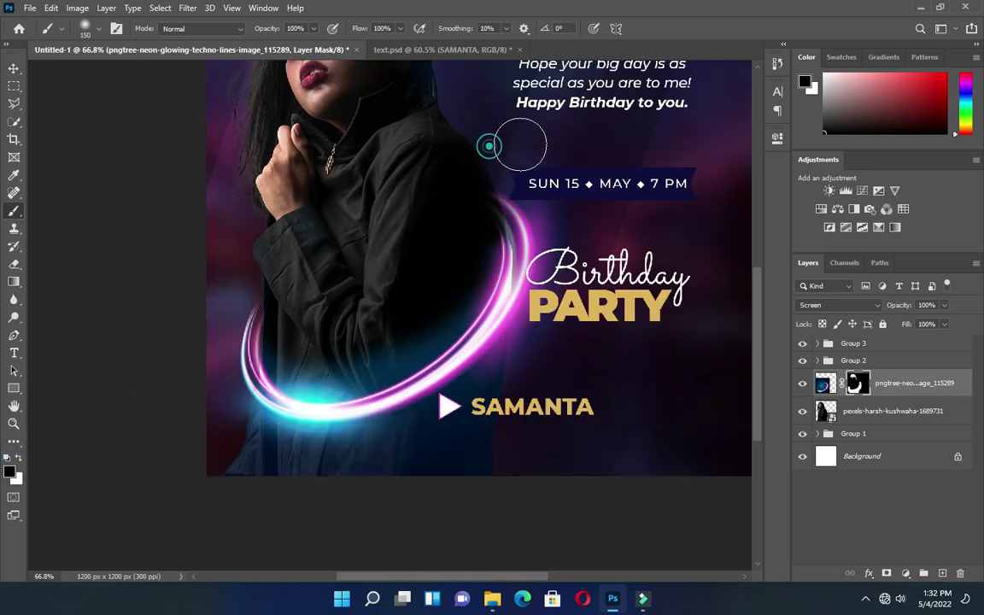
pyautogui.scroll(2, 311, 179)
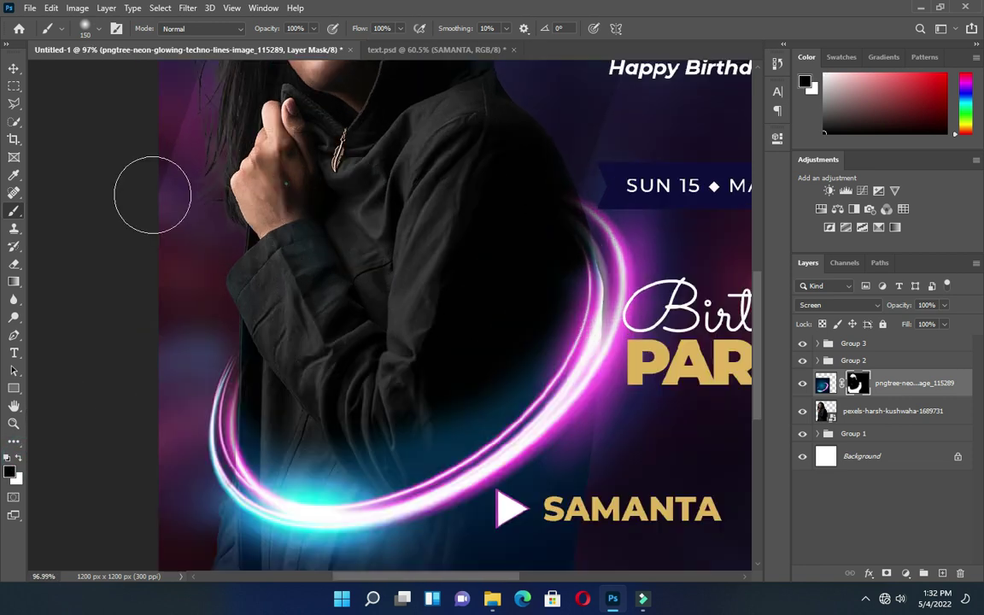
pyautogui.scroll(-3, 339, 154)
pyautogui.scroll(1, 322, 235)
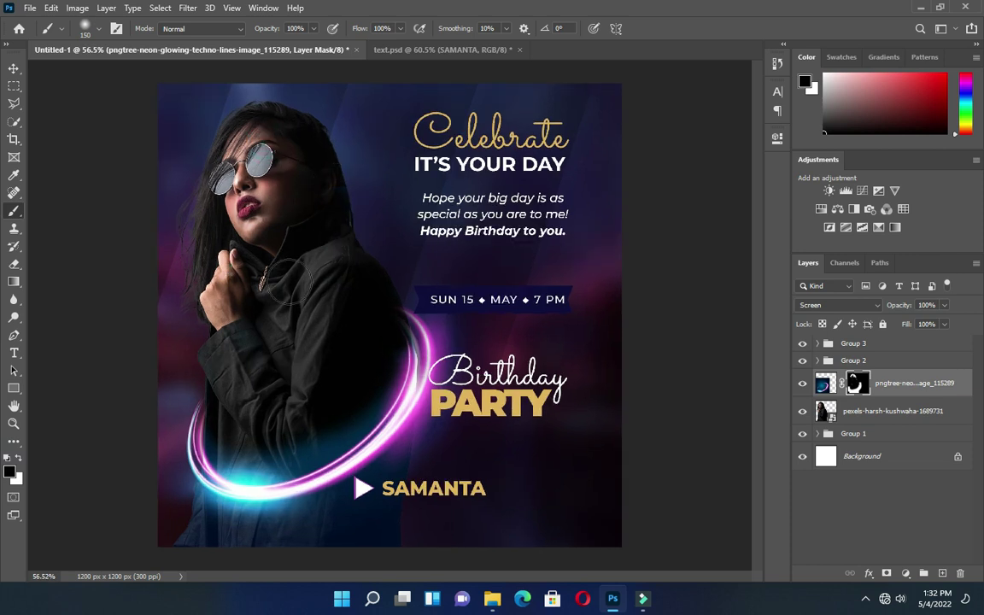
pyautogui.scroll(-2, 391, 319)
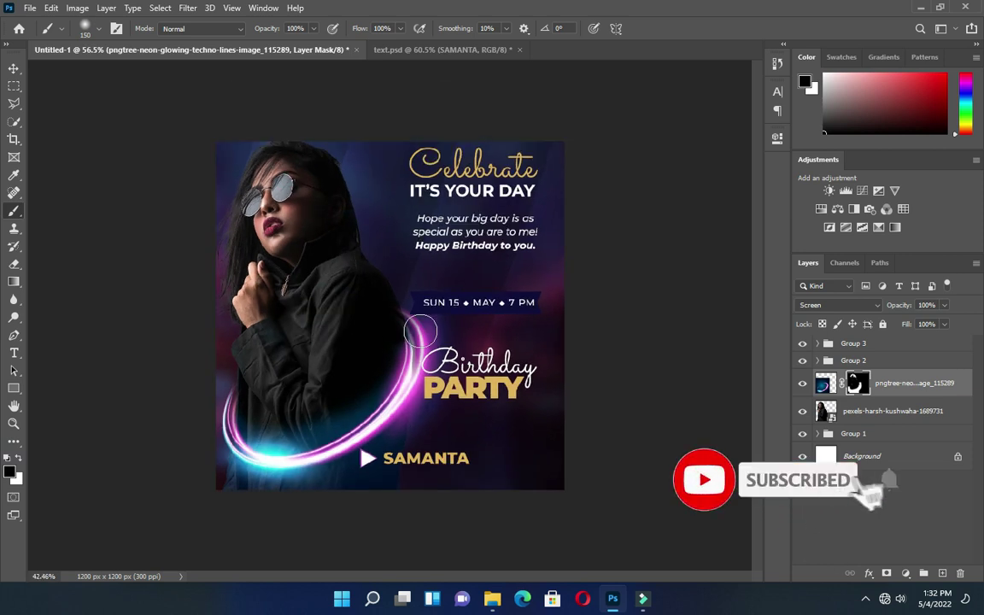
pyautogui.scroll(1, 311, 353)
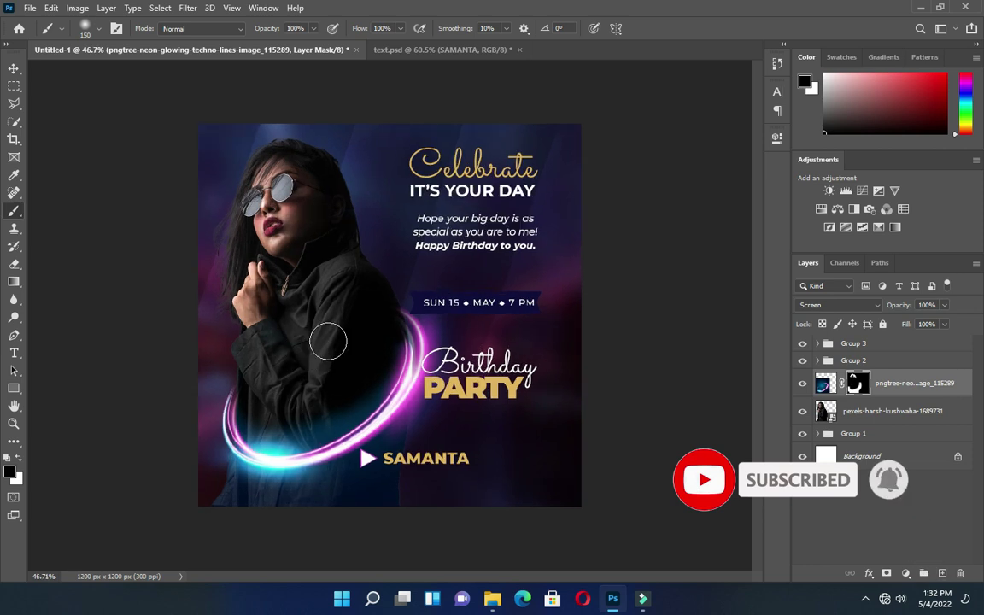
pyautogui.click(14, 68)
pyautogui.click(59, 147)
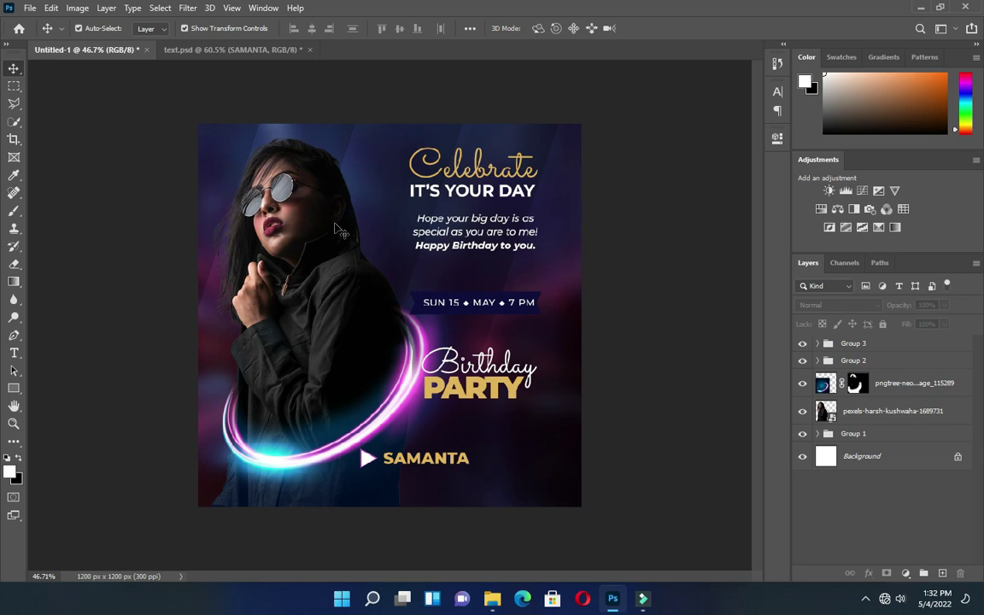
pyautogui.scroll(1, 600, 316)
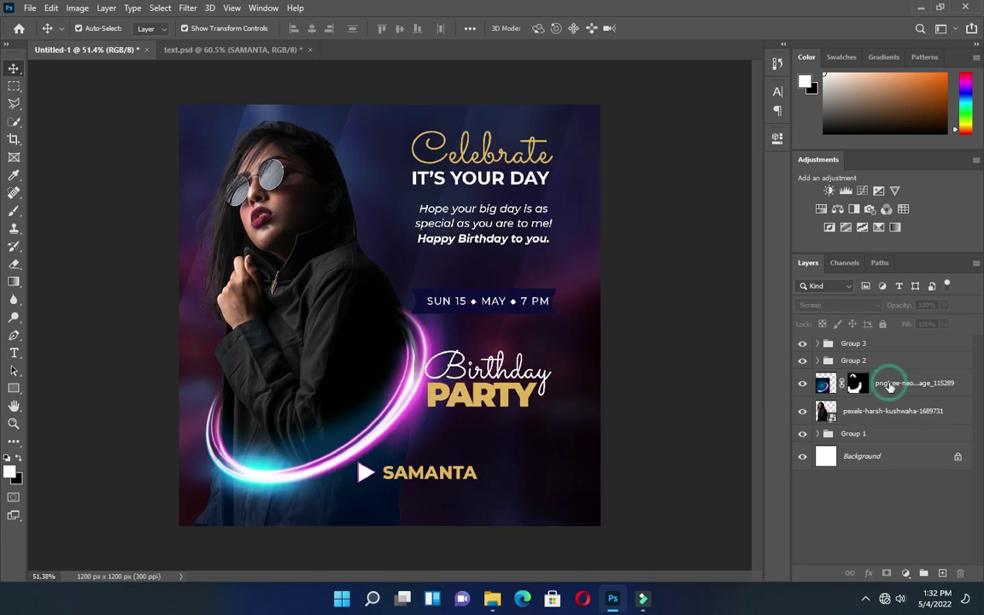
# Step: Move Group 3 below Group 2 and combine it with the neon and portrait layers into a new group
pyautogui.click(889, 386)
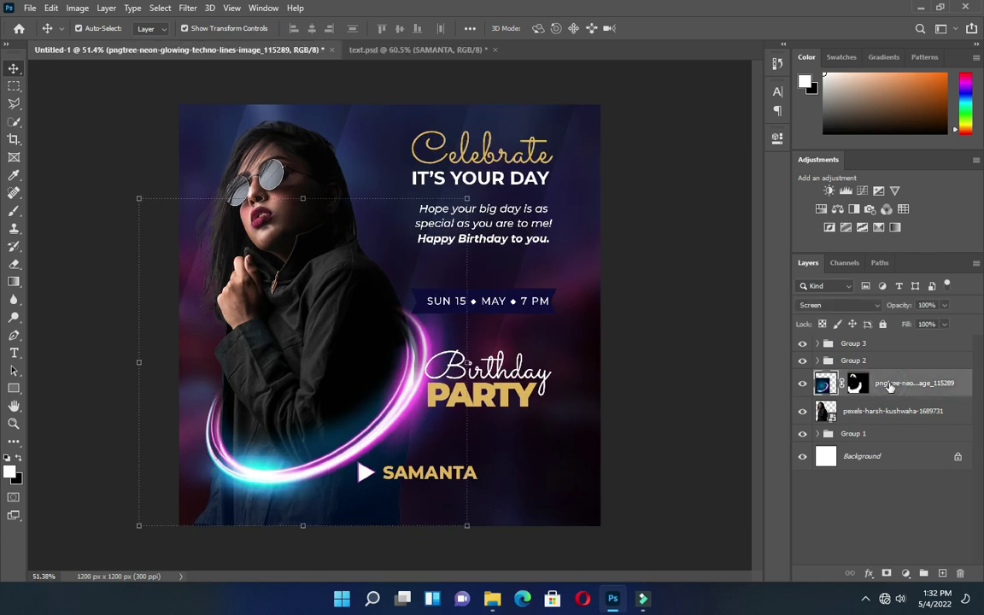
pyautogui.click(872, 344)
pyautogui.click(871, 344)
pyautogui.moveTo(870, 361); pyautogui.dragTo(873, 377)
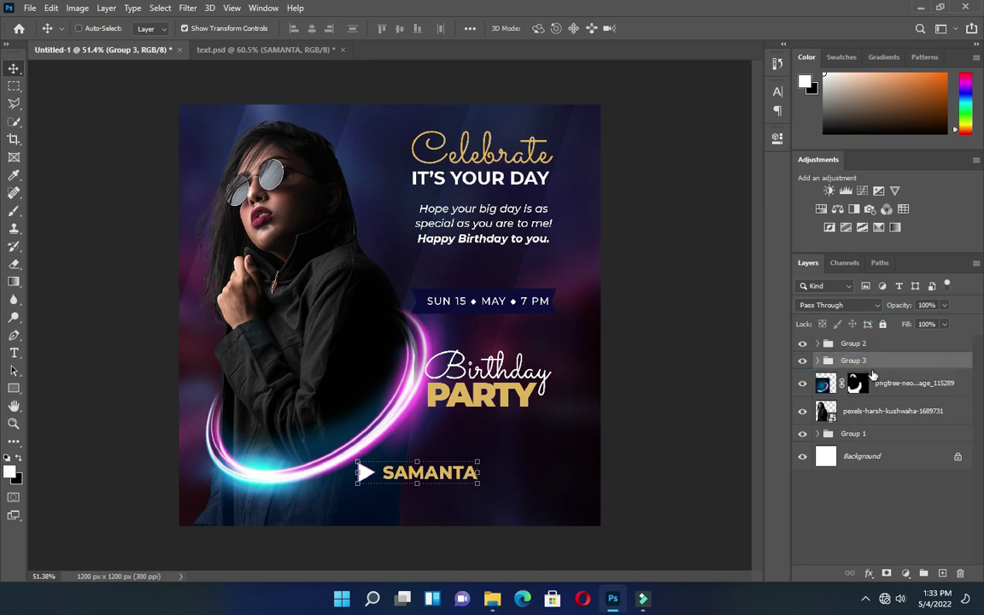
pyautogui.hotkey('ctrl', 'z')
pyautogui.moveTo(879, 345); pyautogui.dragTo(876, 377)
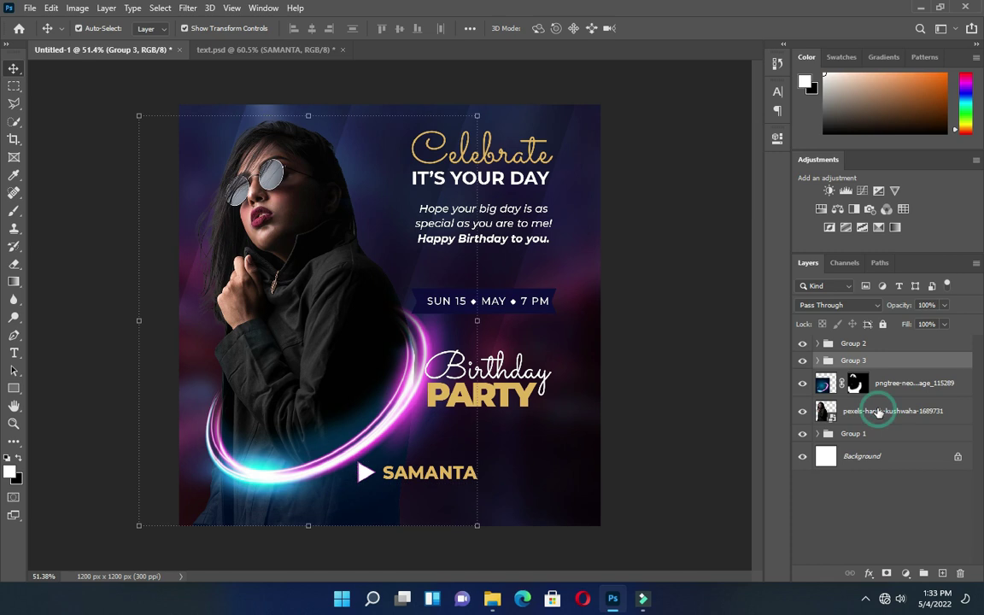
pyautogui.keyDown('ctrl'); pyautogui.click(880, 412); pyautogui.keyUp('ctrl')
pyautogui.click(923, 574)
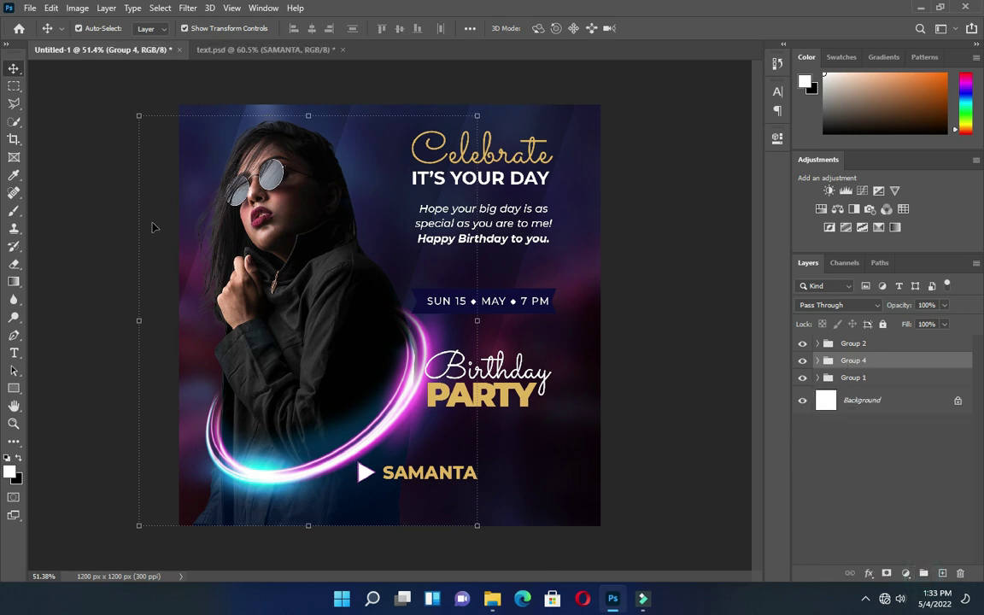
pyautogui.click(156, 275)
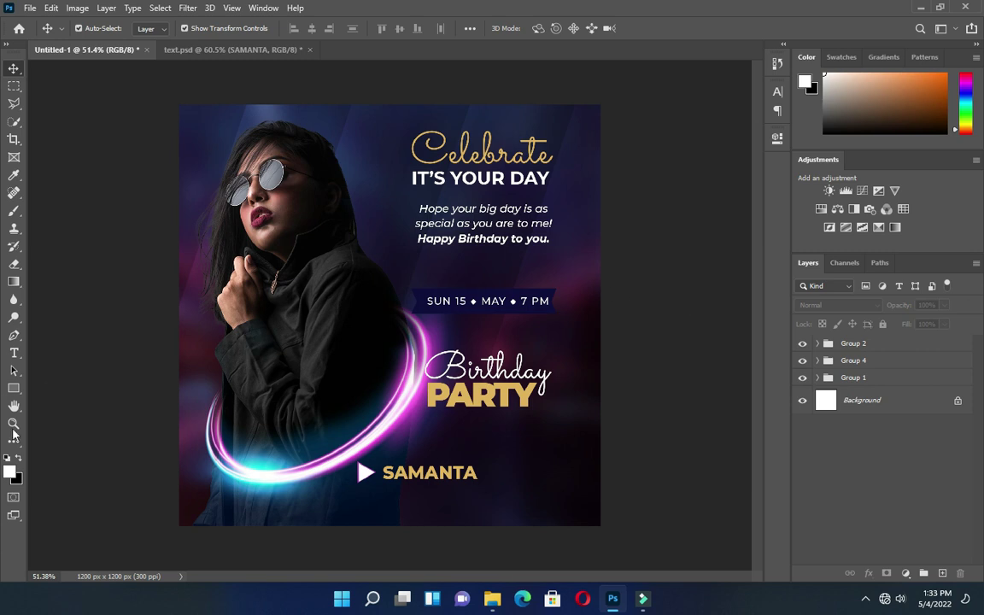
# Step: Draw a black rectangle without stroke, about 1112 by 1131 px, leaving a narrow margin inside the flyer's edges
pyautogui.click(13, 388)
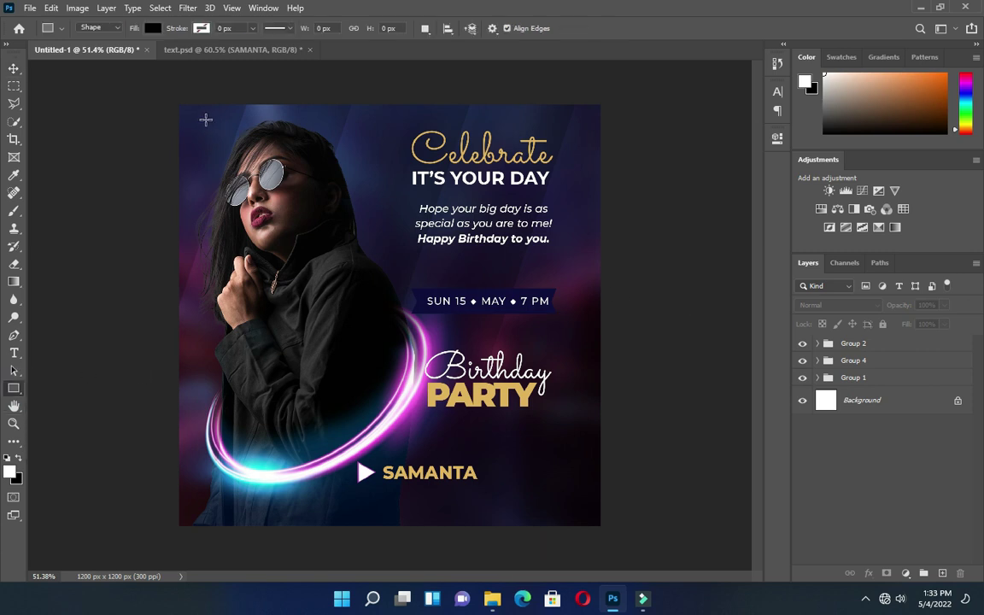
pyautogui.moveTo(193, 114); pyautogui.dragTo(559, 313)
pyautogui.moveTo(559, 406); pyautogui.dragTo(582, 512)
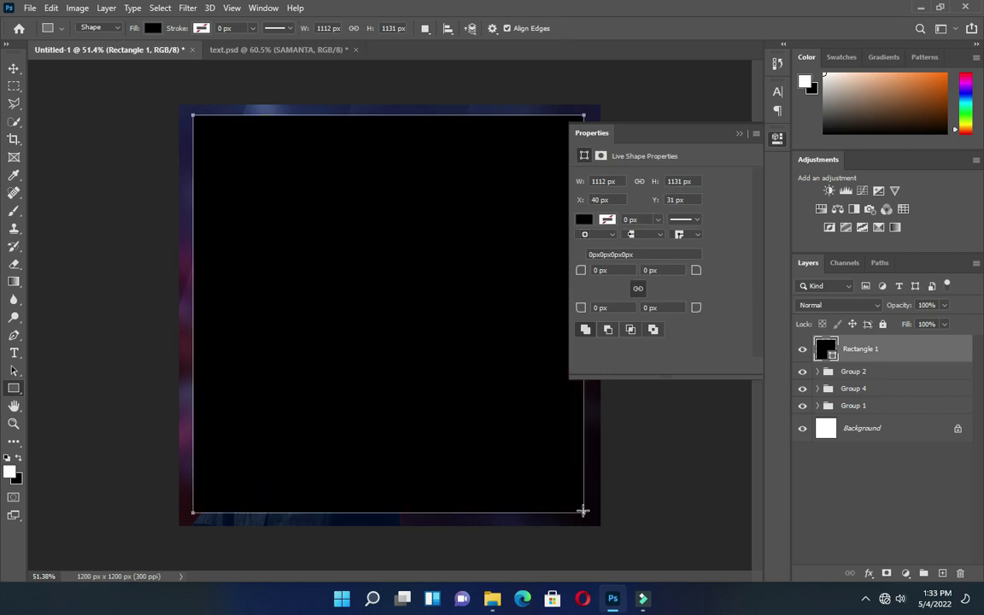
pyautogui.click(739, 137)
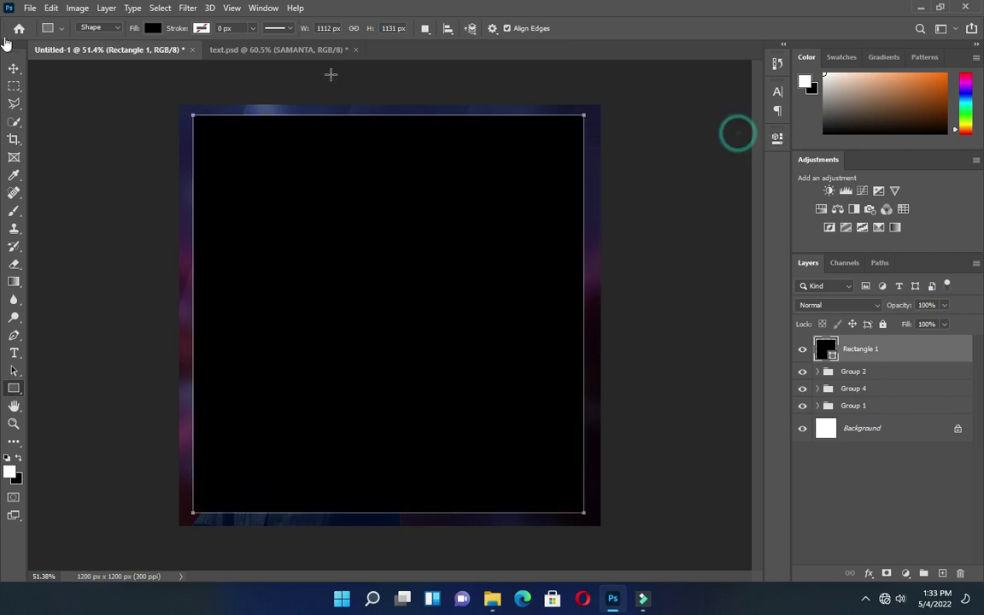
# Step: Move the rectangle layer to the top of Group 1, beneath the portrait and text groups
pyautogui.click(14, 68)
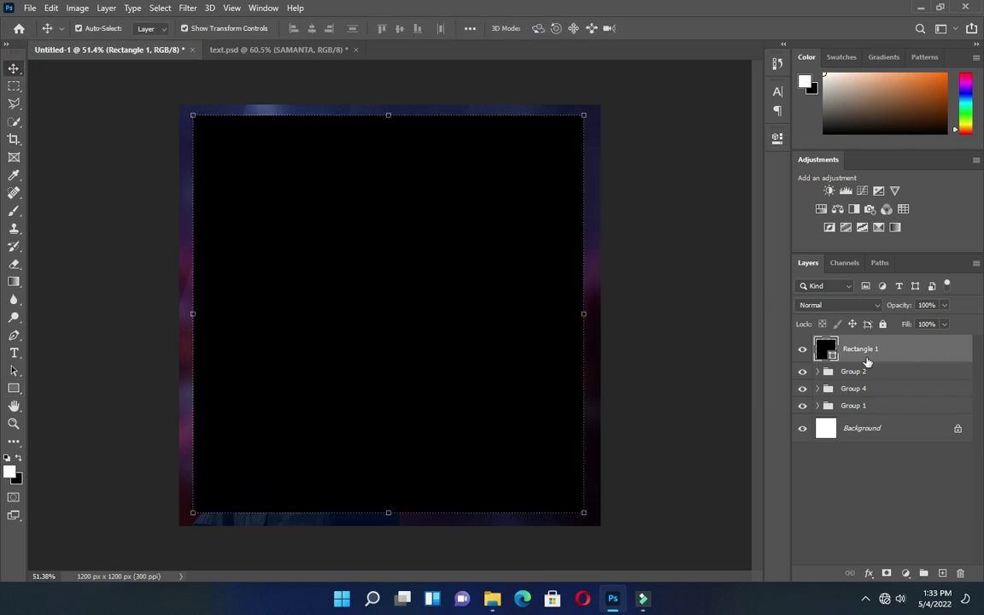
pyautogui.click(816, 406)
pyautogui.moveTo(891, 353); pyautogui.dragTo(880, 415)
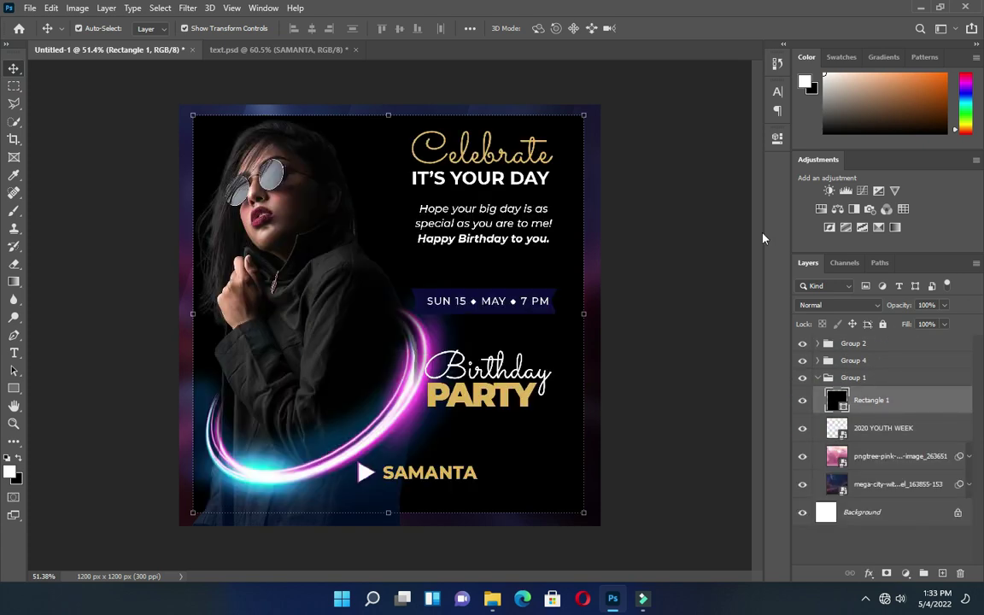
# Step: Move the Birthday and PARTY texts together down and to the right, away from the neon ring
pyautogui.click(494, 400)
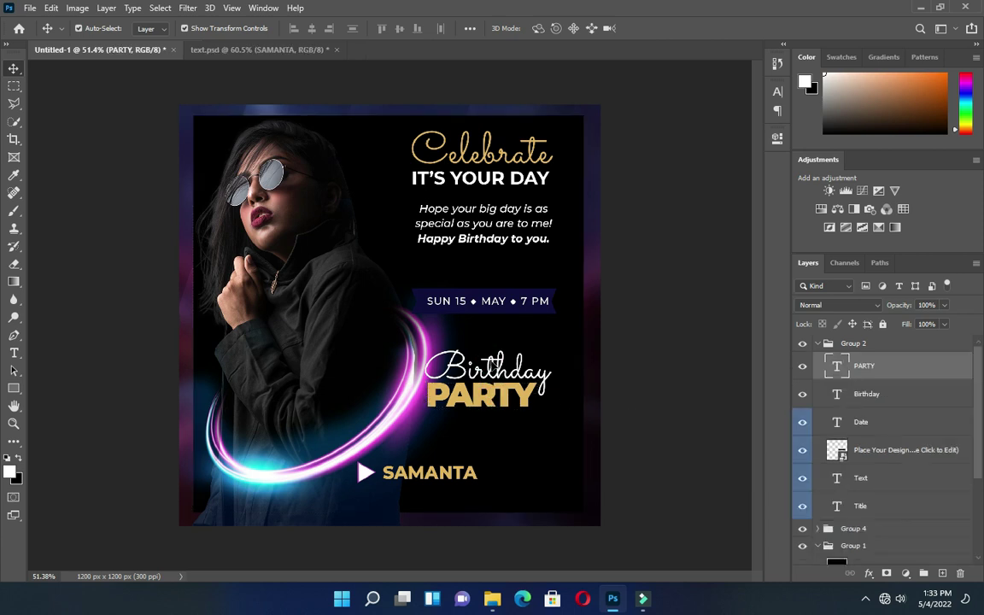
pyautogui.keyDown('shift'); pyautogui.click(486, 374); pyautogui.keyUp('shift')
pyautogui.moveTo(493, 400); pyautogui.dragTo(512, 436)
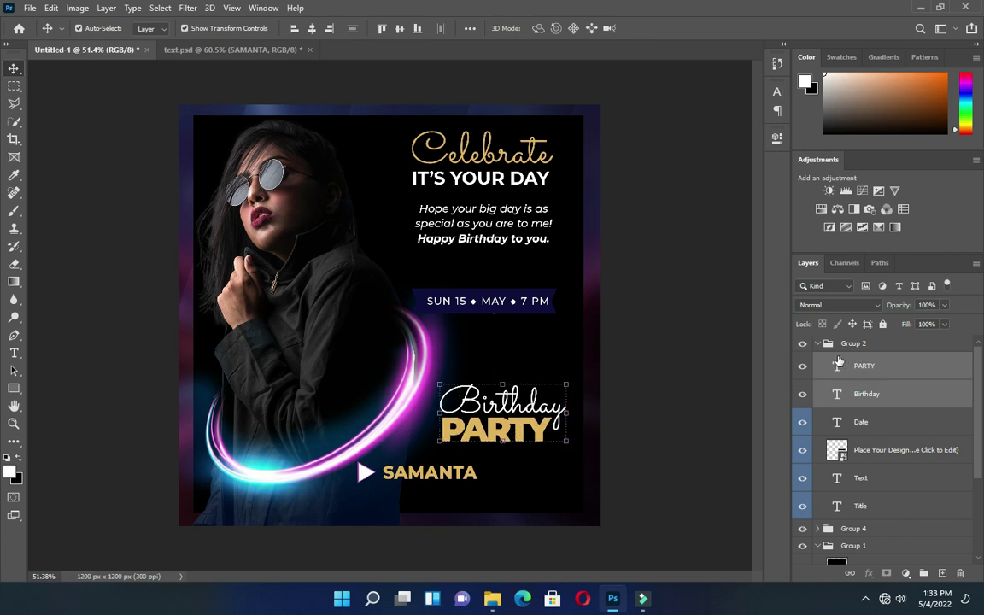
# Step: Move the title, message, date texts and the date banner together slightly to the right and down, within the frame
pyautogui.click(865, 480)
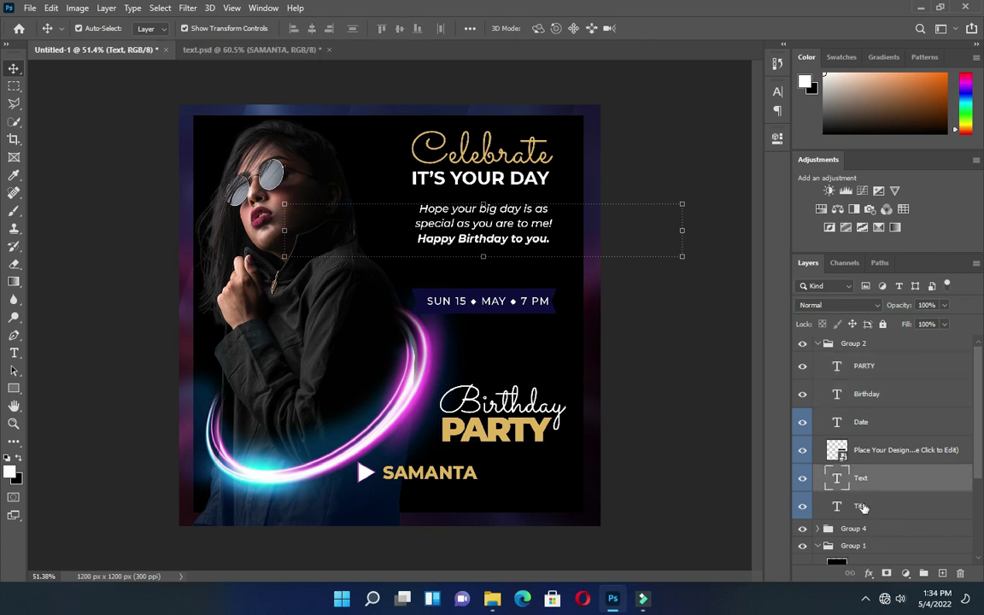
pyautogui.keyDown('ctrl'); pyautogui.click(862, 506); pyautogui.keyUp('ctrl')
pyautogui.keyDown('ctrl'); pyautogui.click(869, 451); pyautogui.keyUp('ctrl')
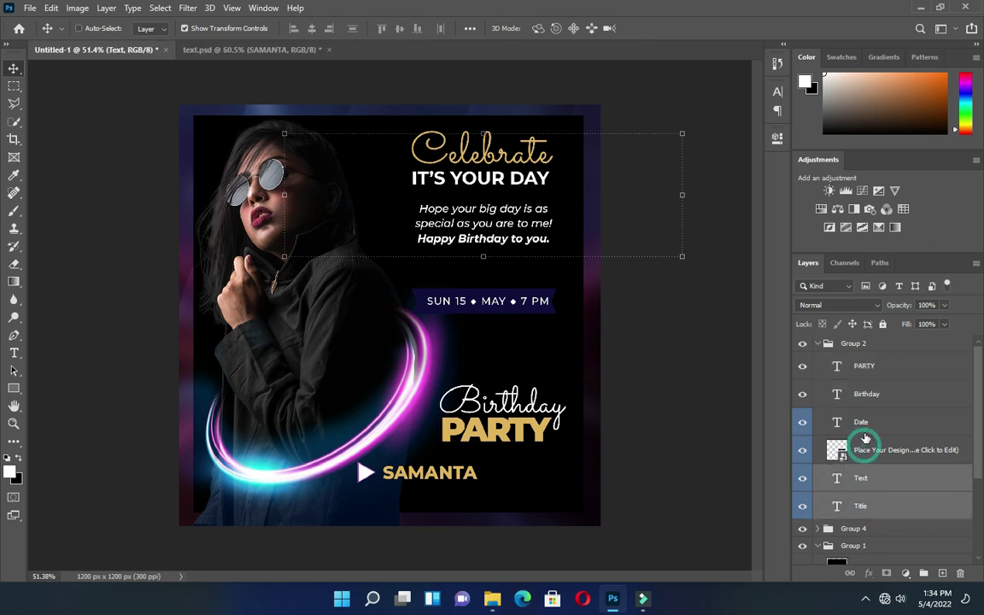
pyautogui.keyDown('ctrl'); pyautogui.click(862, 420); pyautogui.keyUp('ctrl')
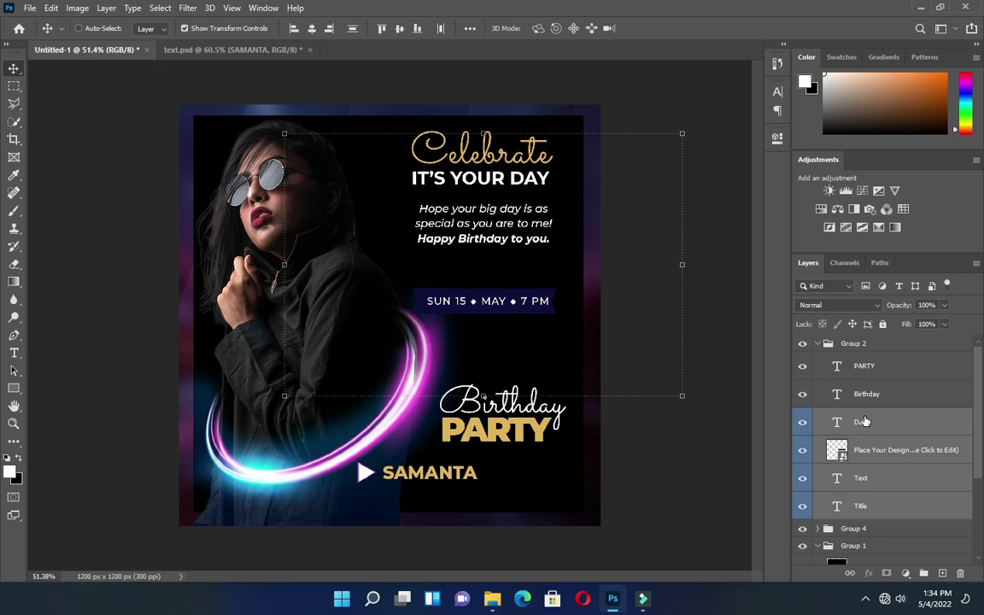
pyautogui.press('Right')
pyautogui.press('Right')
pyautogui.press('Right')
pyautogui.press('Right')
pyautogui.press('Right')
pyautogui.press('Right')
pyautogui.press('Right')
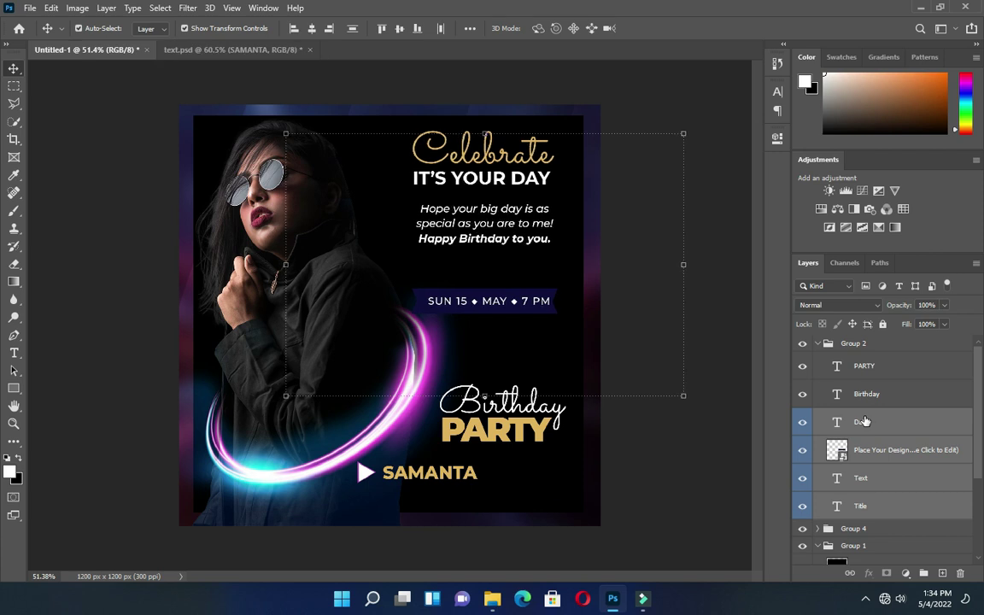
pyautogui.press('Right')
pyautogui.press('Right')
pyautogui.press('Right')
pyautogui.press('Right')
pyautogui.press('Right')
pyautogui.press('Right')
pyautogui.press('Right')
pyautogui.press('Right')
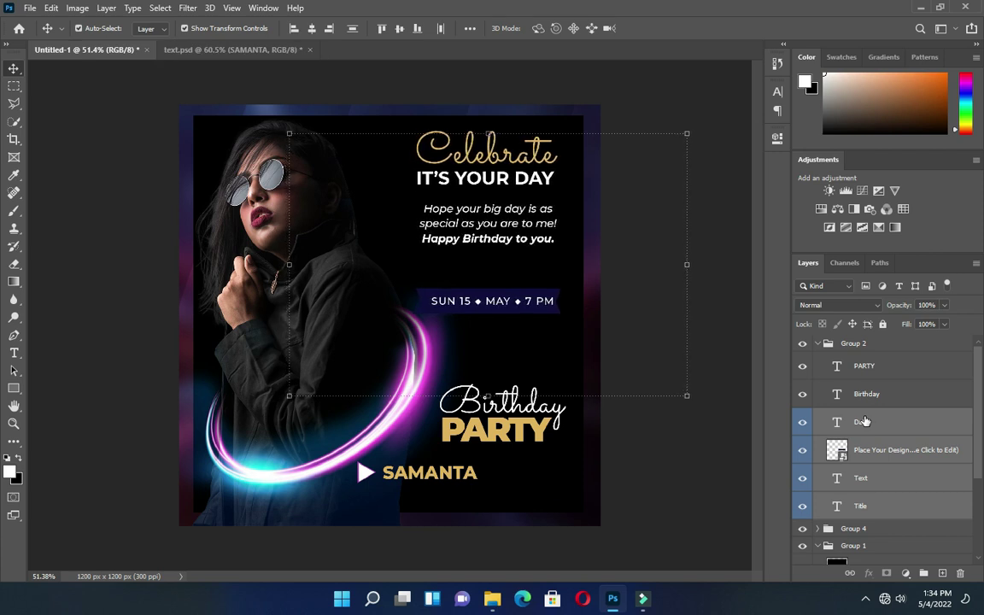
pyautogui.press('Right')
pyautogui.press('Right')
pyautogui.press('Right')
pyautogui.press('Down')
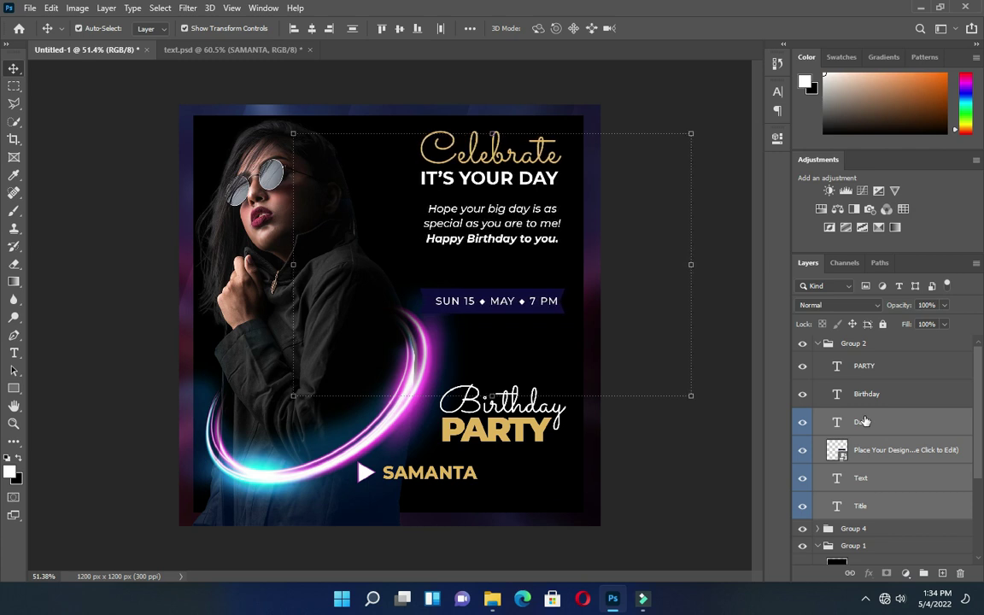
pyautogui.press('Down')
pyautogui.press('Down')
pyautogui.press('Down')
pyautogui.press('Down')
pyautogui.press('Down')
pyautogui.press('Down')
pyautogui.press('Down')
pyautogui.press('Down')
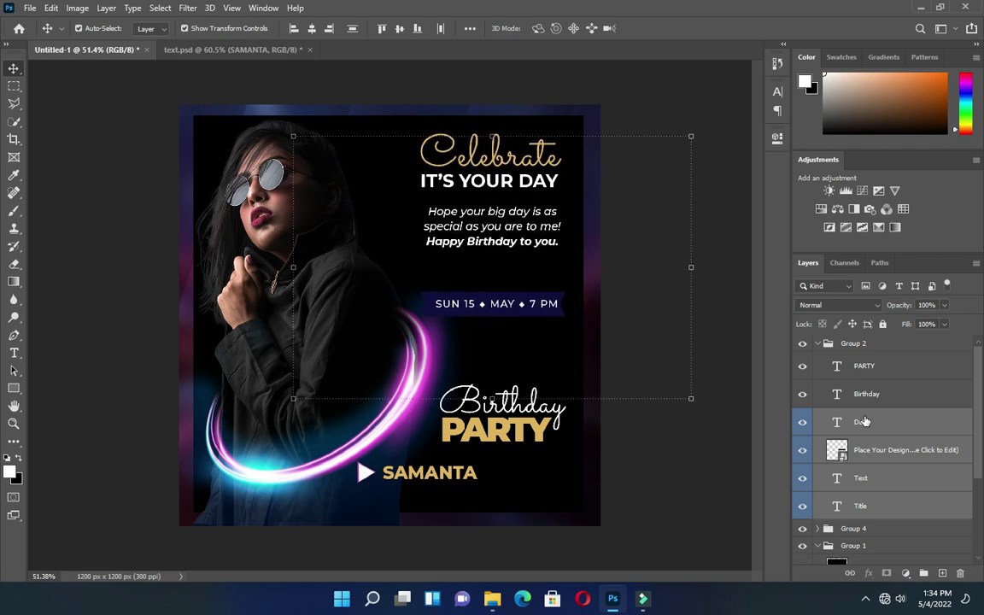
pyautogui.press('Right')
pyautogui.press('Right')
pyautogui.press('Right')
pyautogui.press('Down')
pyautogui.press('Down')
pyautogui.press('Down')
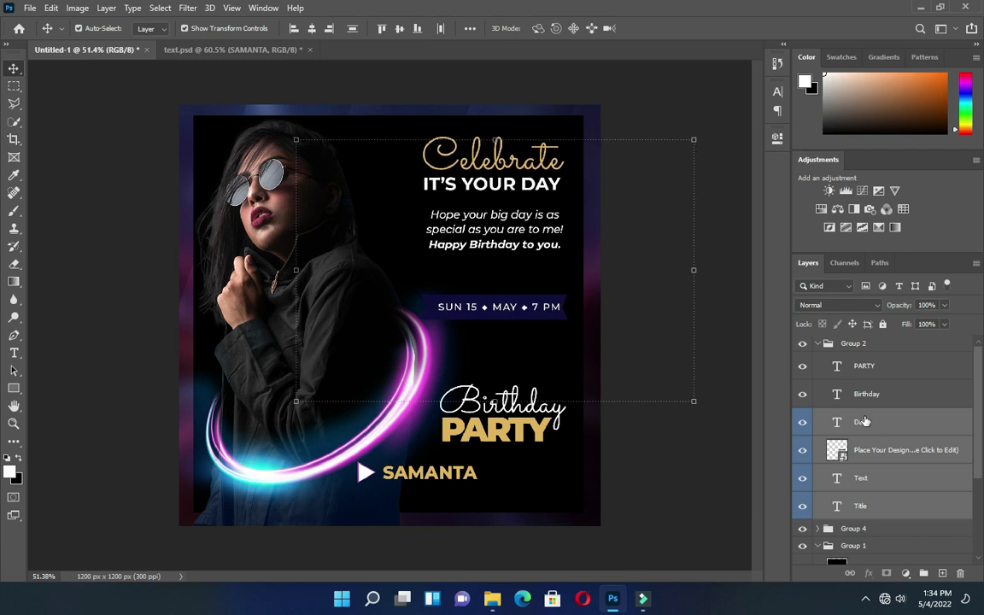
pyautogui.click(714, 136)
# Step: Collapse Group 2 and set the Rectangle 1 layer's fill to 0%
pyautogui.click(818, 343)
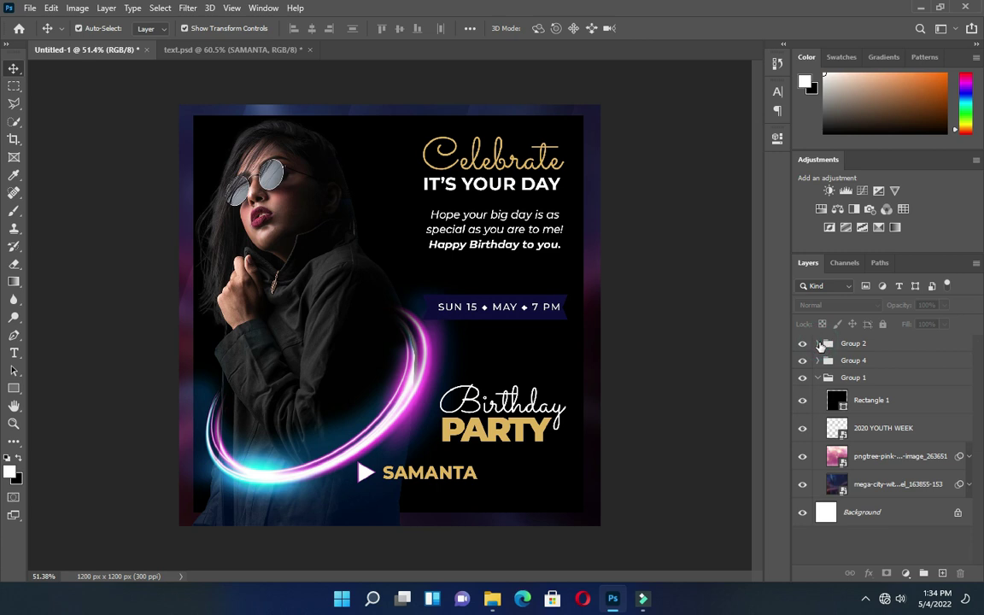
pyautogui.click(868, 401)
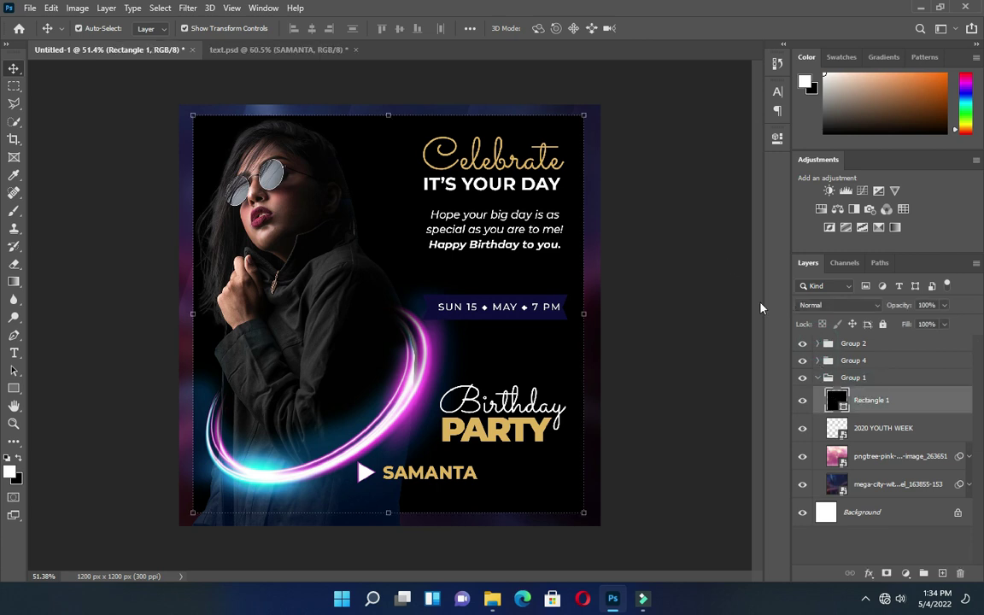
pyautogui.moveTo(913, 325); pyautogui.dragTo(656, 317)
# Step: Give the rectangle a 4 px stroke in the recently used orange colour
pyautogui.click(776, 138)
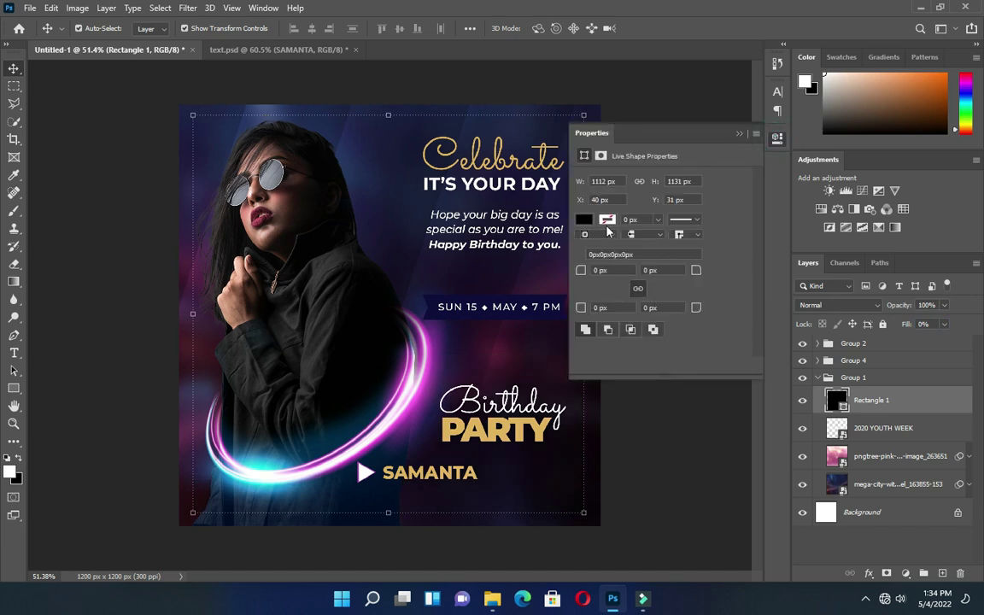
pyautogui.click(606, 220)
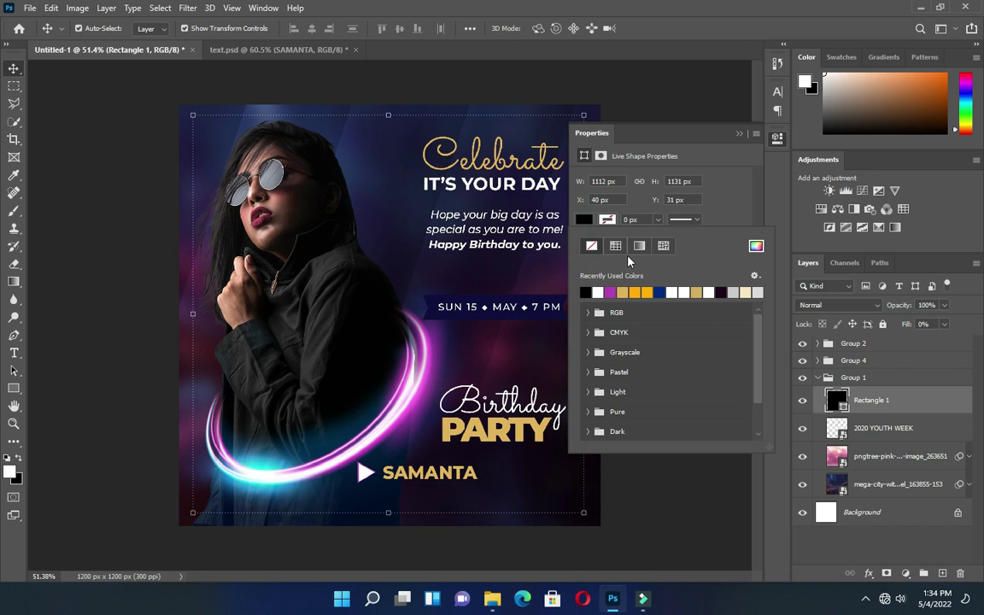
pyautogui.click(623, 220)
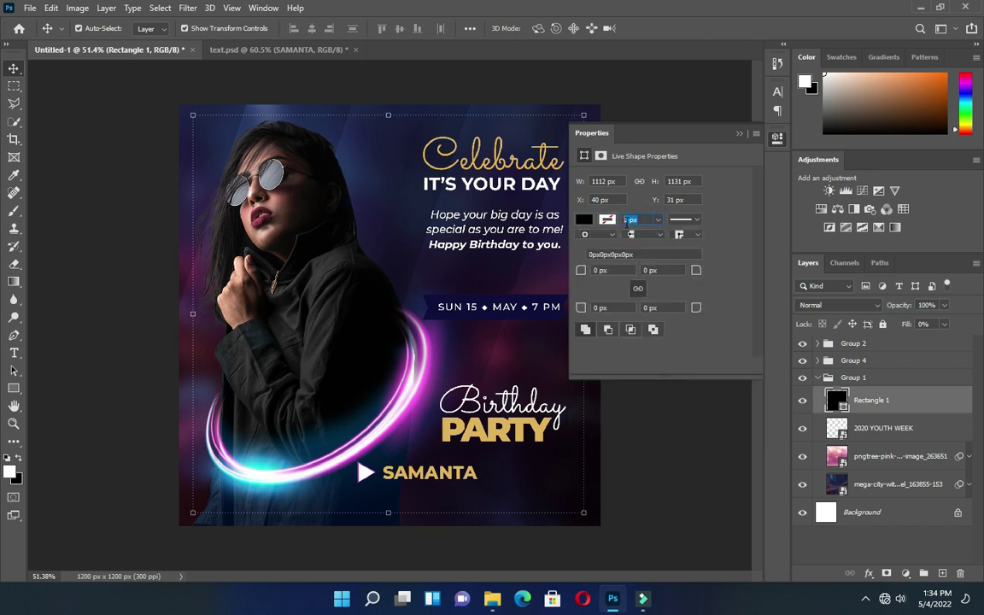
pyautogui.write('4')
pyautogui.click(609, 220)
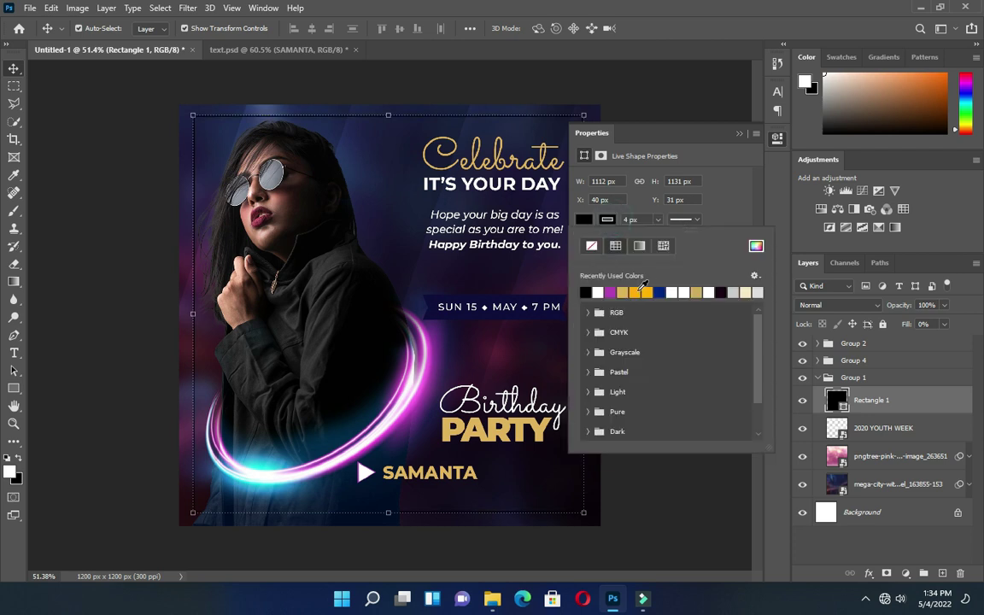
pyautogui.click(641, 292)
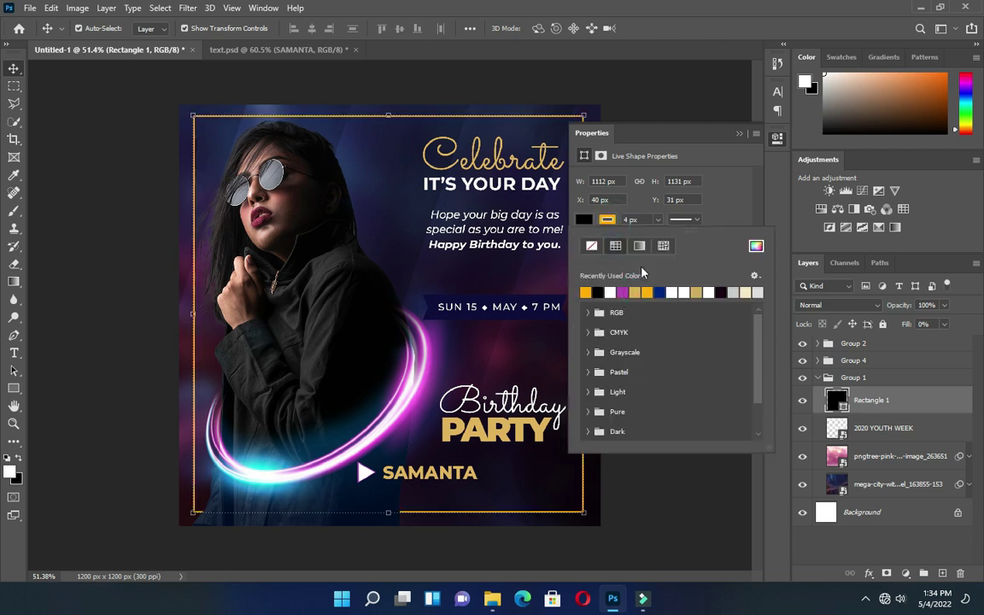
pyautogui.click(740, 134)
pyautogui.click(740, 134)
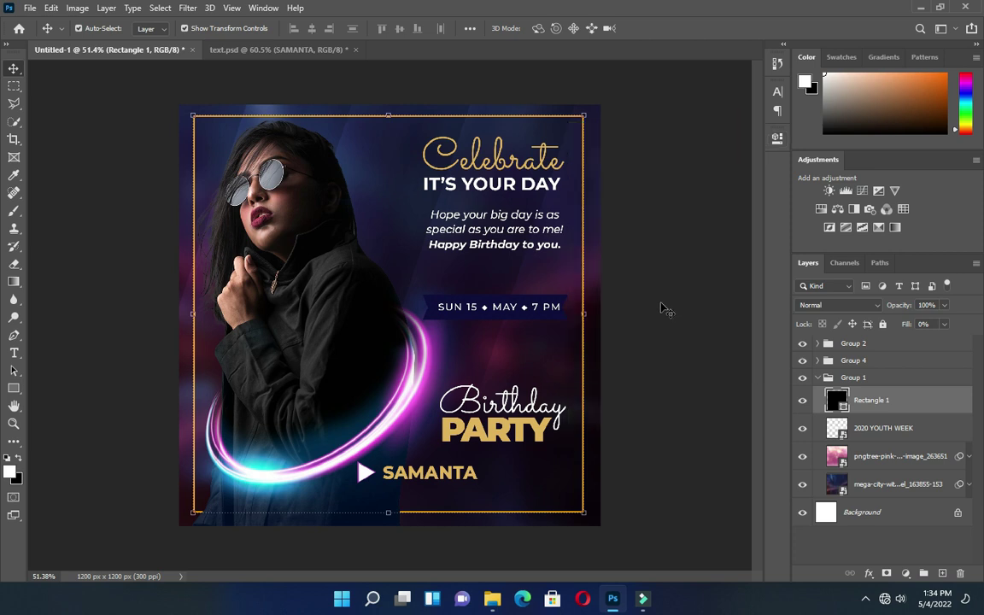
pyautogui.click(637, 293)
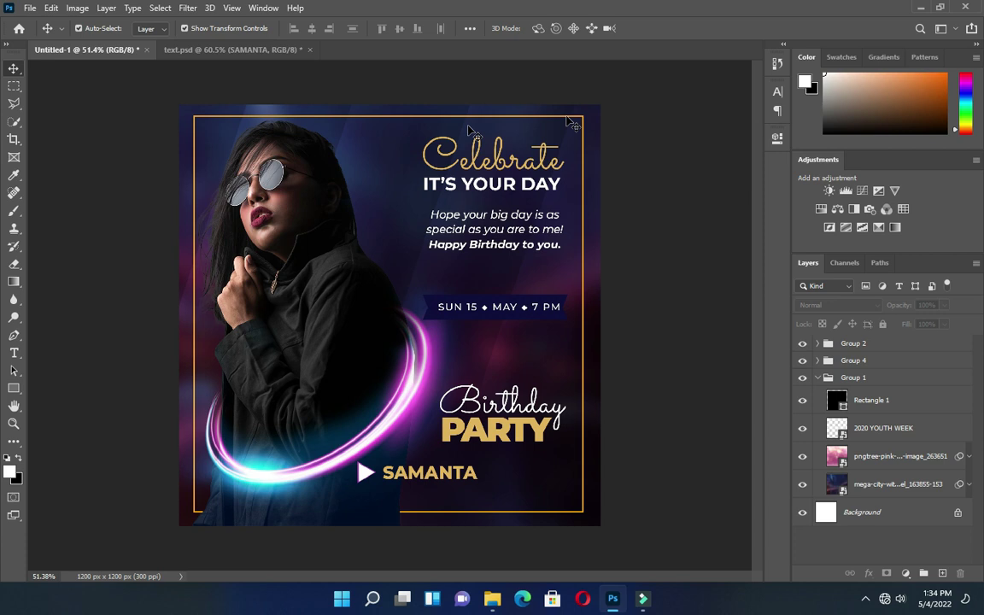
# Step: Convert the Rectangle 1 layer to a smart object and rasterize it
pyautogui.scroll(-1, 382, 320)
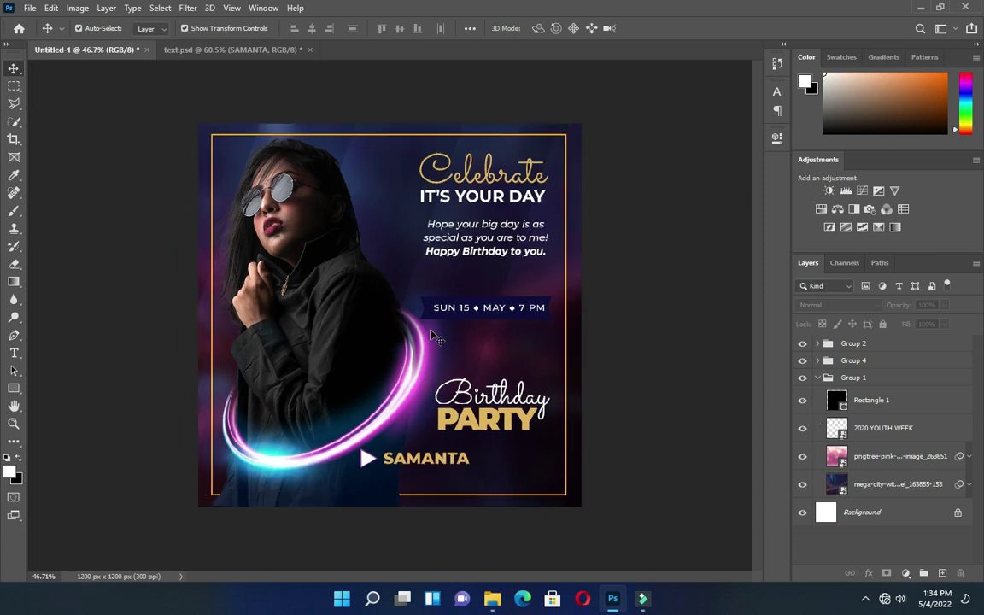
pyautogui.scroll(1, 382, 321)
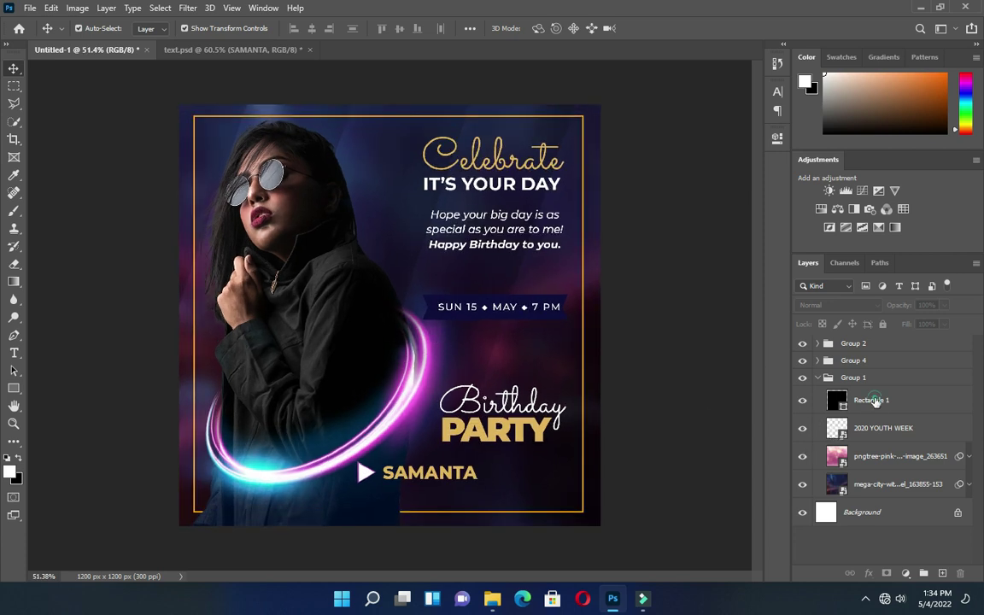
pyautogui.rightClick(876, 401)
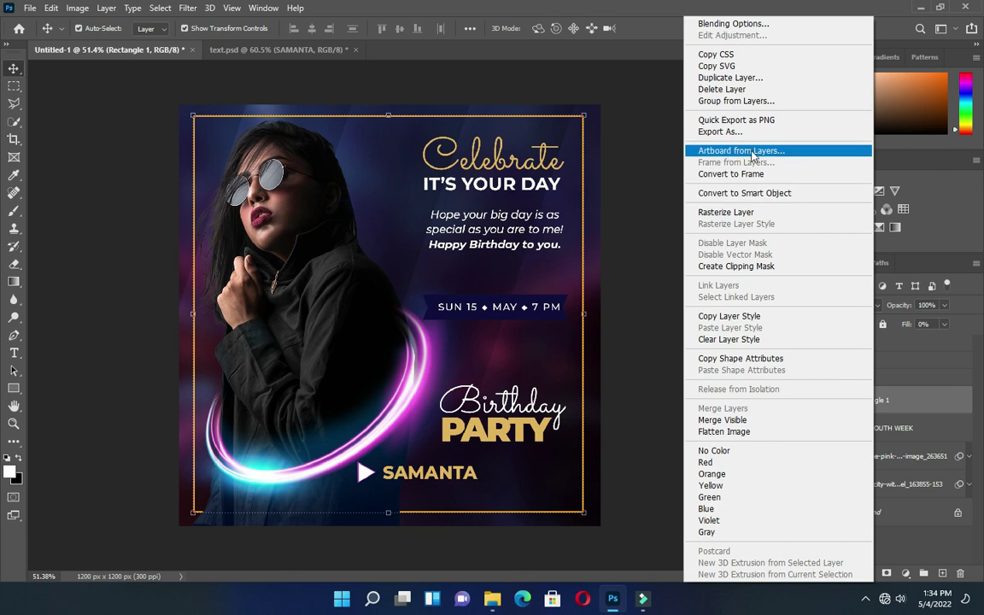
pyautogui.click(752, 193)
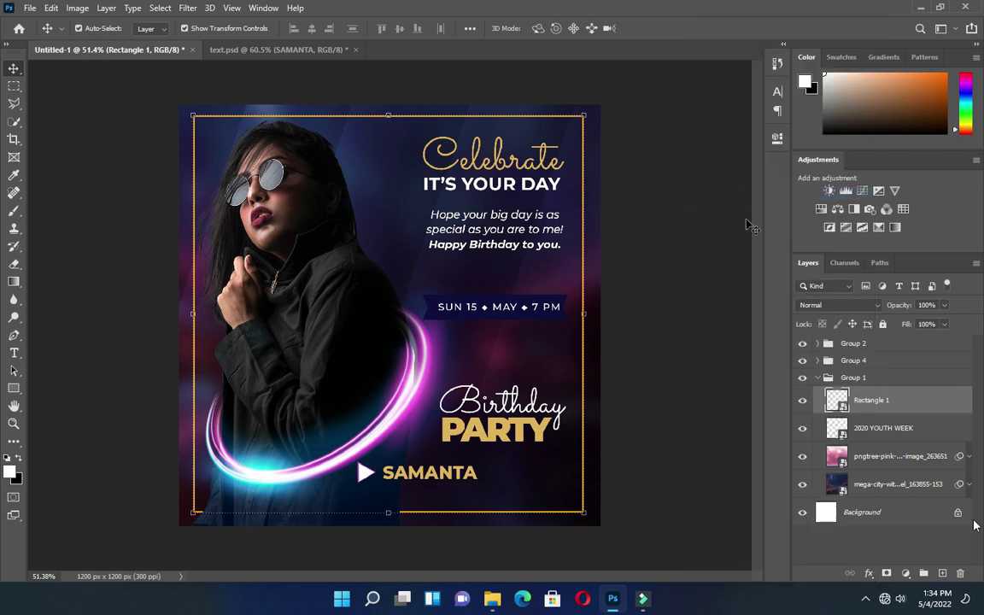
pyautogui.rightClick(878, 401)
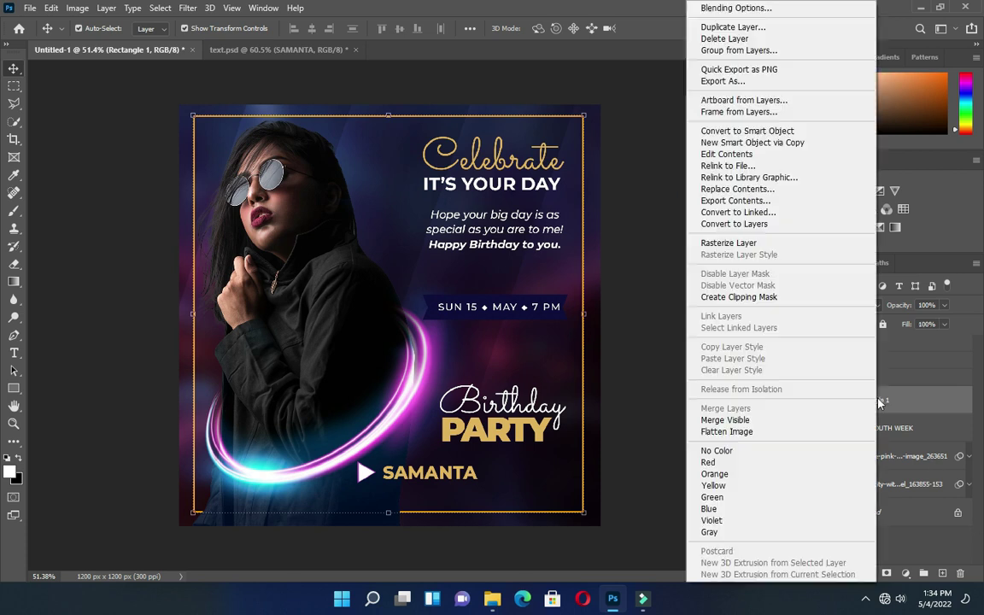
pyautogui.click(749, 243)
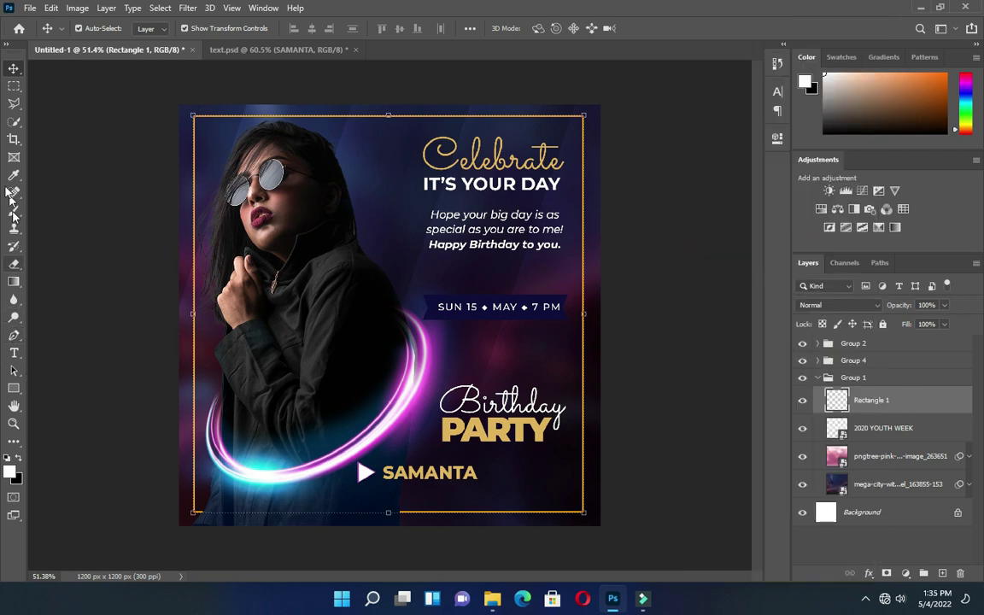
# Step: Outline the middle of the frame's right side and part of its bottom edge with the Polygonal Lasso, delete those line segments and deselect
pyautogui.click(14, 104)
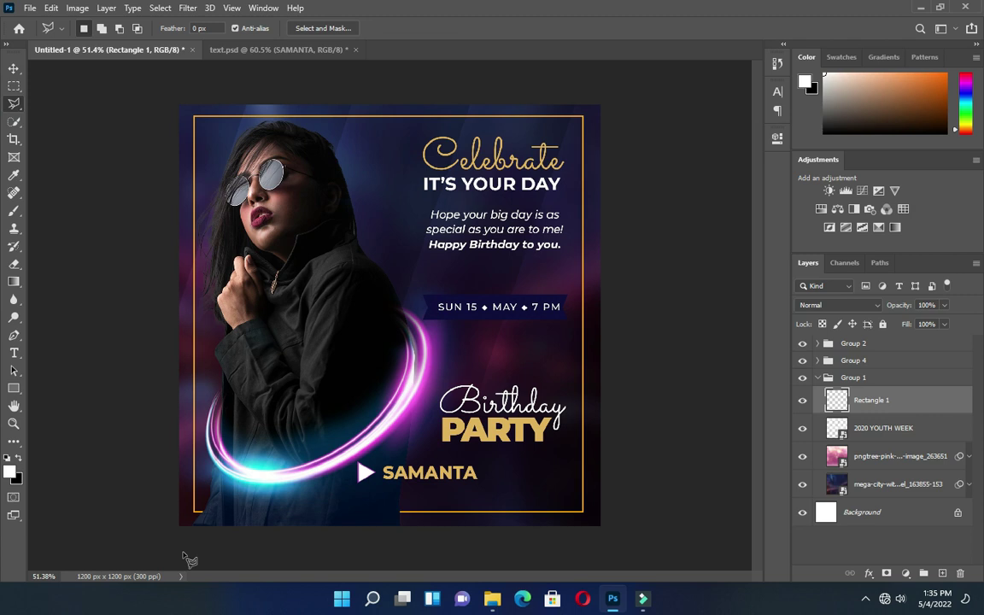
pyautogui.click(207, 521)
pyautogui.click(643, 68)
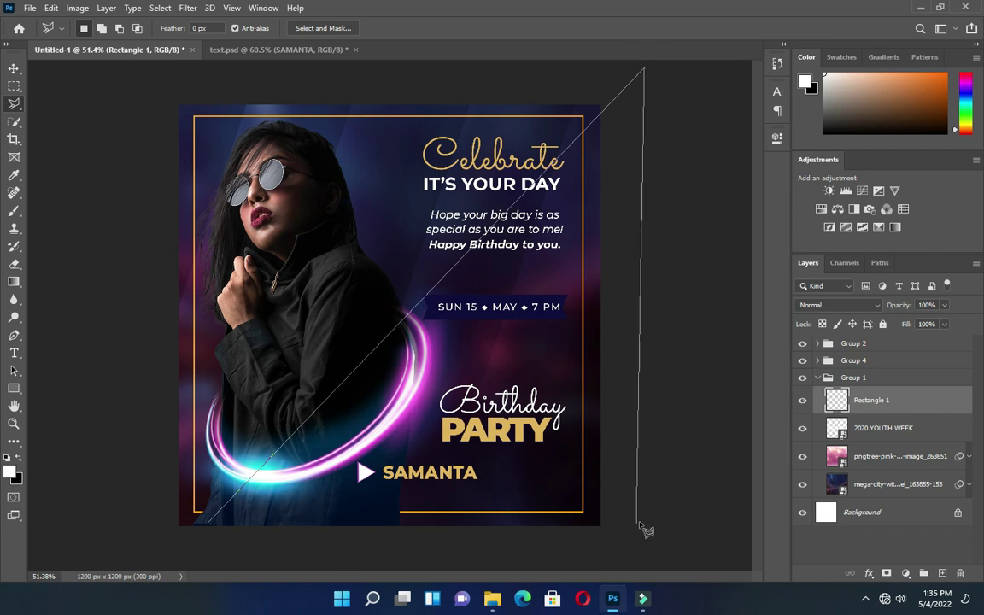
pyautogui.click(640, 403)
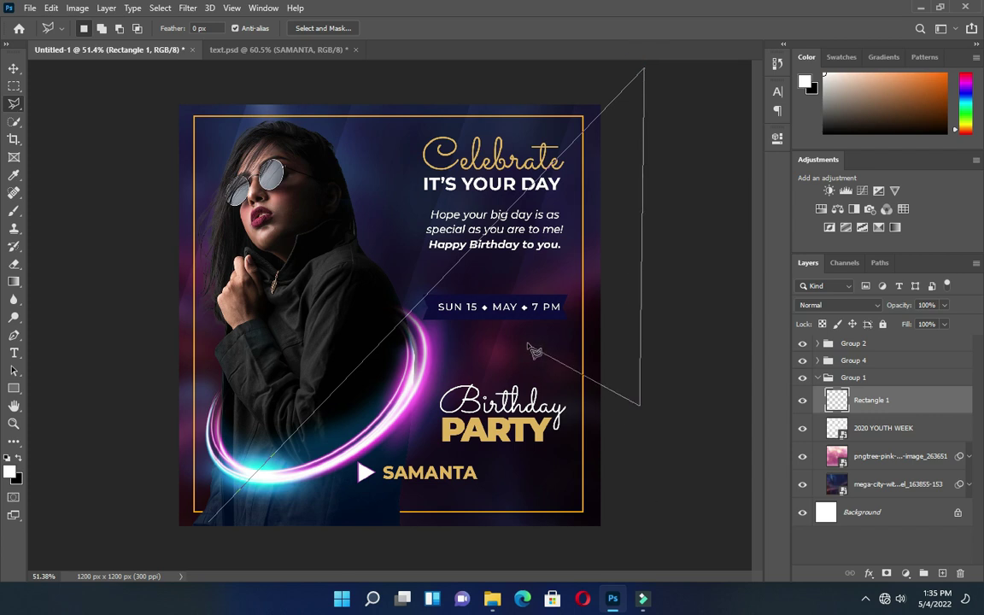
pyautogui.click(523, 350)
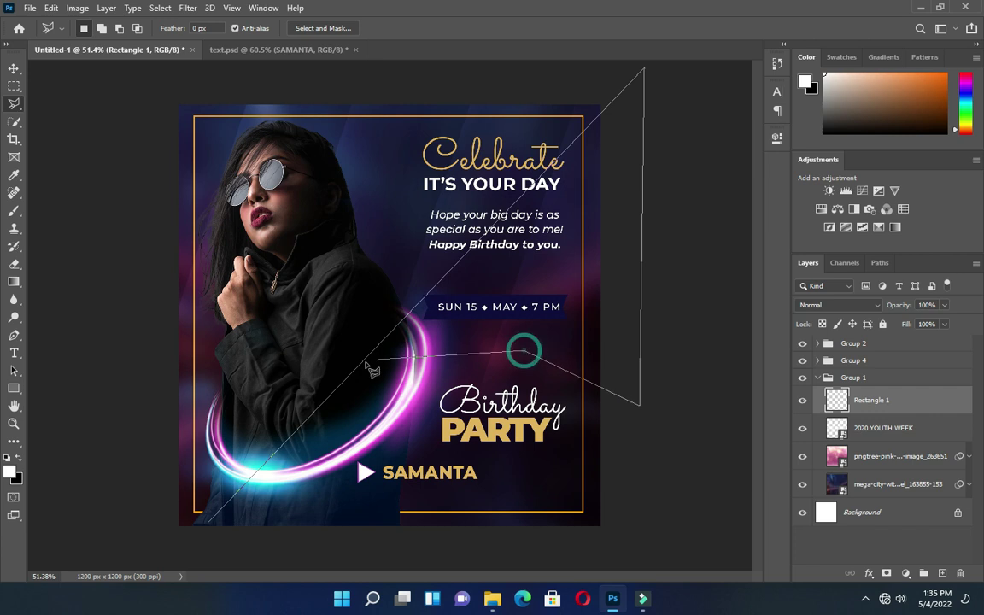
pyautogui.click(419, 383)
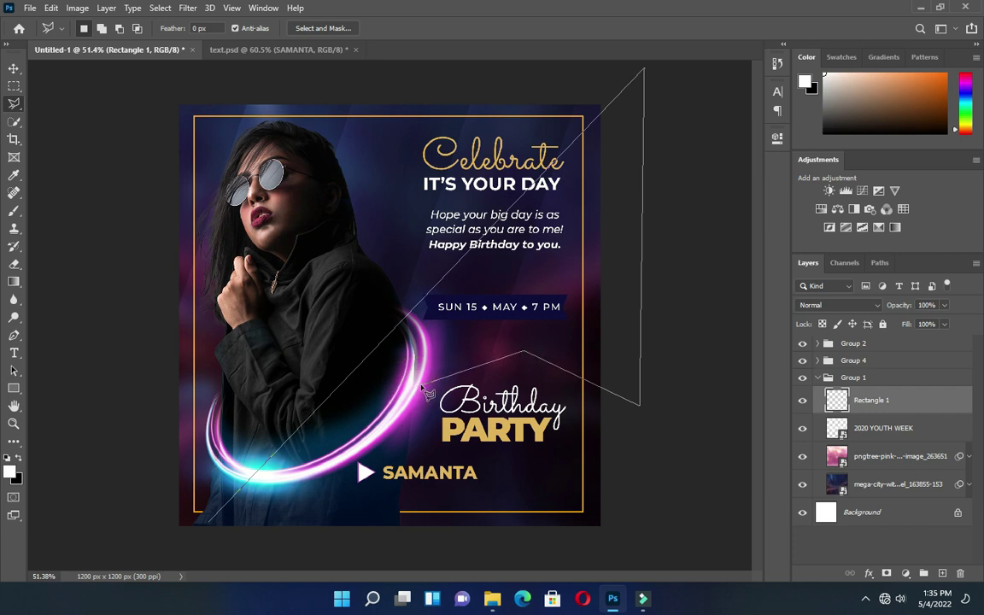
pyautogui.click(420, 501)
pyautogui.click(441, 532)
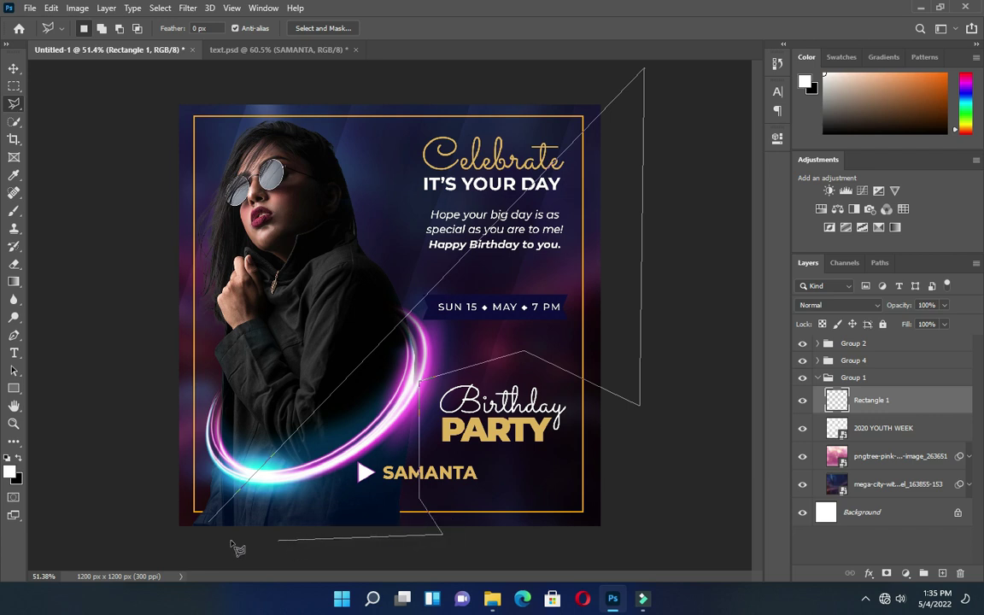
pyautogui.click(202, 541)
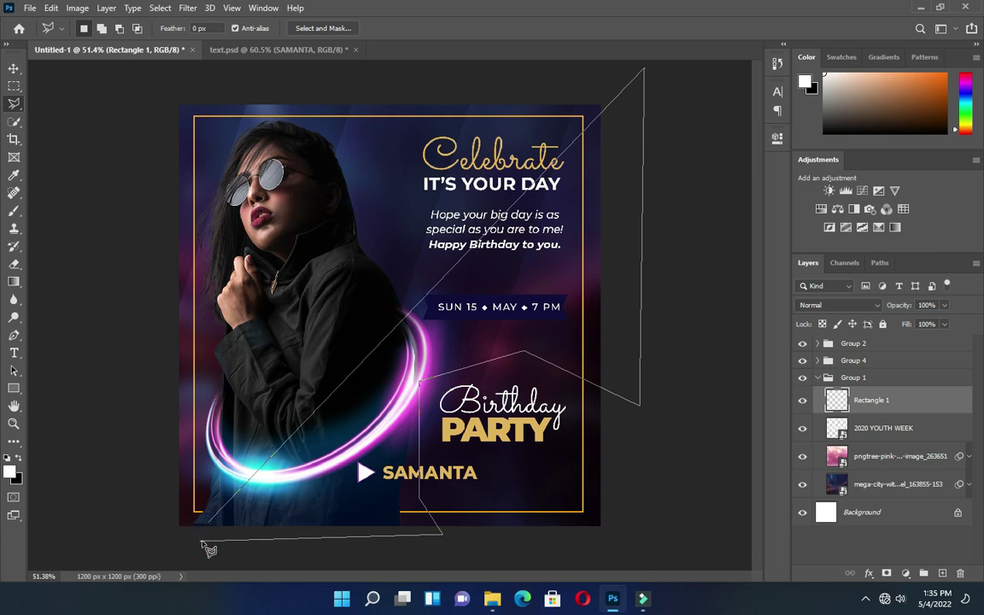
pyautogui.click(203, 543)
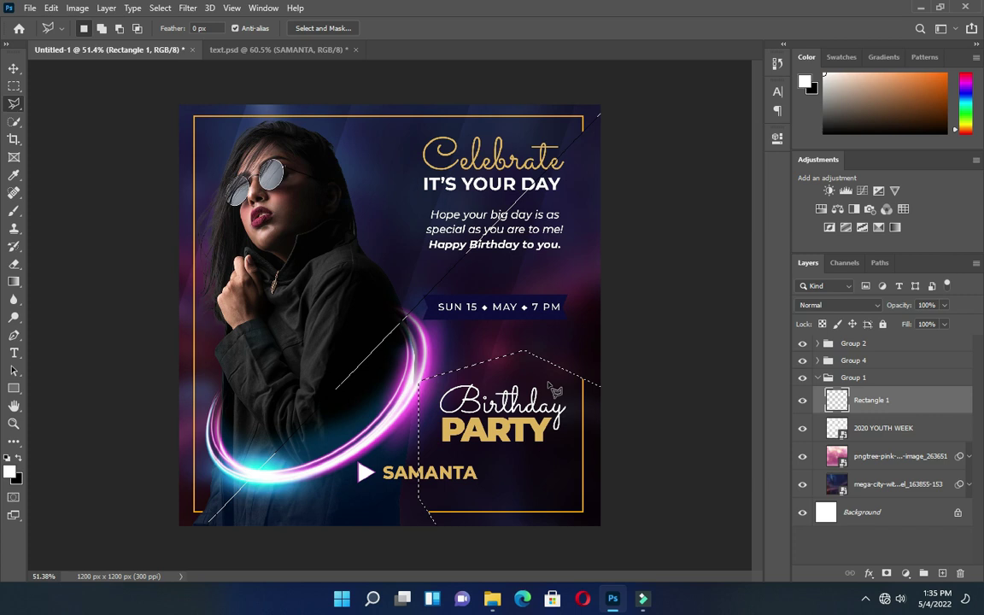
pyautogui.press('Delete')
pyautogui.hotkey('ctrl', 'd')
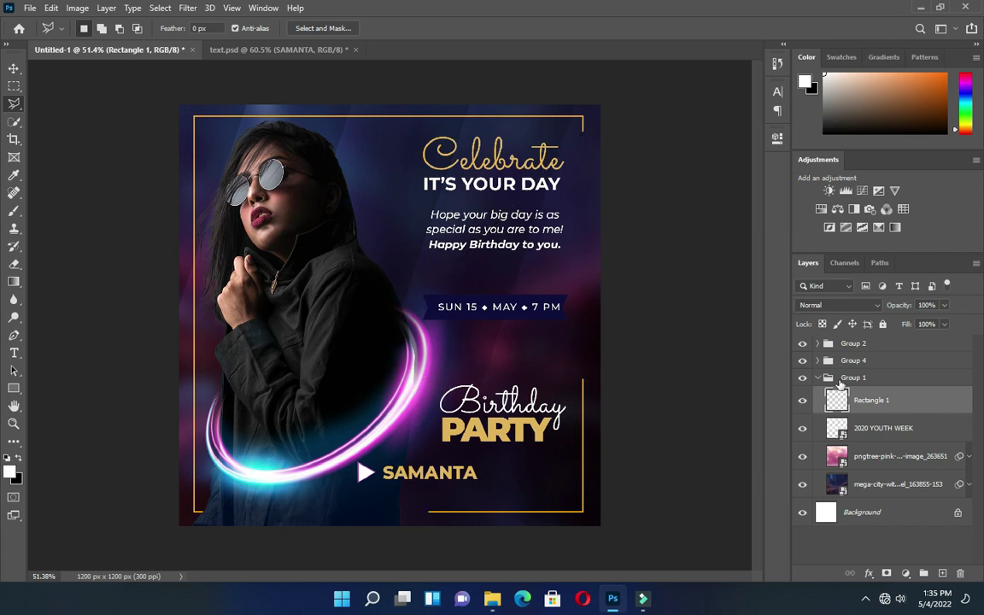
# Step: Duplicate the Rectangle 1 layer with the cut frame
pyautogui.click(14, 68)
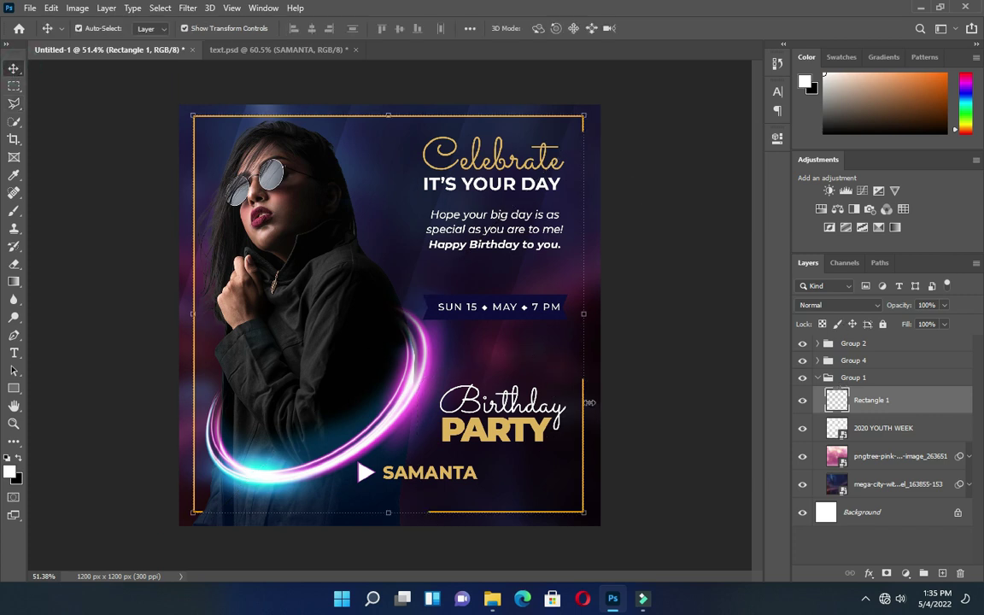
pyautogui.scroll(3, 589, 403)
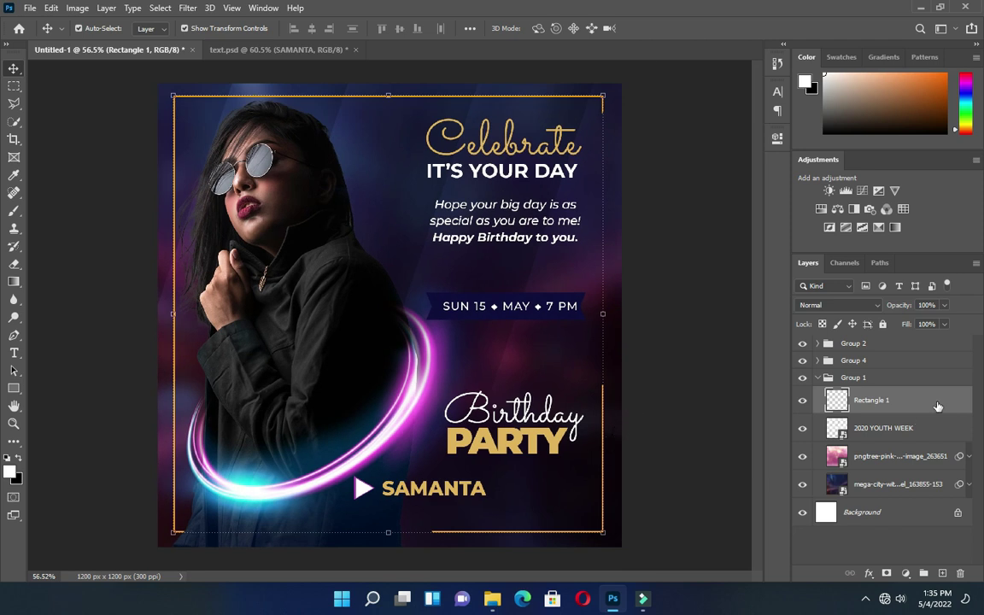
pyautogui.moveTo(945, 404); pyautogui.dragTo(903, 406)
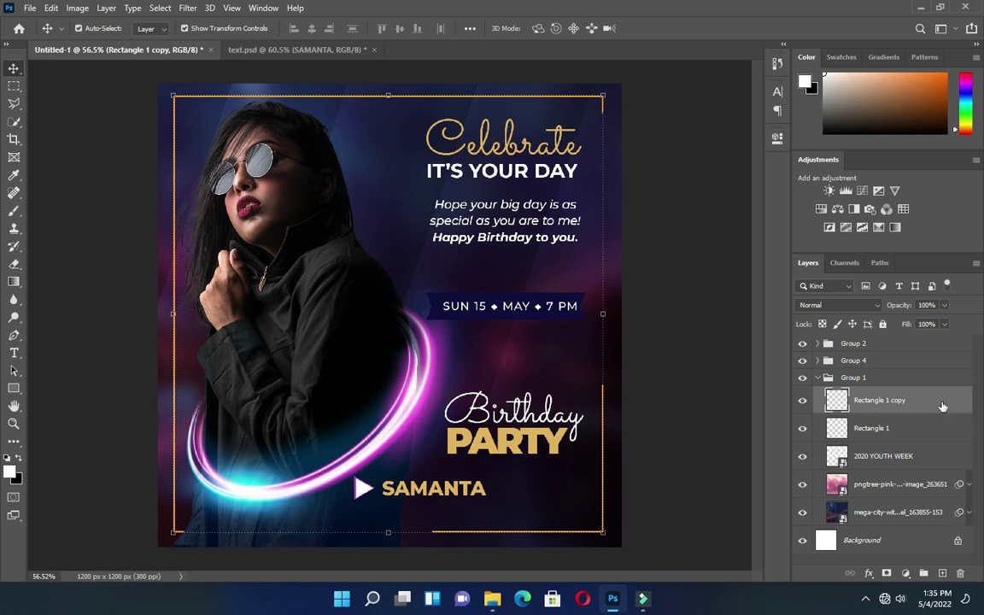
pyautogui.rightClick(942, 408)
pyautogui.click(946, 405)
# Step: Add a 10 px outside Stroke style to the duplicated frame, with Divide blend mode, 74% opacity and orange colour
pyautogui.click(874, 573)
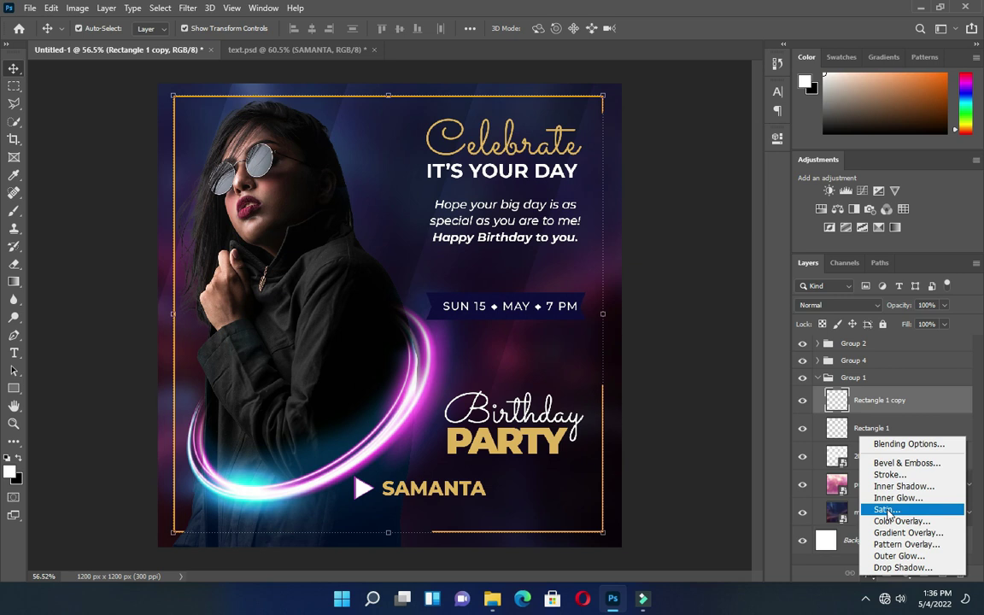
pyautogui.click(889, 472)
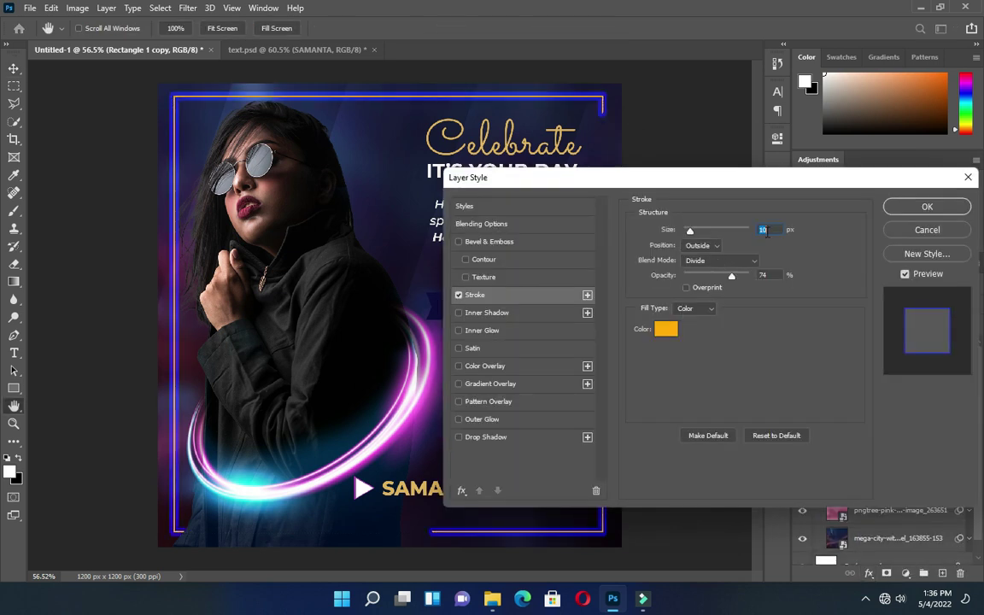
pyautogui.click(774, 226)
pyautogui.click(773, 229)
pyautogui.click(701, 259)
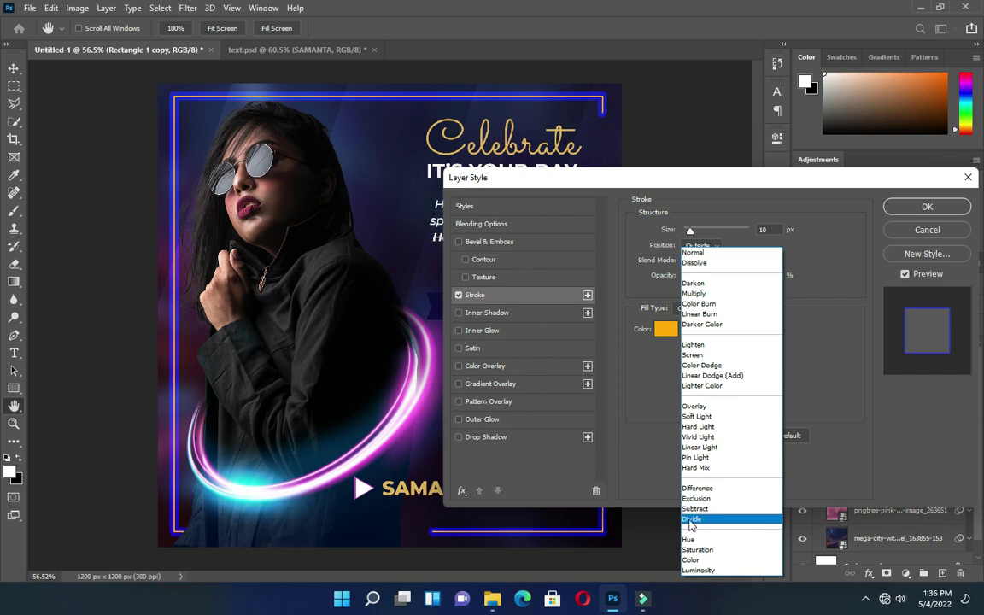
pyautogui.click(703, 520)
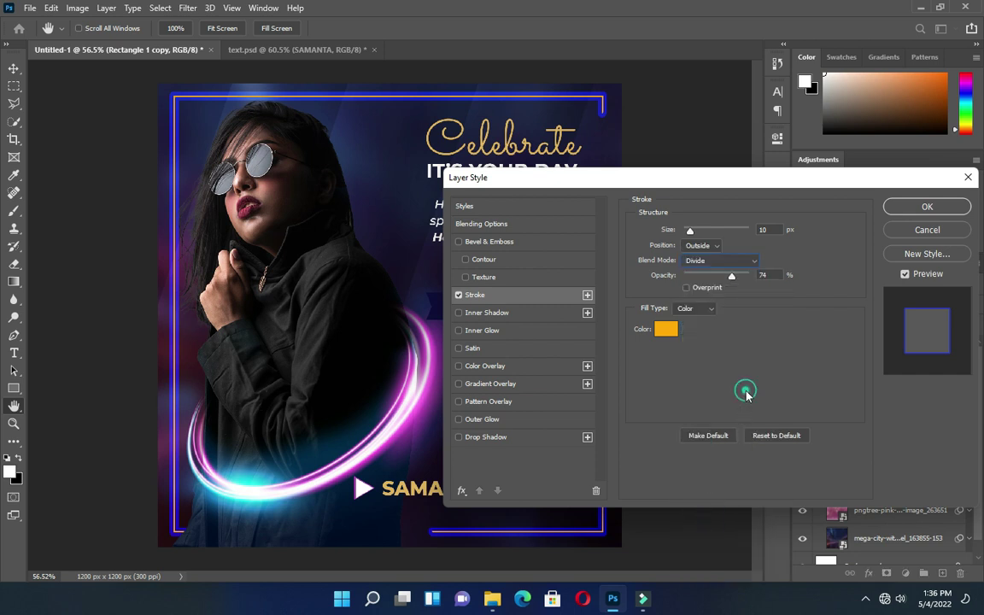